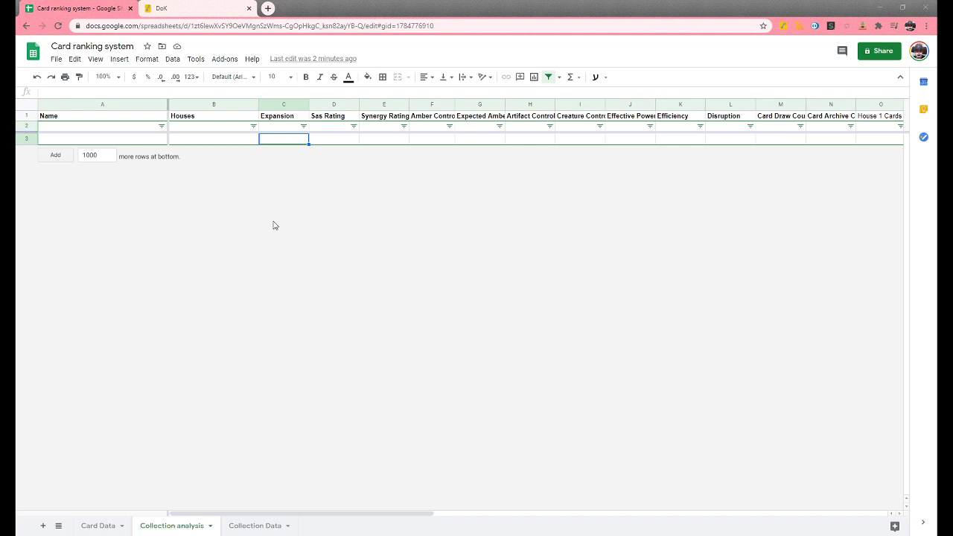
- Make a copy of the spreadsheet in My Drive named "My card ranking system"
{"action": "left_click", "coordinate": [56, 59]}
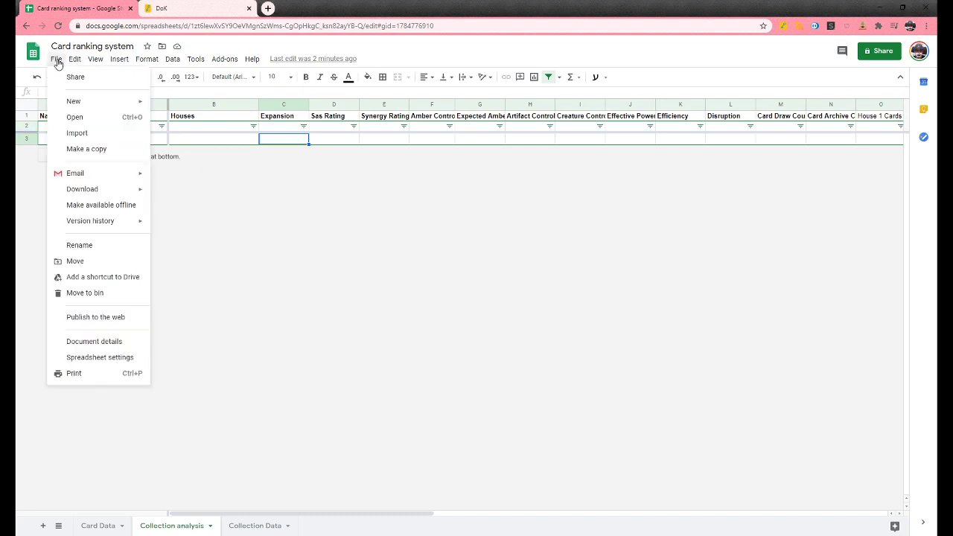
{"action": "left_click", "coordinate": [102, 149]}
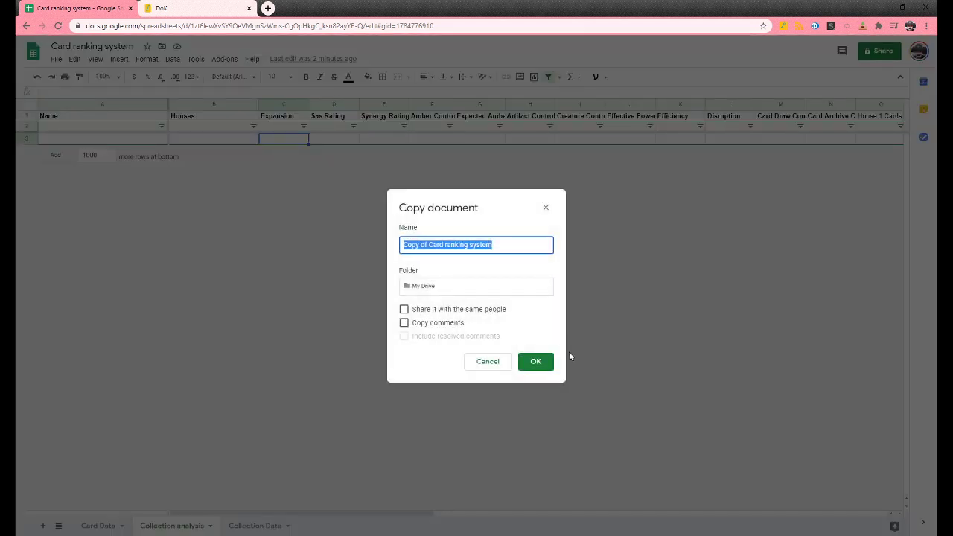
{"action": "left_click", "coordinate": [478, 244]}
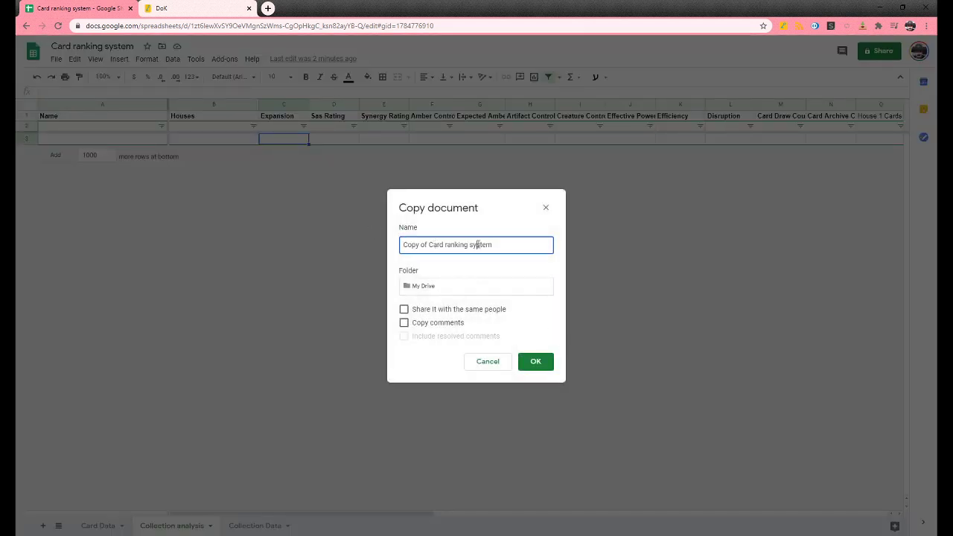
{"action": "left_click_drag", "start_coordinate": [444, 245], "coordinate": [368, 248]}
{"action": "type", "text": "My card"}
{"action": "left_click", "coordinate": [538, 363]}
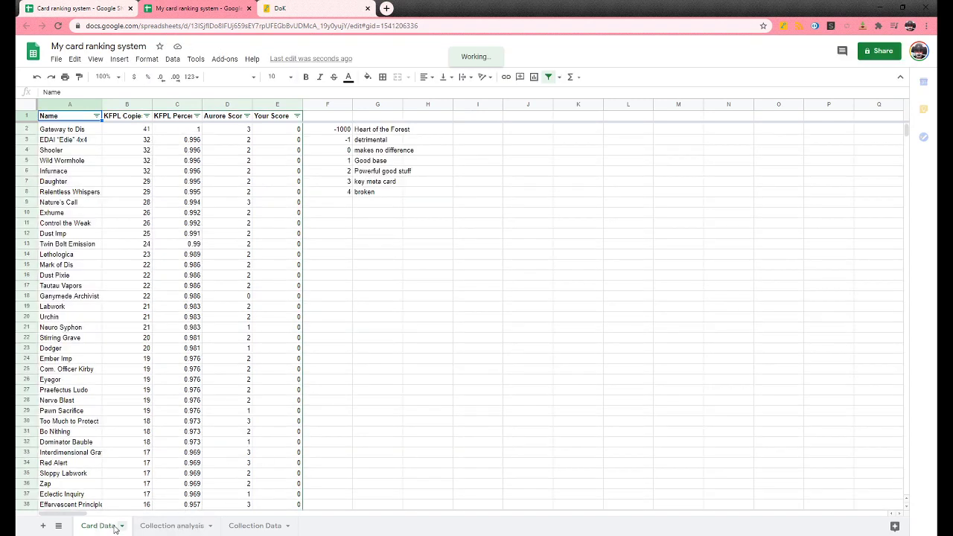
- Open the Collection Data sheet of the copied spreadsheet and look over its empty rows
{"action": "left_click", "coordinate": [251, 529]}
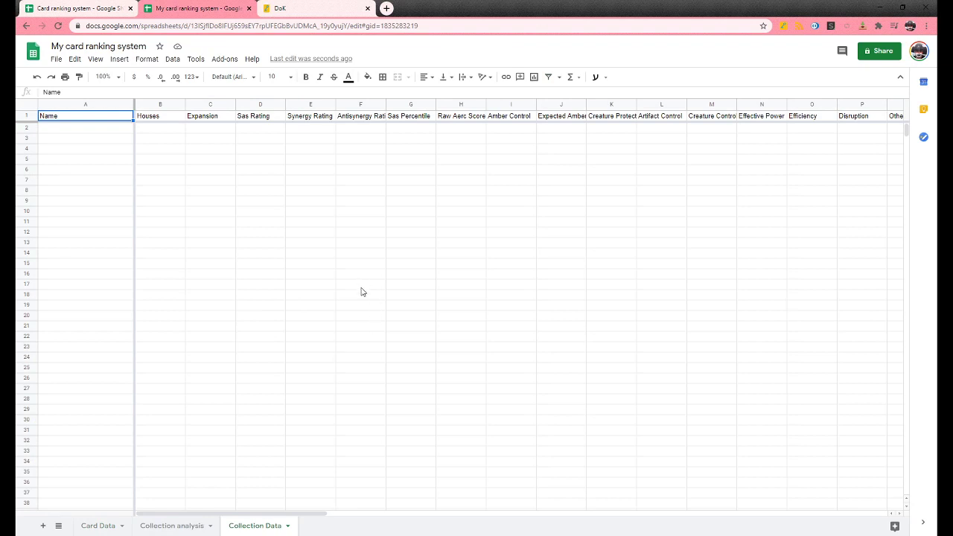
{"action": "scroll", "coordinate": [366, 314], "scroll_direction": "down", "scroll_amount": 9}
{"action": "scroll", "coordinate": [366, 314], "scroll_direction": "up", "scroll_amount": 9}
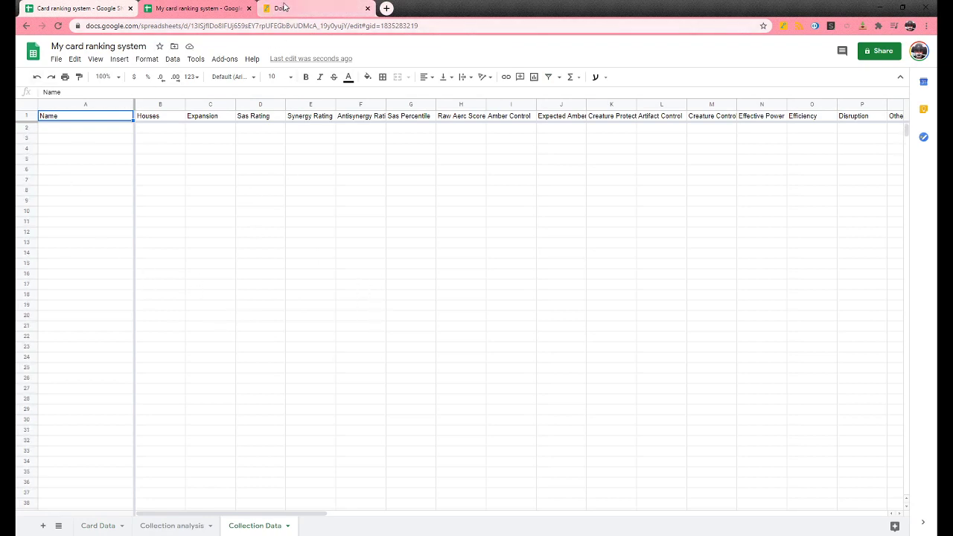
- Switch to the Decks of KeyForge site and run a deck search limited to My Decks
{"action": "left_click", "coordinate": [329, 12]}
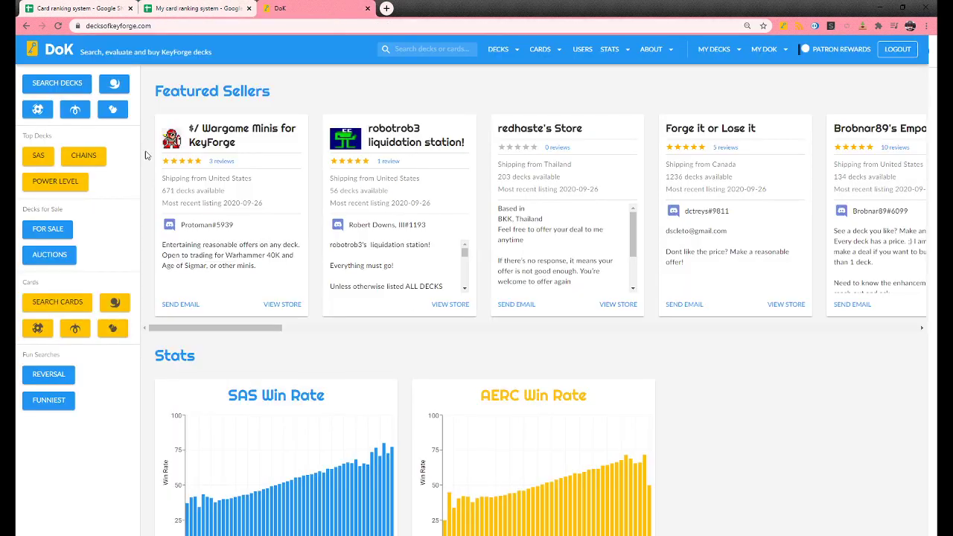
{"action": "left_click", "coordinate": [49, 84]}
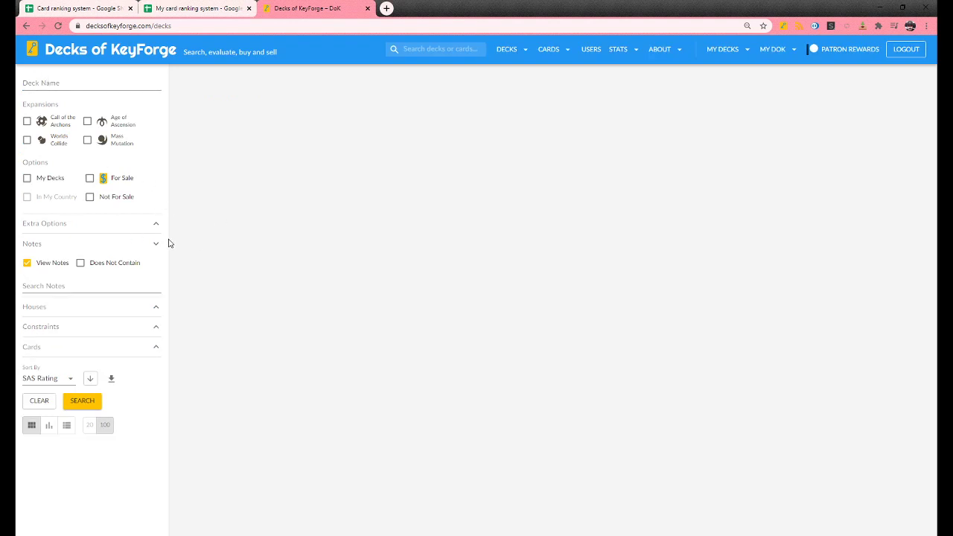
{"action": "left_click", "coordinate": [27, 180]}
{"action": "left_click", "coordinate": [90, 406]}
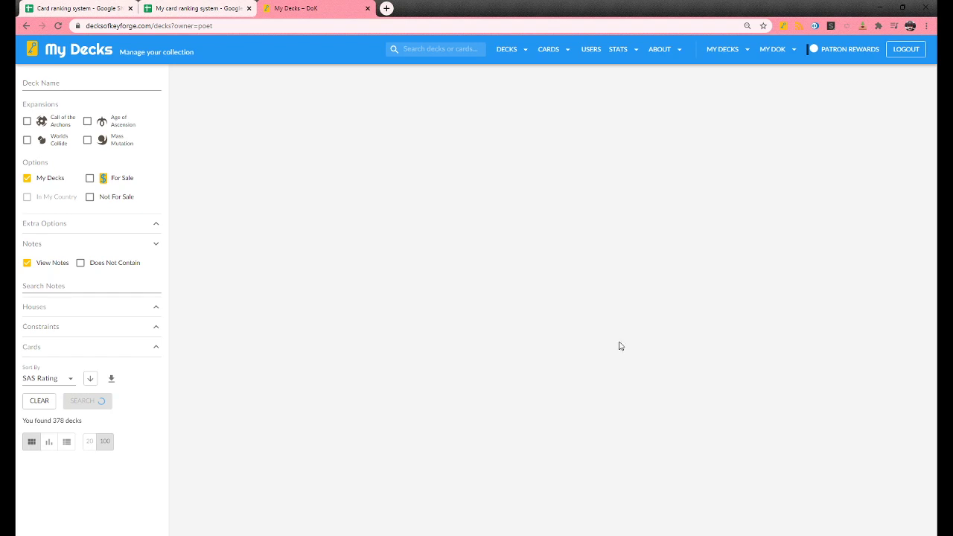
- Load the My Decks results down to the lowest-rated decks and download the deck list as a CSV file
{"action": "scroll", "coordinate": [898, 433], "scroll_direction": "down", "scroll_amount": 20}
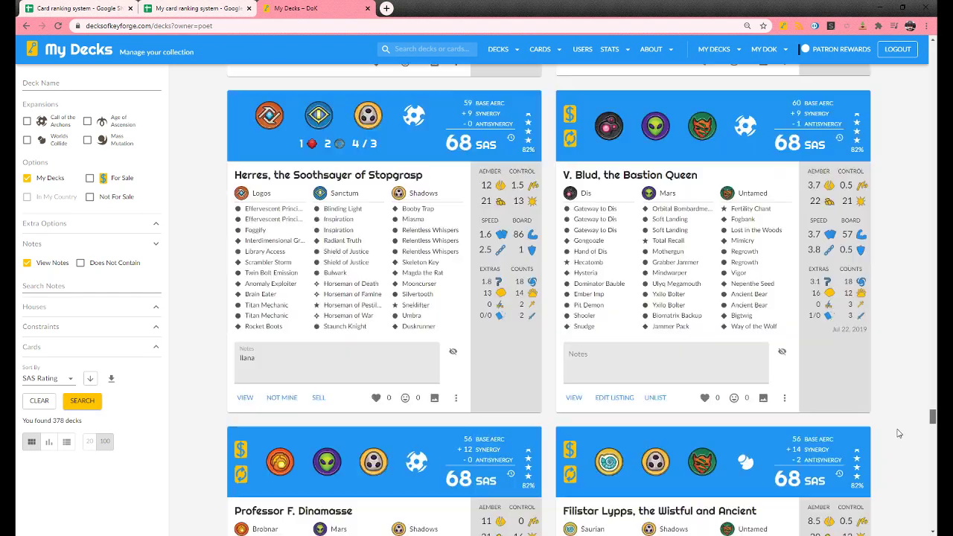
{"action": "scroll", "coordinate": [898, 434], "scroll_direction": "down", "scroll_amount": 10}
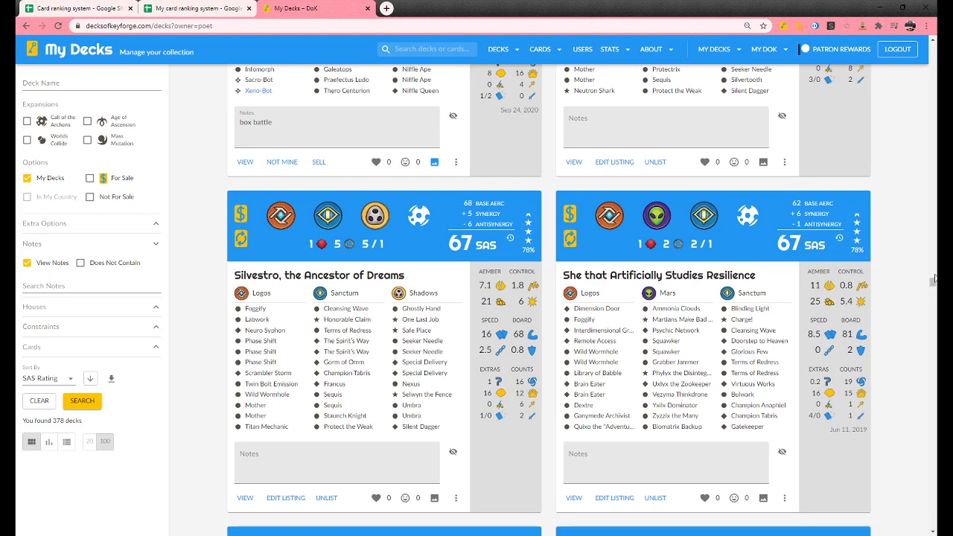
{"action": "left_click_drag", "start_coordinate": [935, 279], "coordinate": [931, 533]}
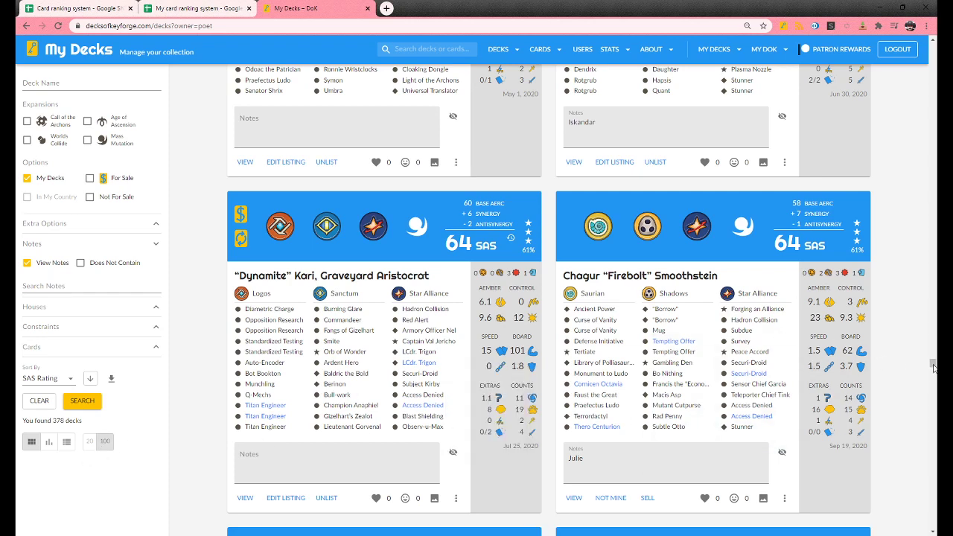
{"action": "left_click_drag", "start_coordinate": [934, 365], "coordinate": [933, 523]}
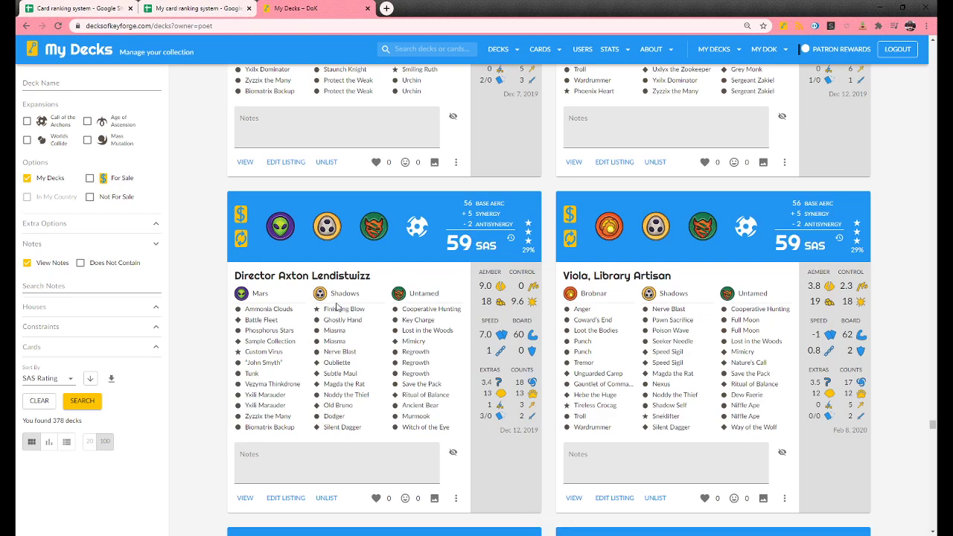
{"action": "scroll", "coordinate": [369, 317], "scroll_direction": "down", "scroll_amount": 10}
{"action": "scroll", "coordinate": [824, 505], "scroll_direction": "down", "scroll_amount": 15}
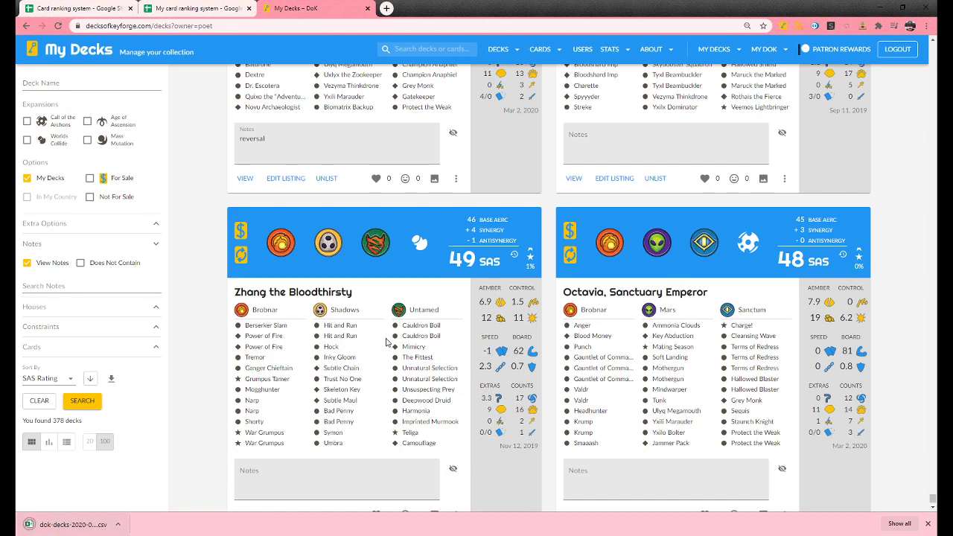
- Back in the copied spreadsheet, upload and import dok-decks-2020-09-26.csv into Collection Data, replacing the current sheet with automatic separator detection
{"action": "left_click", "coordinate": [170, 9]}
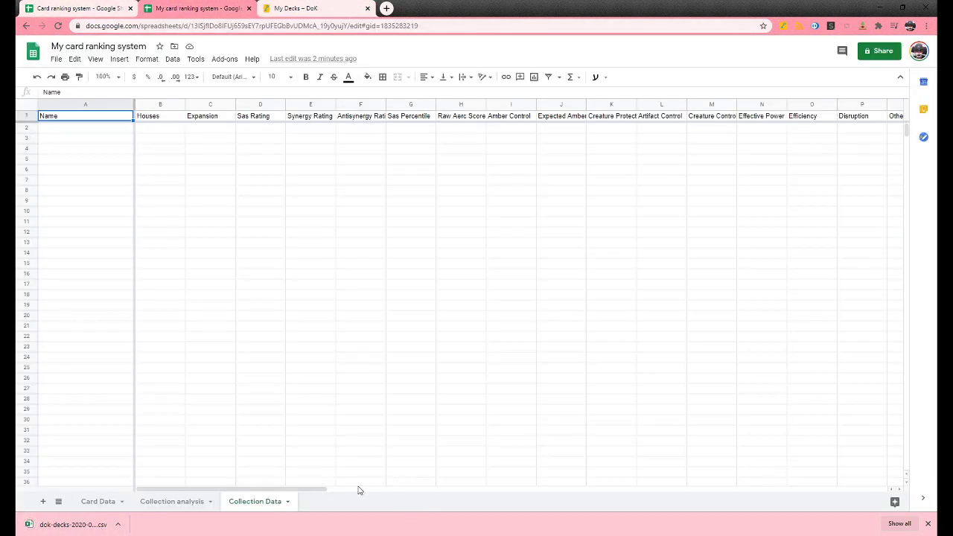
{"action": "left_click", "coordinate": [56, 58]}
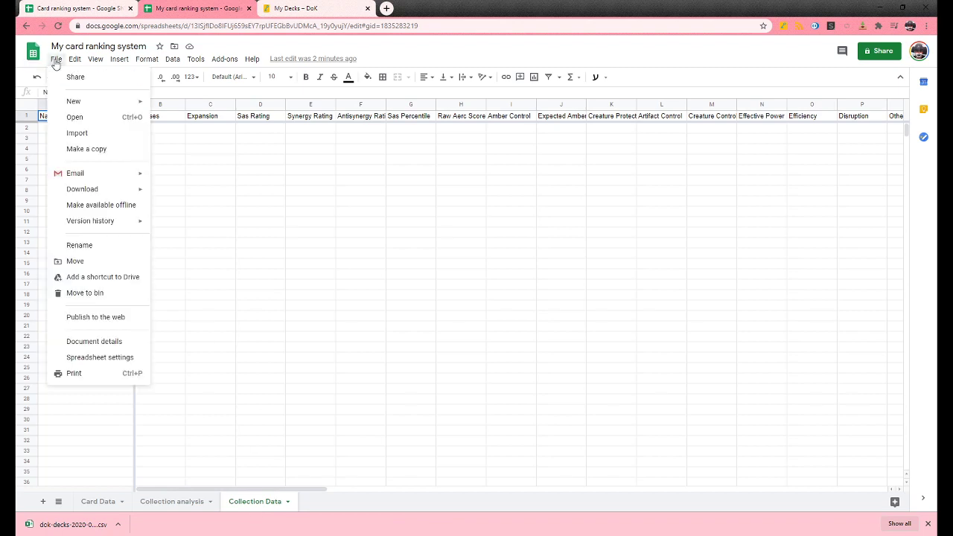
{"action": "left_click", "coordinate": [86, 135]}
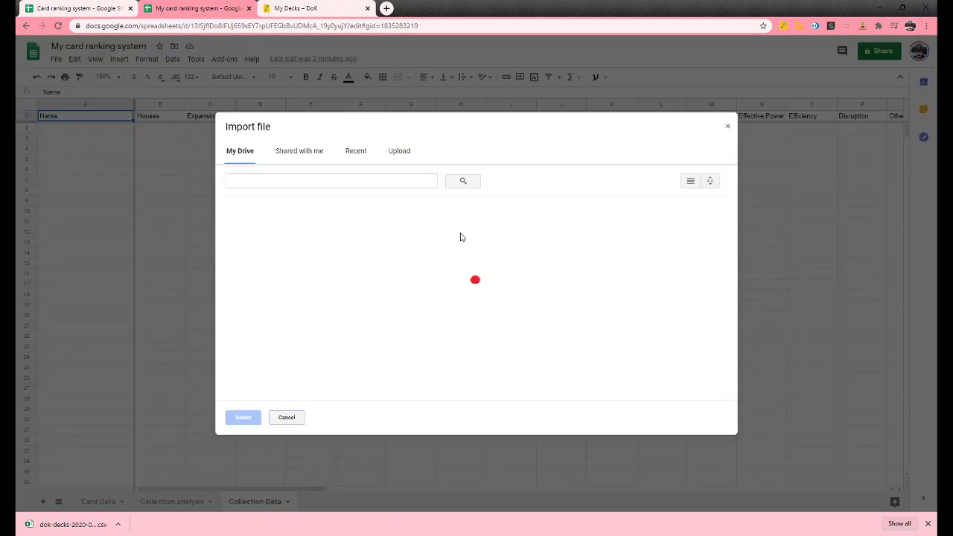
{"action": "left_click", "coordinate": [400, 152]}
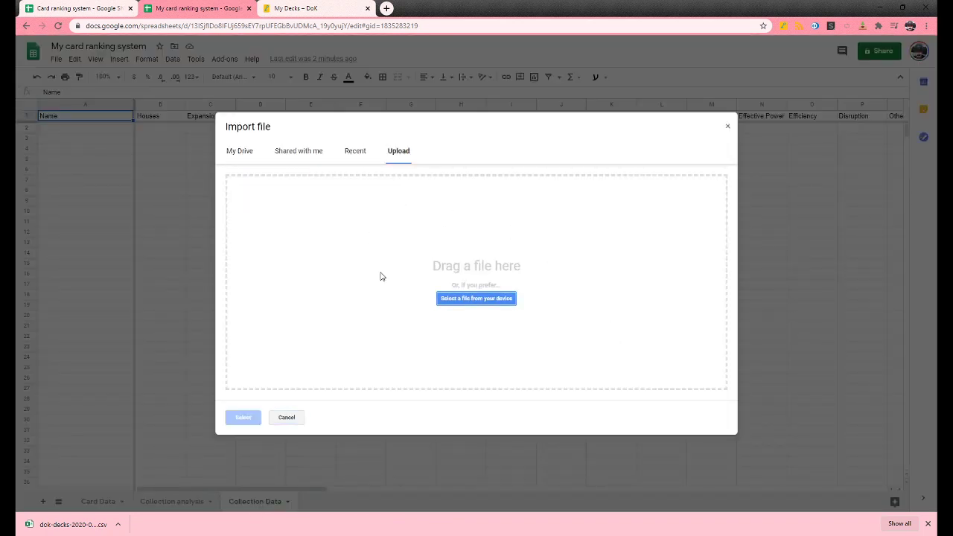
{"action": "left_click_drag", "start_coordinate": [67, 524], "coordinate": [479, 277]}
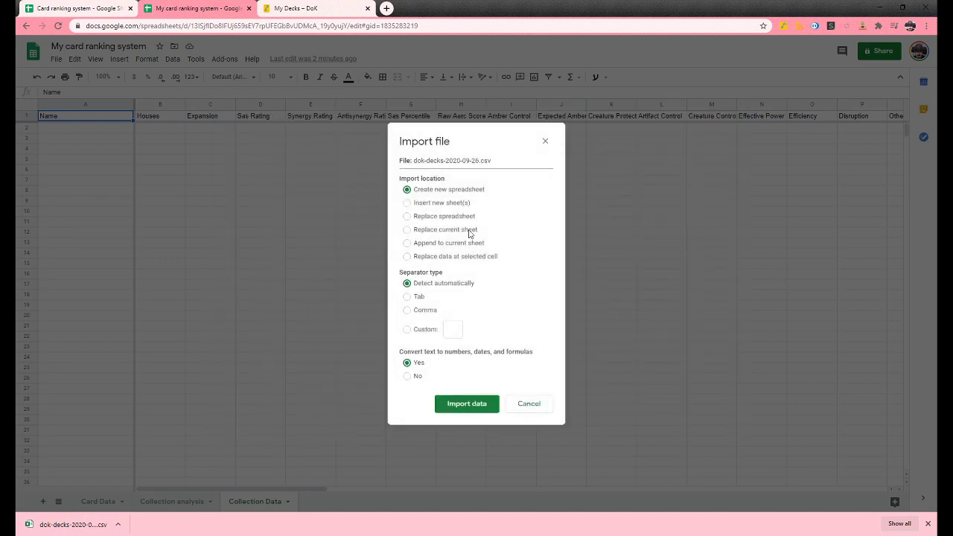
{"action": "left_click", "coordinate": [406, 230]}
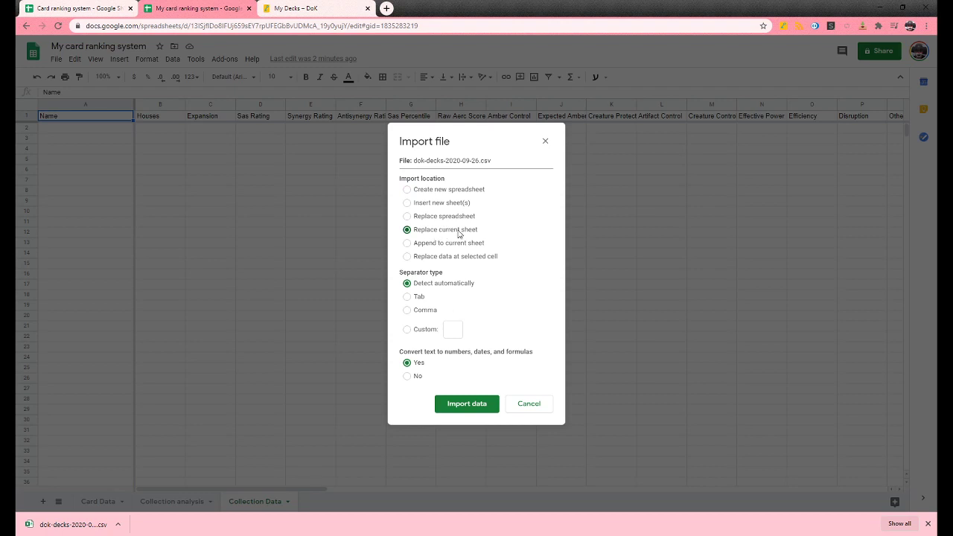
{"action": "left_click", "coordinate": [467, 403]}
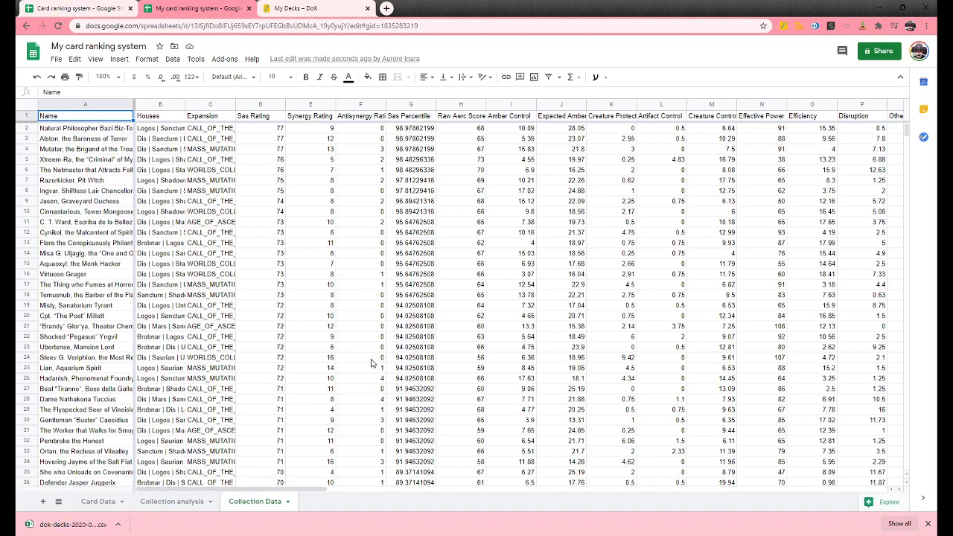
- Check the imported columns through My Notes, and inspect the row 2 lookup formulas under Houses, Expansion and Sas Rating in Collection analysis
{"action": "left_click_drag", "start_coordinate": [314, 488], "coordinate": [788, 488]}
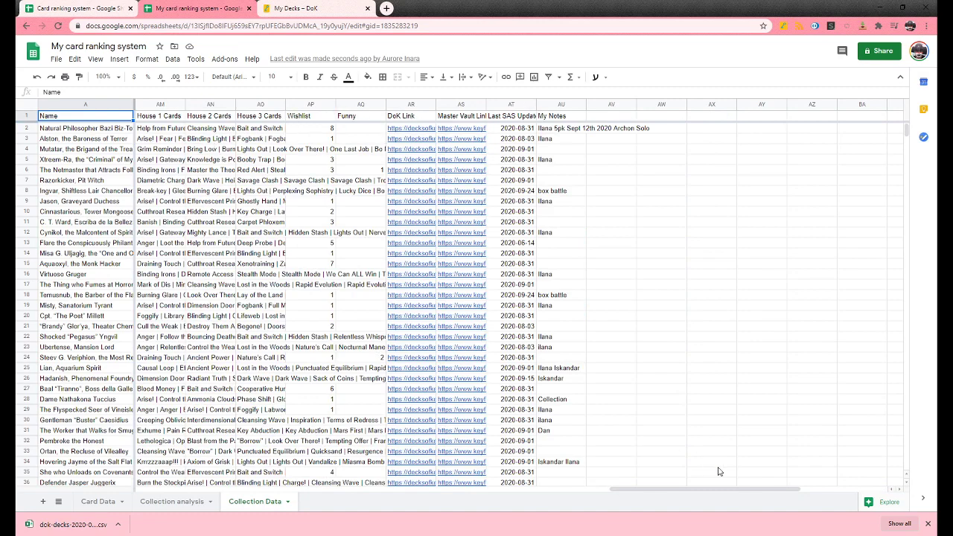
{"action": "left_click_drag", "start_coordinate": [745, 488], "coordinate": [211, 473]}
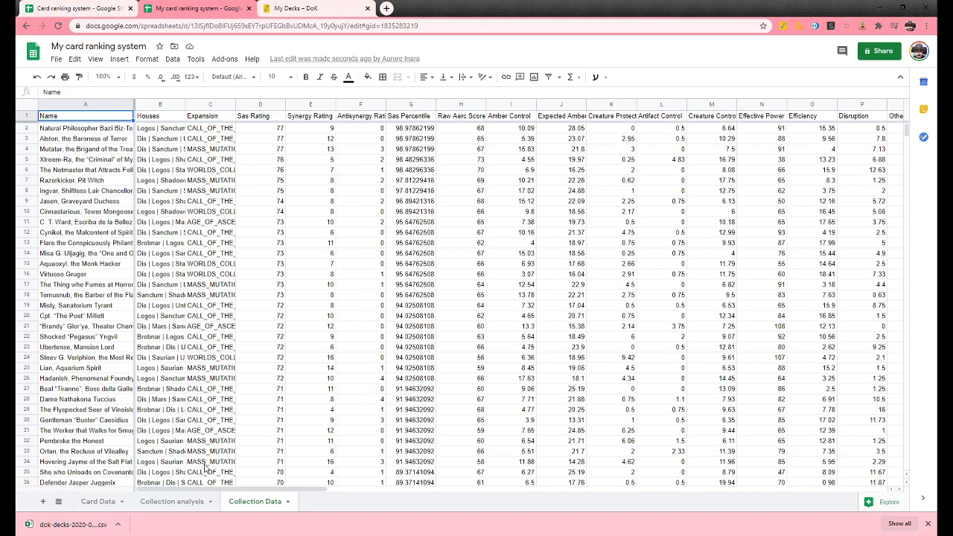
{"action": "left_click", "coordinate": [188, 502]}
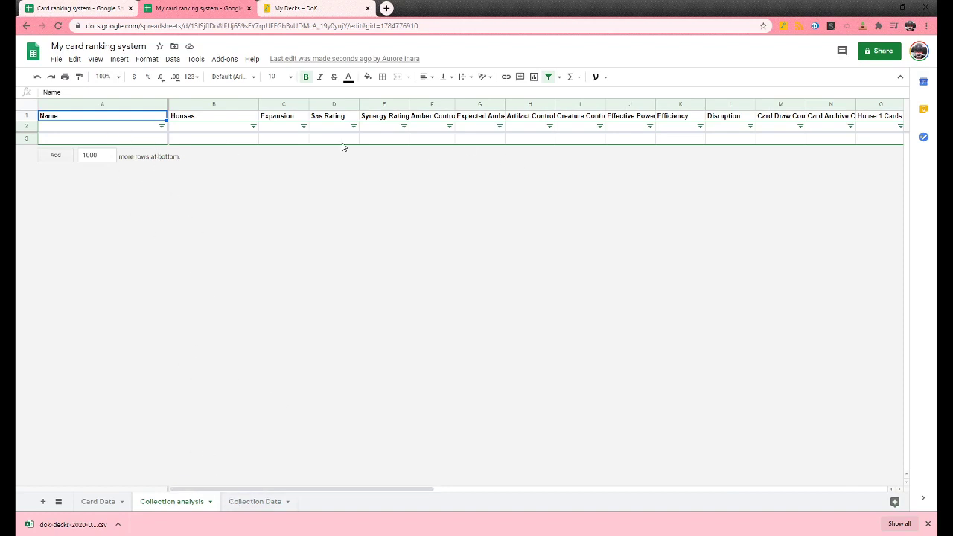
{"action": "left_click", "coordinate": [230, 129]}
{"action": "left_click", "coordinate": [273, 128]}
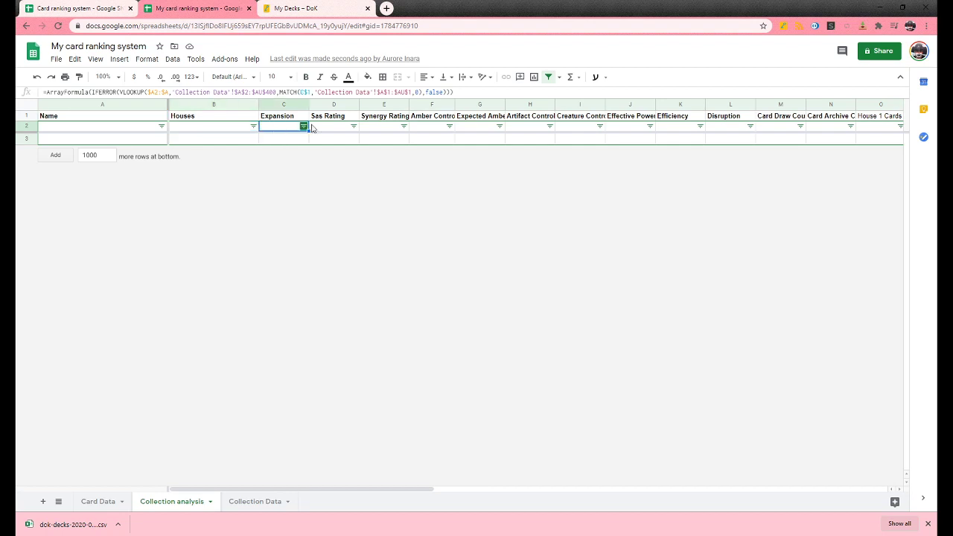
{"action": "left_click", "coordinate": [314, 128]}
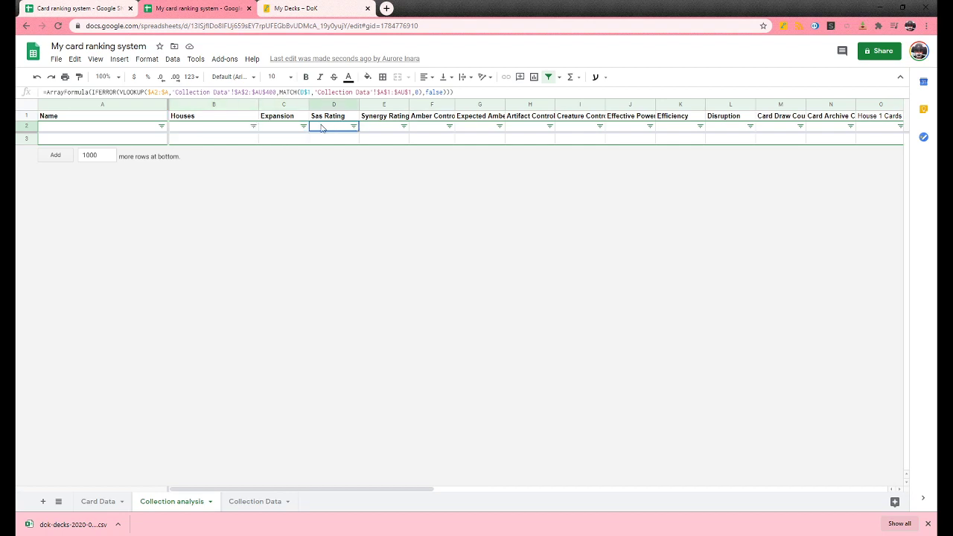
{"action": "left_click", "coordinate": [124, 141]}
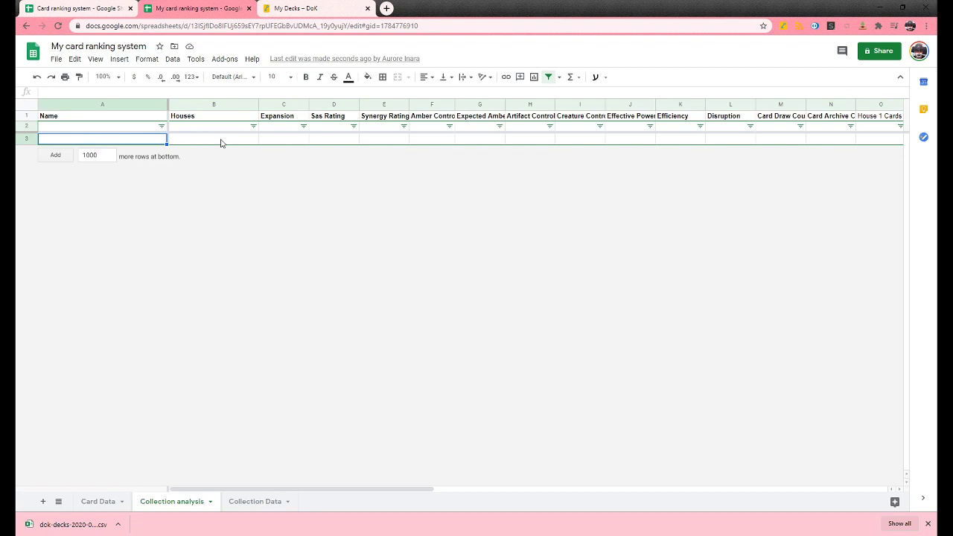
- Examine the house card, DoK Link, Master Vault Link and My Notes columns in Collection Data, and return to Collection analysis
{"action": "left_click", "coordinate": [250, 507]}
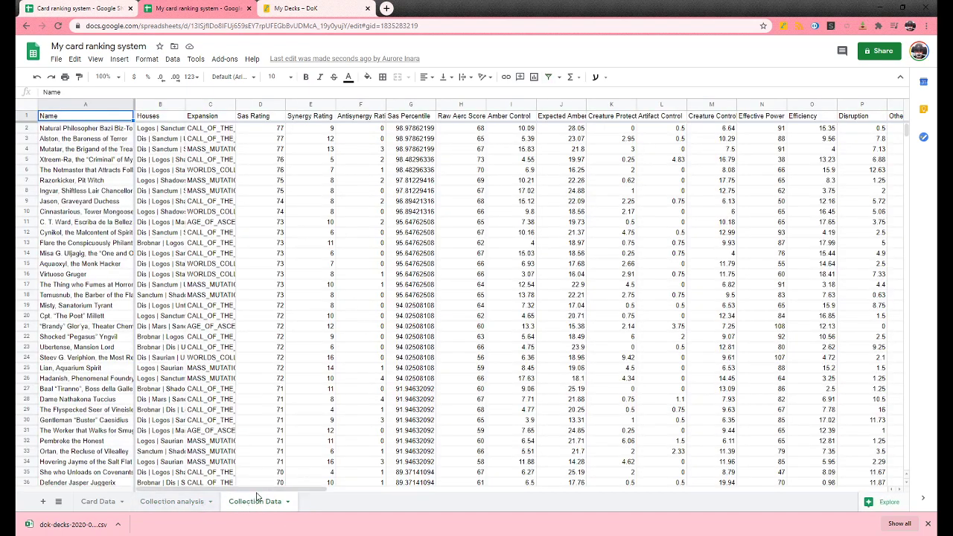
{"action": "left_click_drag", "start_coordinate": [317, 489], "coordinate": [711, 480]}
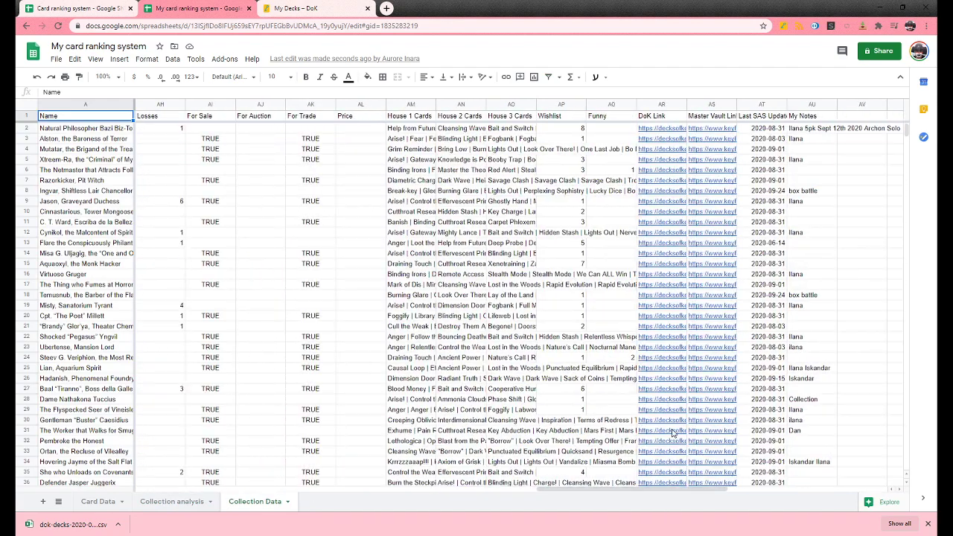
{"action": "mouse_move", "coordinate": [671, 431]}
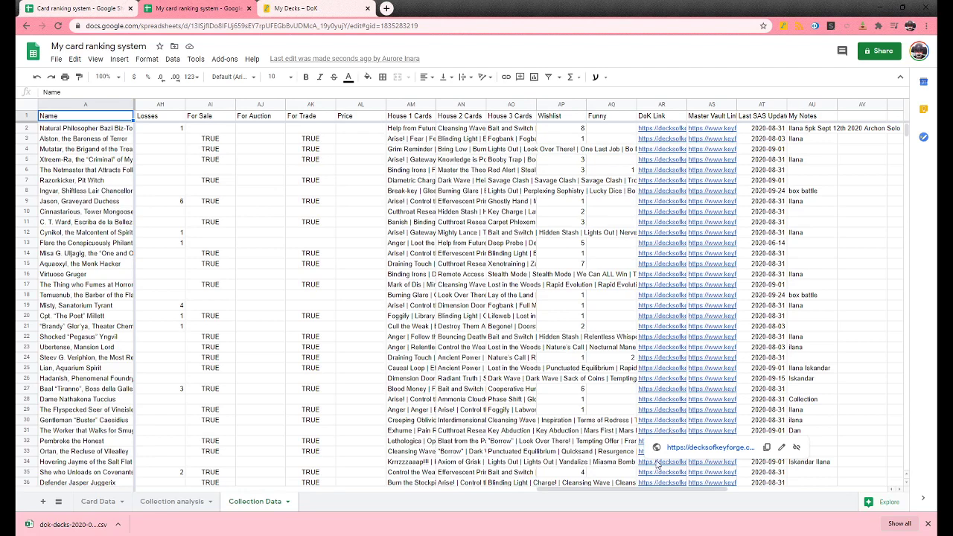
{"action": "left_click", "coordinate": [165, 504]}
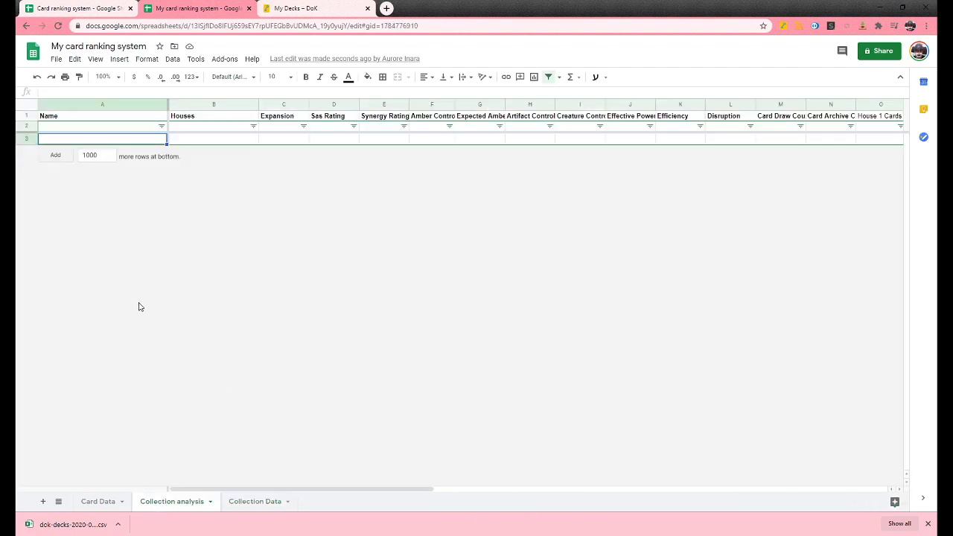
- Try copying the deck name Xtreem-Ra, the "Criminal" of Mystery from Collection Data into cell A3 of Collection analysis, and undo the paste
{"action": "left_click", "coordinate": [240, 502]}
{"action": "left_click", "coordinate": [84, 160]}
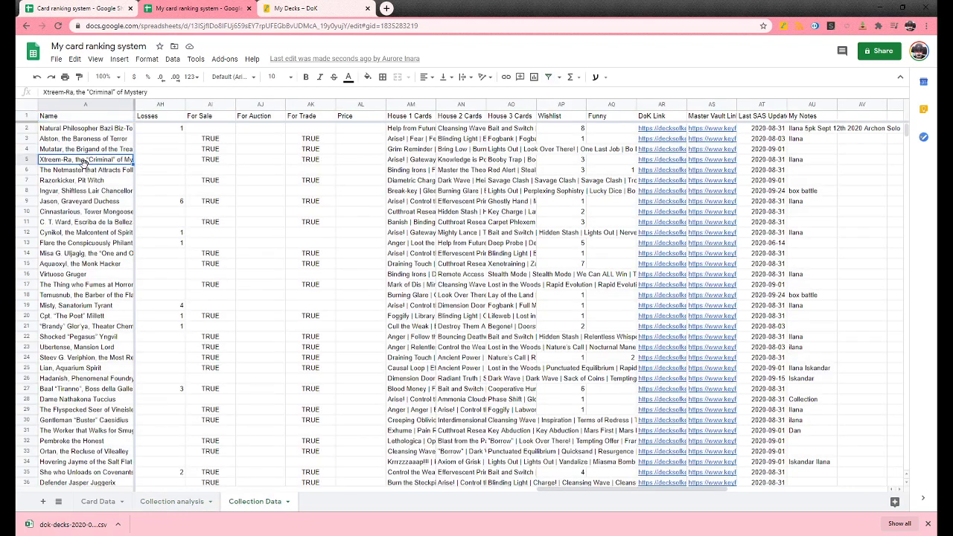
{"action": "left_click", "coordinate": [181, 503]}
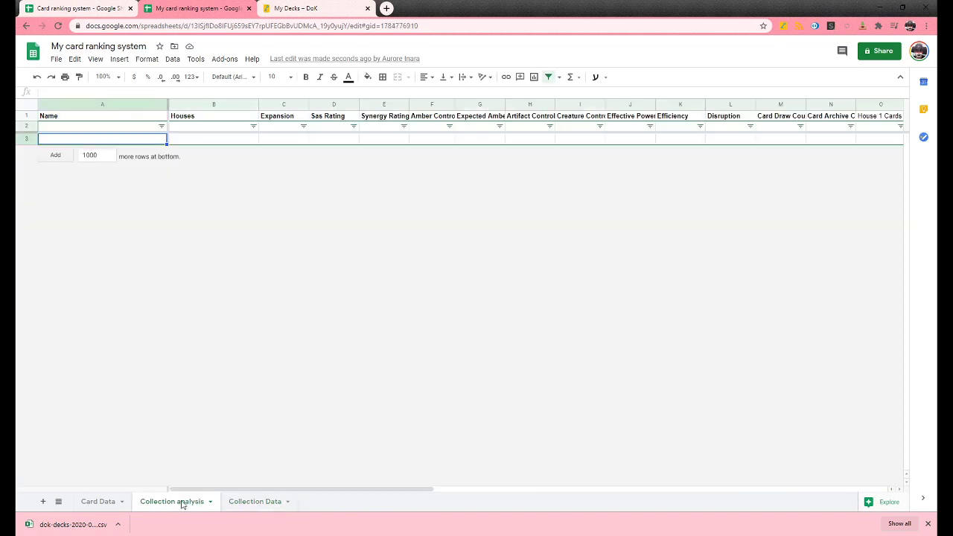
{"action": "key", "text": "ctrl+v"}
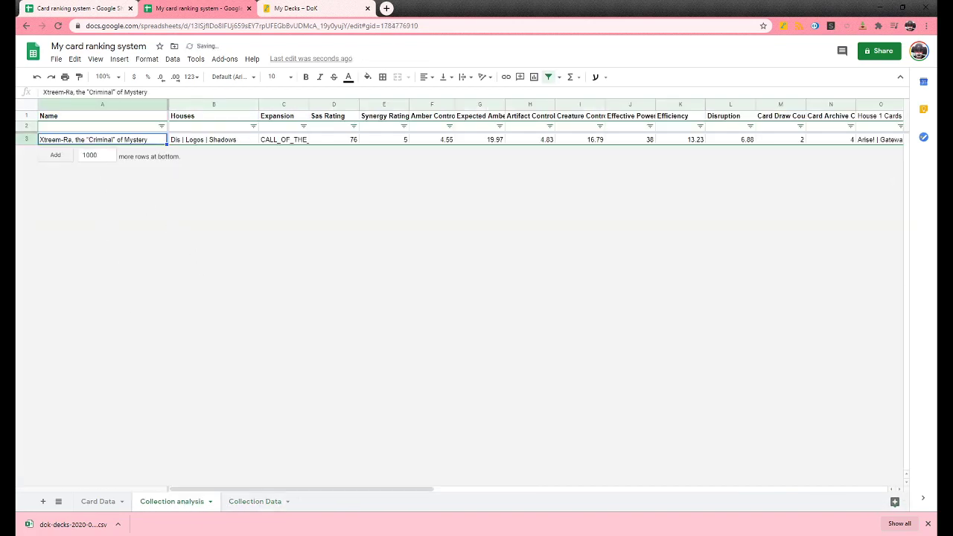
{"action": "left_click_drag", "start_coordinate": [417, 490], "coordinate": [286, 481]}
{"action": "key", "text": "ctrl+z"}
- Copy all deck names under the Name header in Collection Data, from Natural Philosopher Bazi Biz-Toth through Octavia, Sanctuary Emperor
{"action": "left_click", "coordinate": [254, 501]}
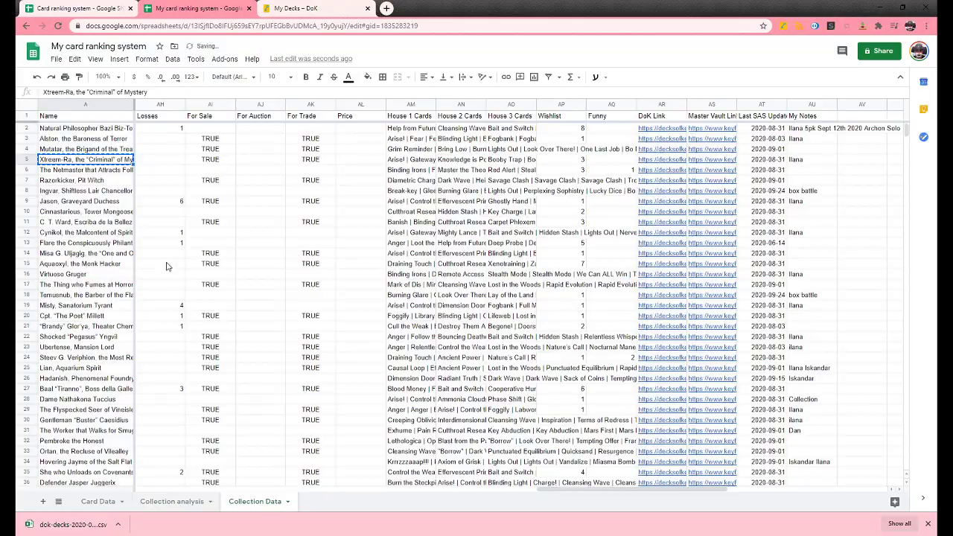
{"action": "left_click", "coordinate": [66, 128]}
{"action": "scroll", "coordinate": [91, 372], "scroll_direction": "down", "scroll_amount": 20}
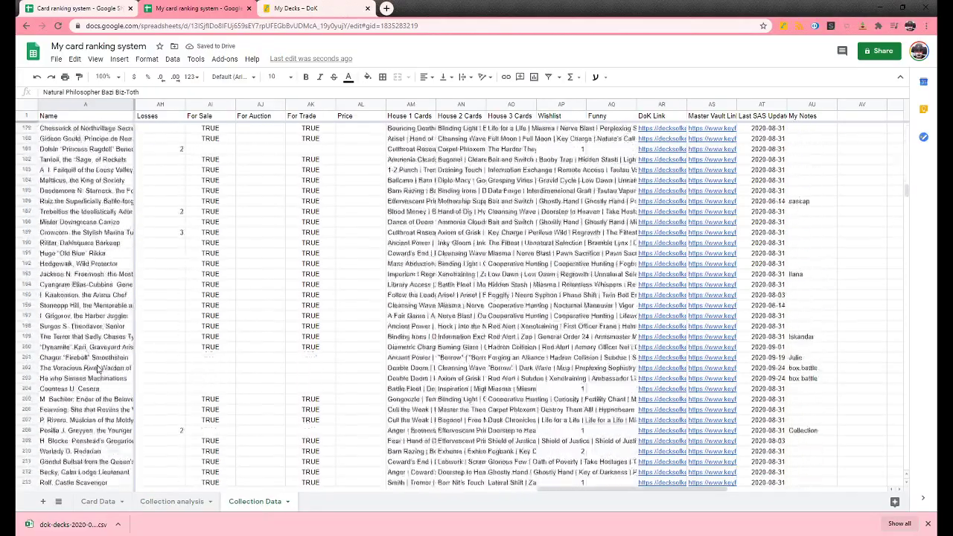
{"action": "scroll", "coordinate": [89, 387], "scroll_direction": "down", "scroll_amount": 20}
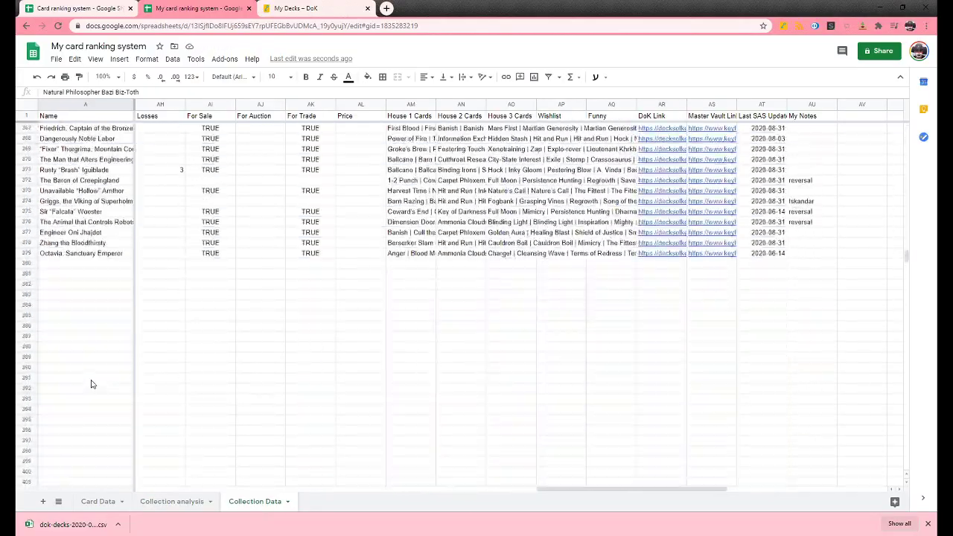
{"action": "left_click", "coordinate": [74, 289], "text": "shift"}
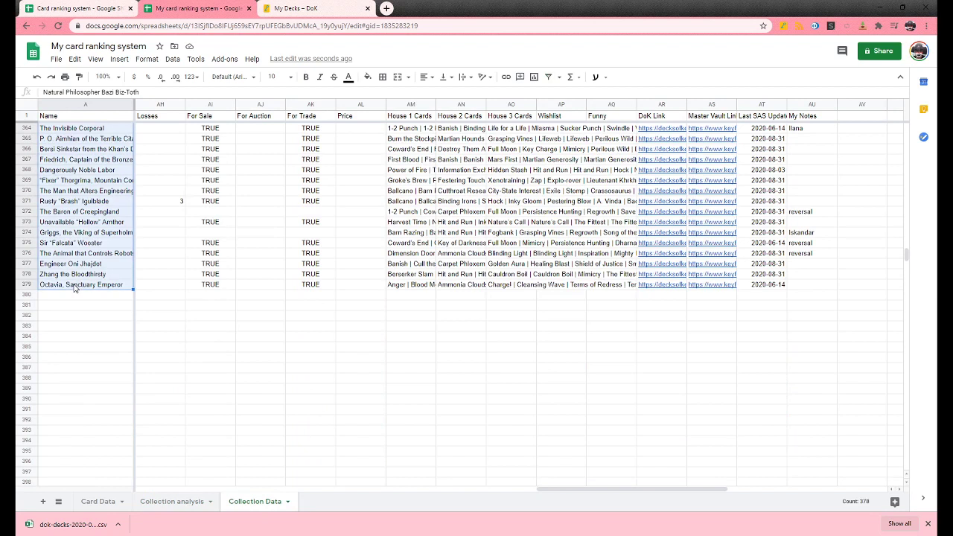
{"action": "key", "text": "ctrl+c"}
{"action": "right_click", "coordinate": [72, 261]}
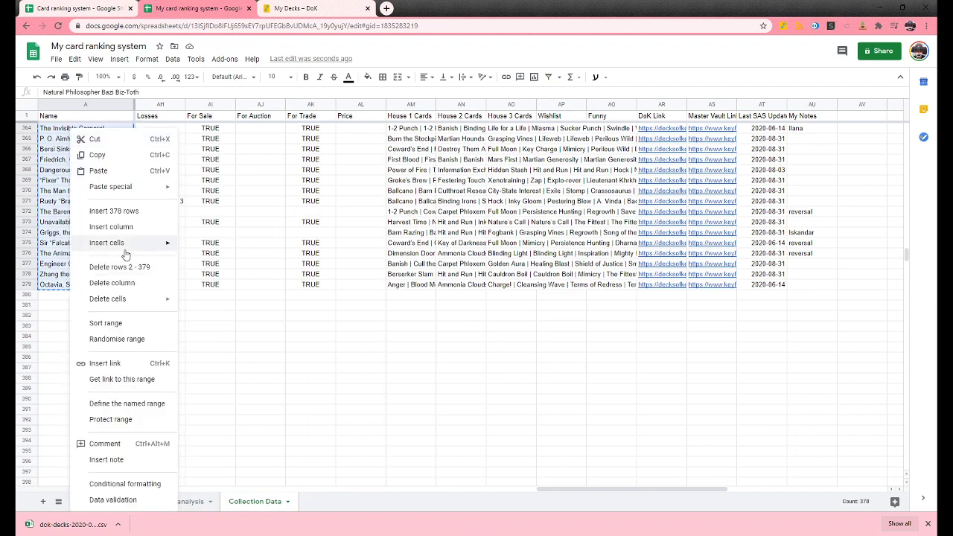
{"action": "left_click", "coordinate": [122, 165]}
- Paste the deck names into Collection analysis starting at cell A3, and look over the filled rows
{"action": "left_click", "coordinate": [176, 506]}
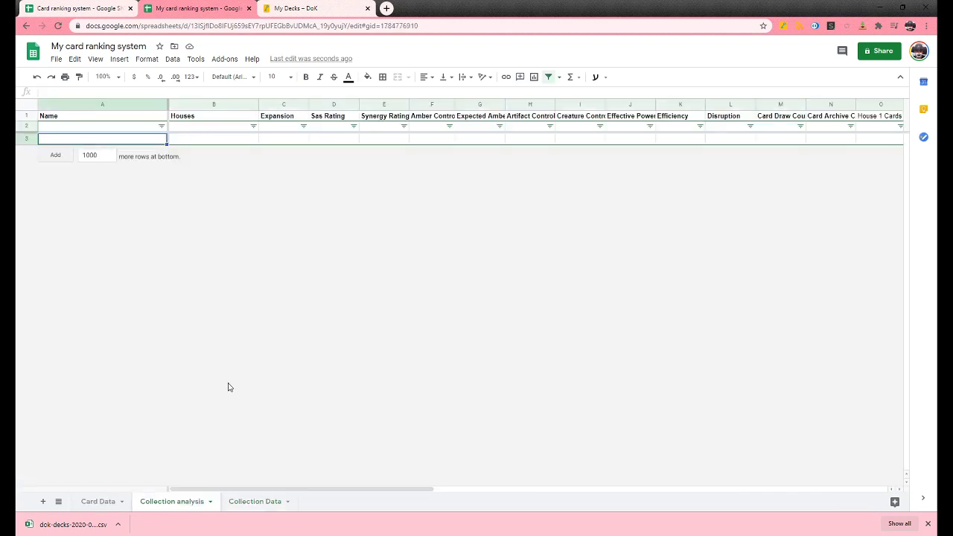
{"action": "right_click", "coordinate": [139, 140]}
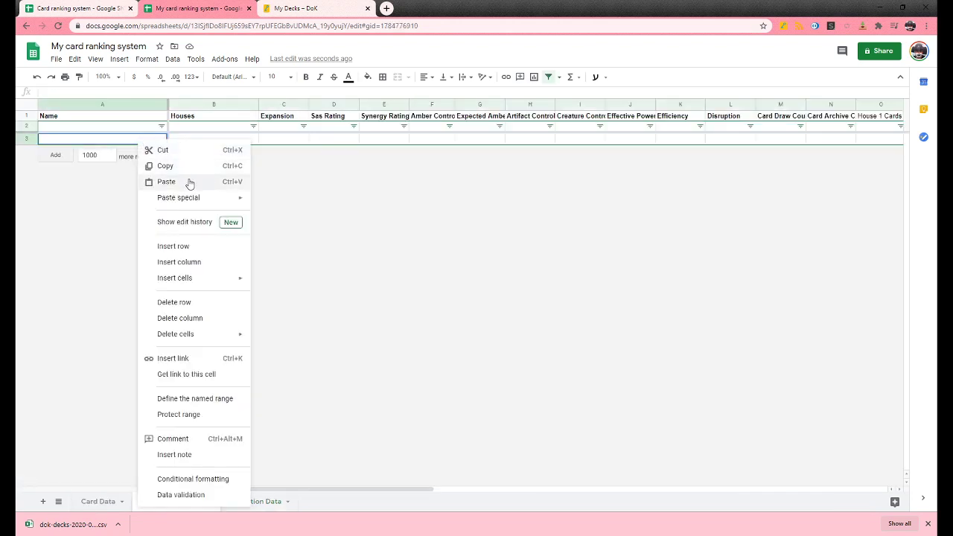
{"action": "left_click", "coordinate": [190, 182]}
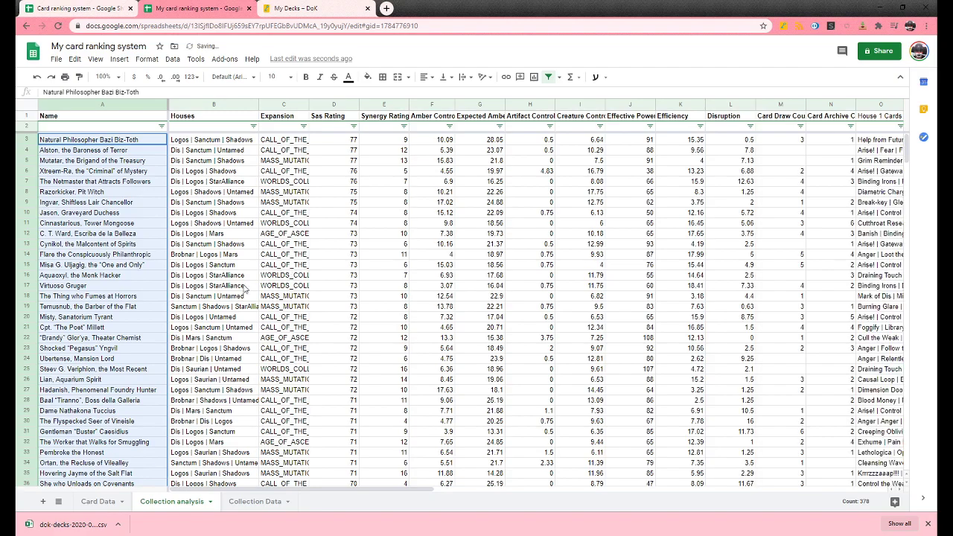
{"action": "left_click", "coordinate": [110, 276]}
{"action": "scroll", "coordinate": [174, 379], "scroll_direction": "down", "scroll_amount": 10}
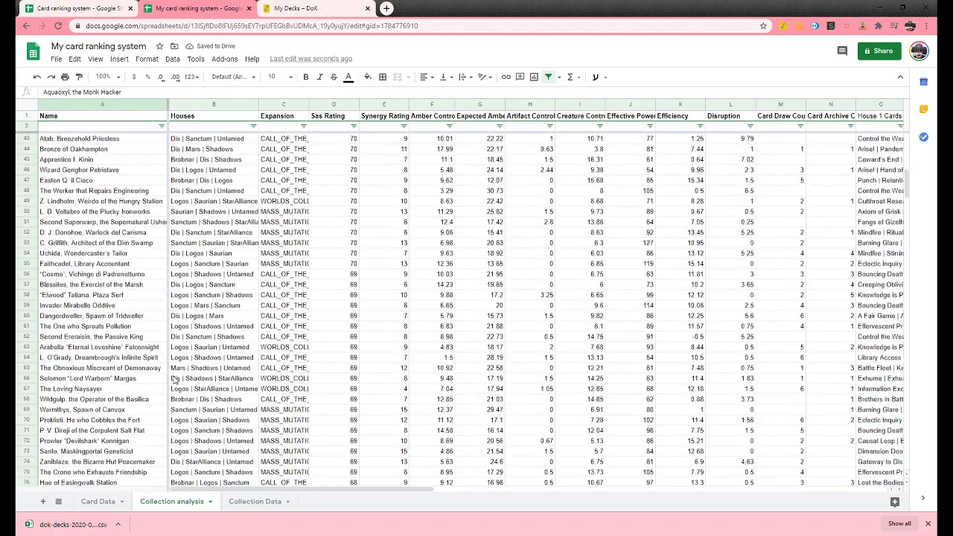
{"action": "scroll", "coordinate": [174, 378], "scroll_direction": "up", "scroll_amount": 10}
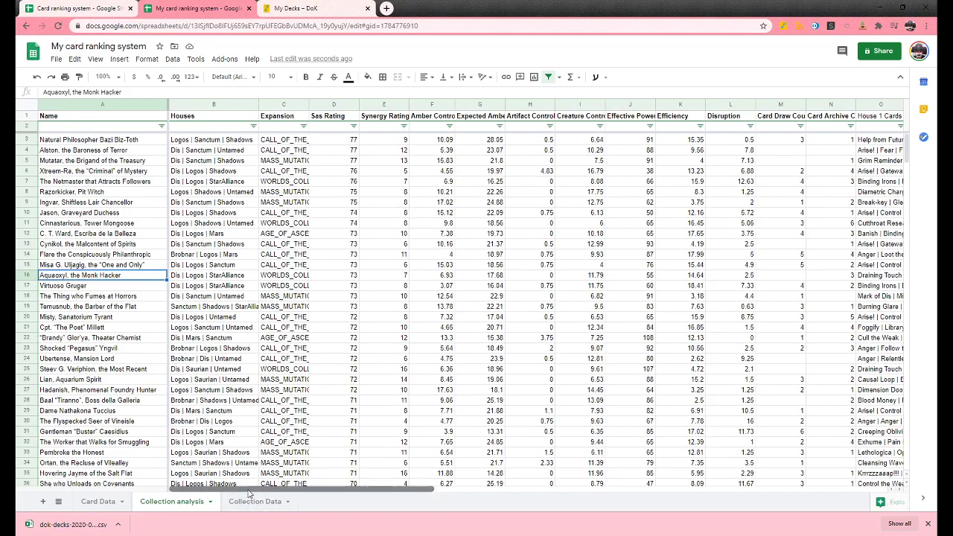
- Turn off the existing filter on Collection analysis and create a new one
{"action": "left_click_drag", "start_coordinate": [249, 489], "coordinate": [590, 489]}
{"action": "scroll", "coordinate": [565, 470], "scroll_direction": "left", "scroll_amount": 3}
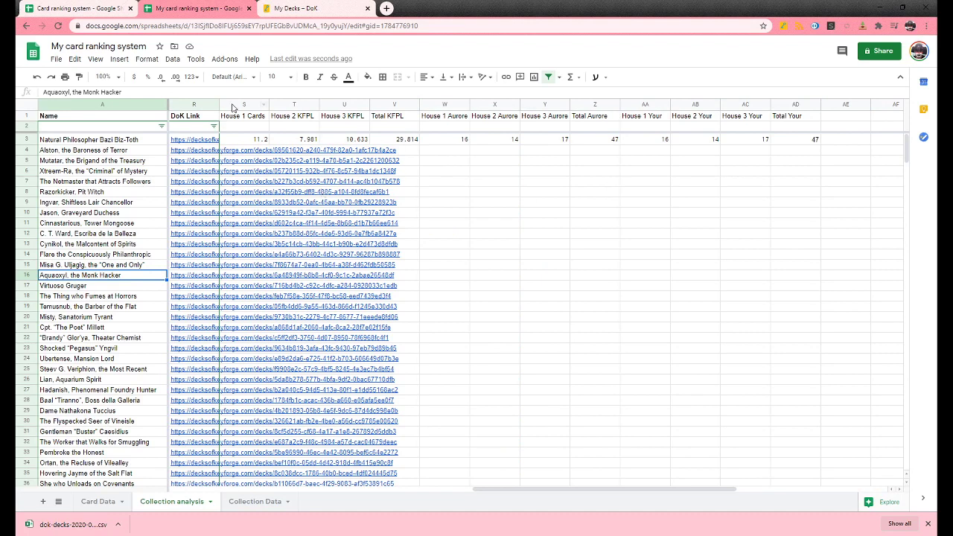
{"action": "left_click", "coordinate": [172, 59]}
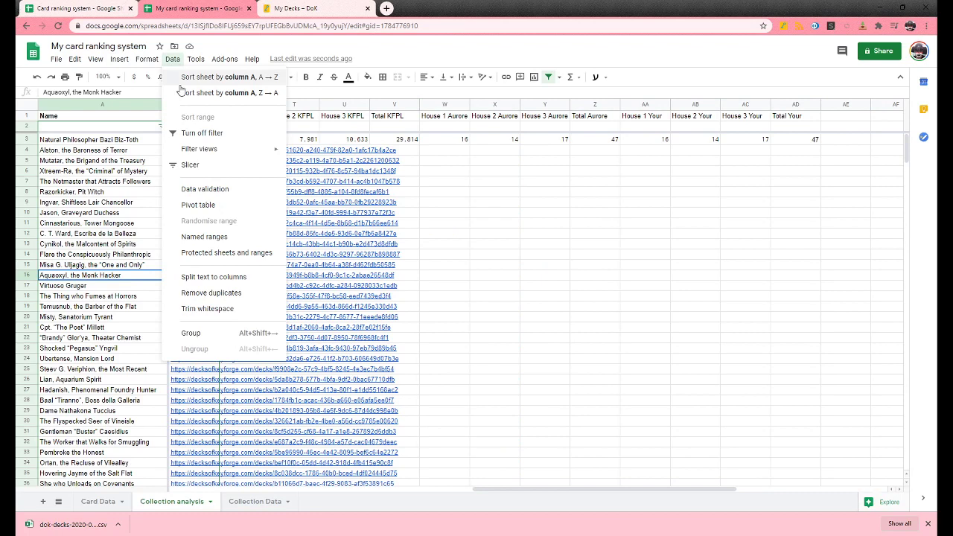
{"action": "left_click", "coordinate": [219, 133]}
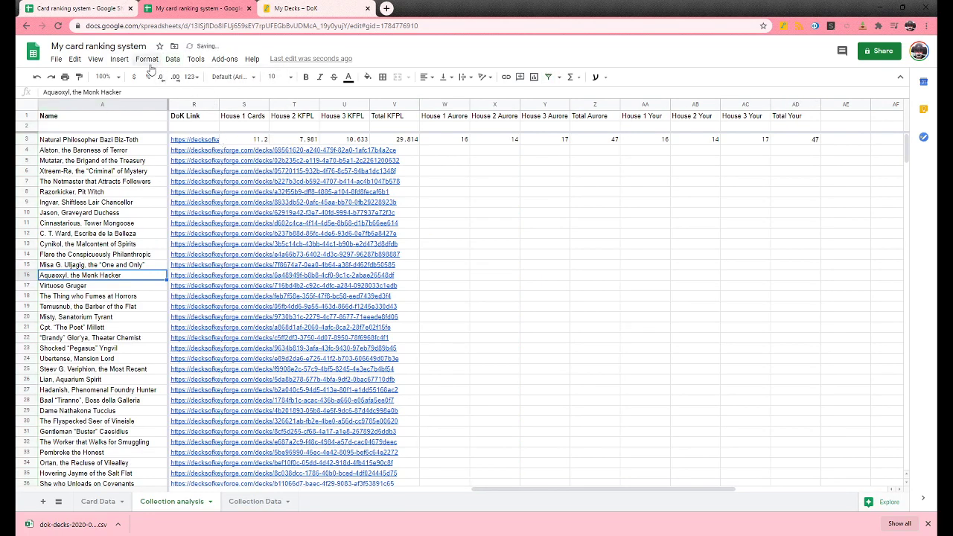
{"action": "left_click", "coordinate": [172, 60]}
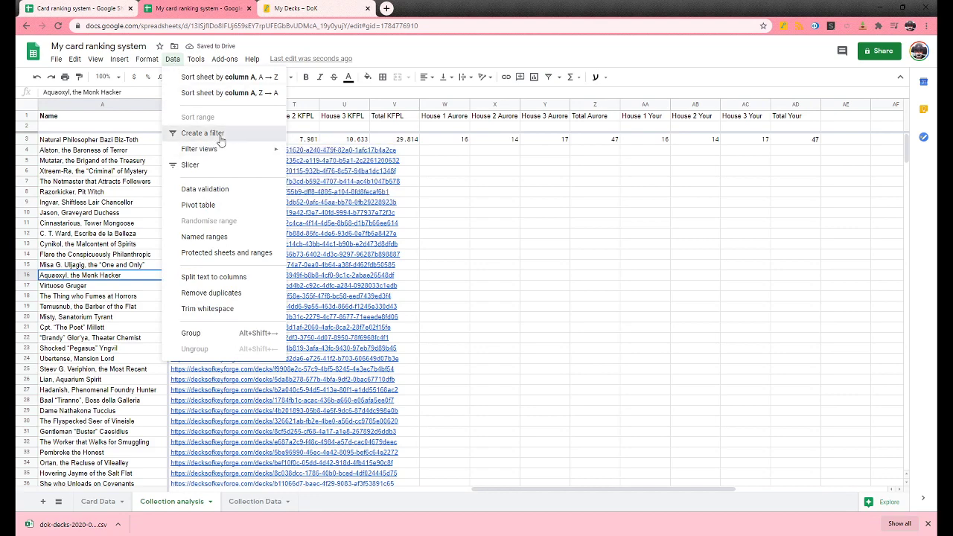
{"action": "left_click", "coordinate": [212, 133]}
{"action": "left_click", "coordinate": [581, 203]}
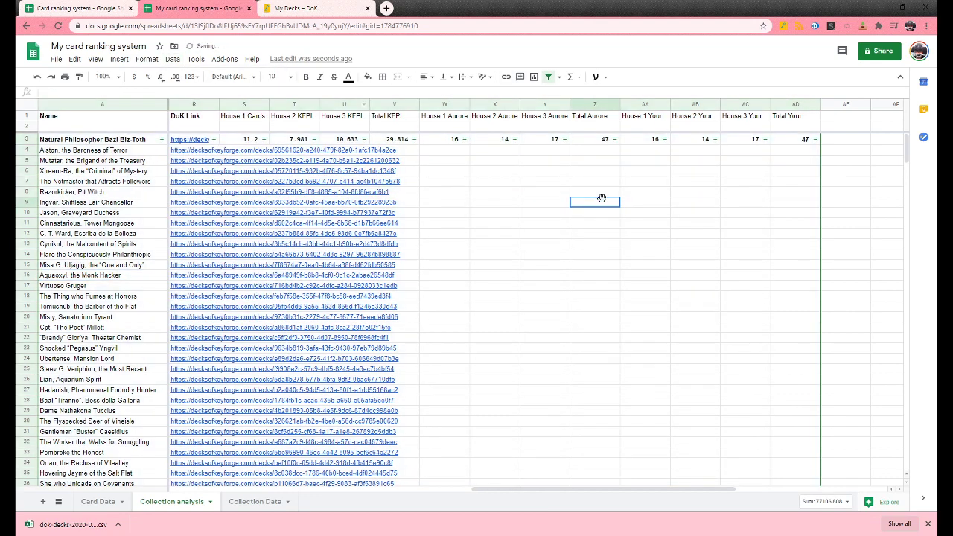
- Inspect the row 3 formulas in the KFPL and Aurore columns, and the row 2 lookup formula under DoK Link
{"action": "left_click", "coordinate": [253, 143]}
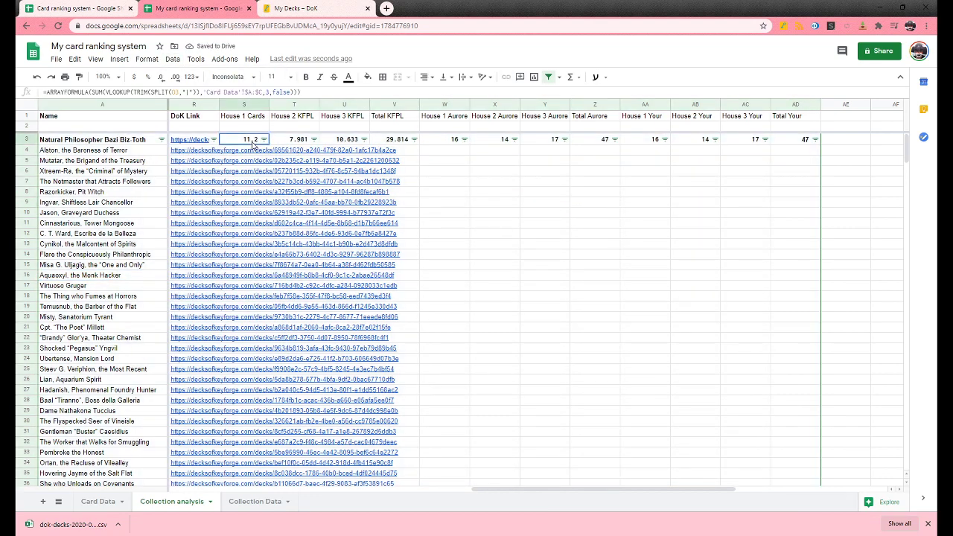
{"action": "left_click", "coordinate": [285, 142]}
{"action": "left_click", "coordinate": [343, 142]}
{"action": "left_click", "coordinate": [381, 142]}
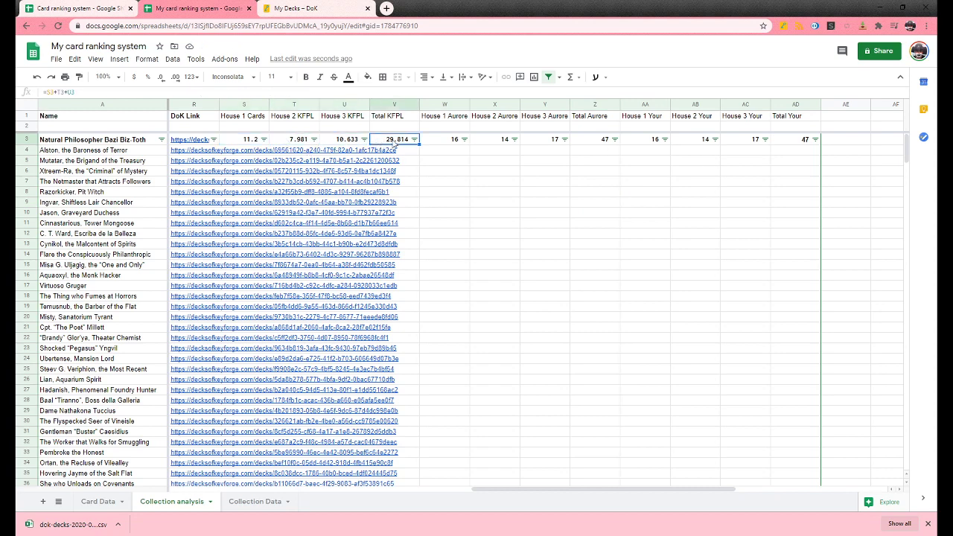
{"action": "left_click", "coordinate": [465, 144]}
{"action": "left_click", "coordinate": [511, 145]}
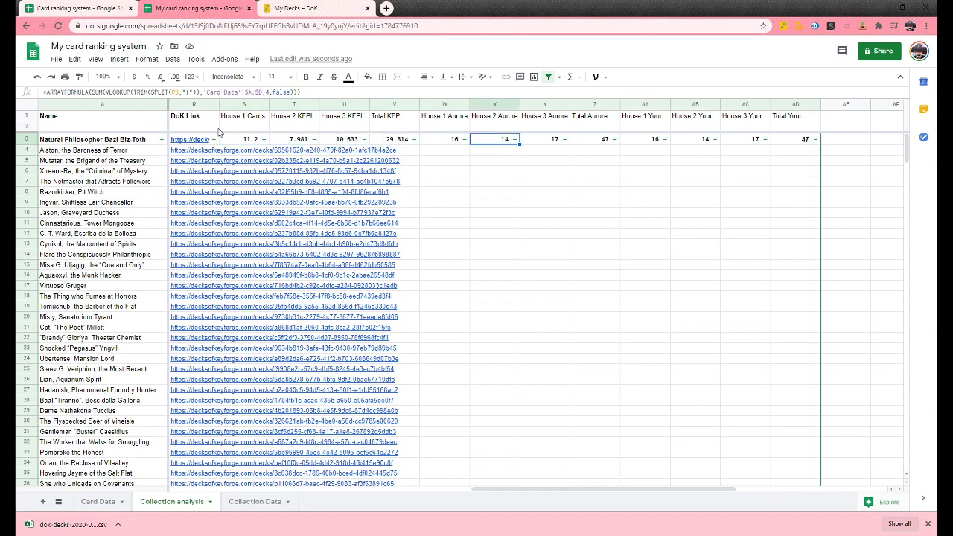
{"action": "left_click", "coordinate": [247, 144]}
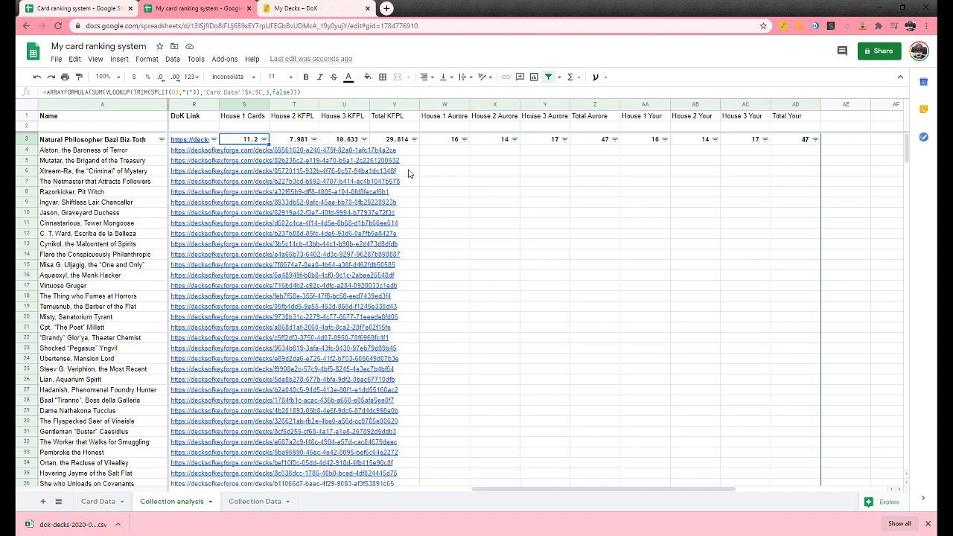
{"action": "left_click", "coordinate": [195, 133]}
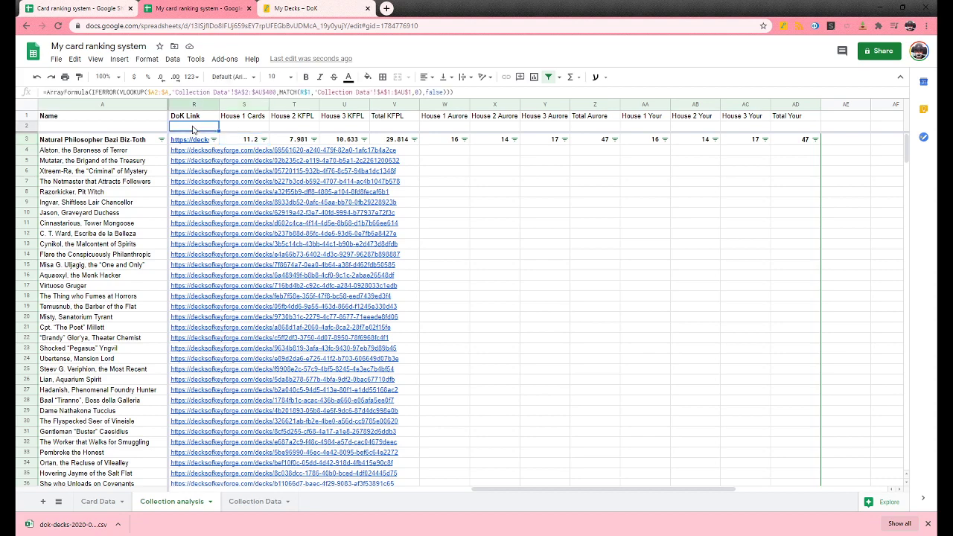
- Fill the row 3 formulas for House 1 Cards and House 2 KFPL down through the deck rows
{"action": "left_click", "coordinate": [243, 141]}
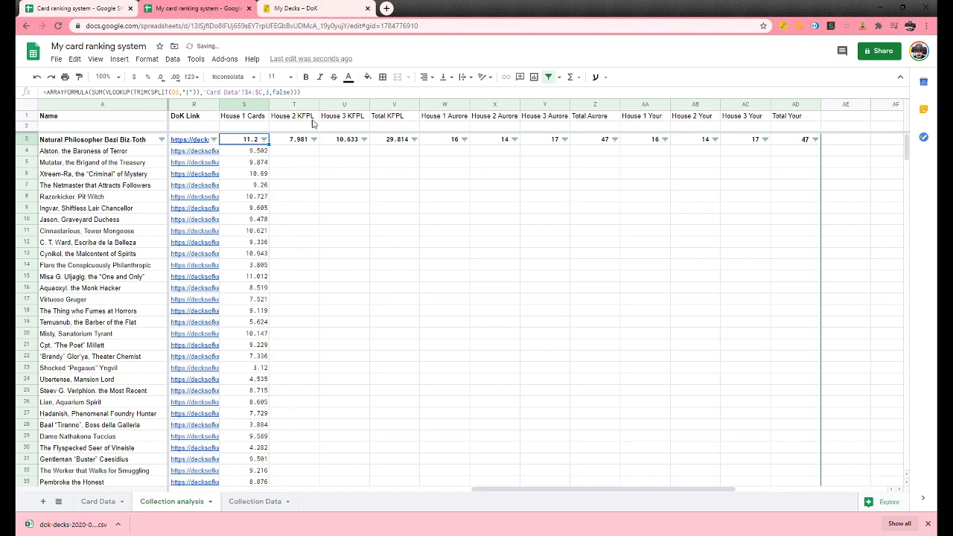
{"action": "left_click", "coordinate": [304, 141]}
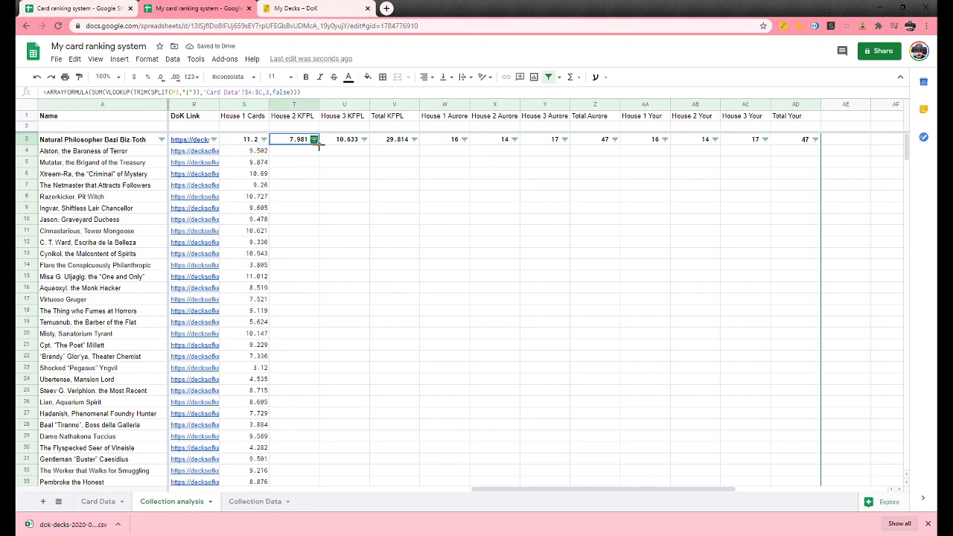
{"action": "left_click", "coordinate": [364, 140]}
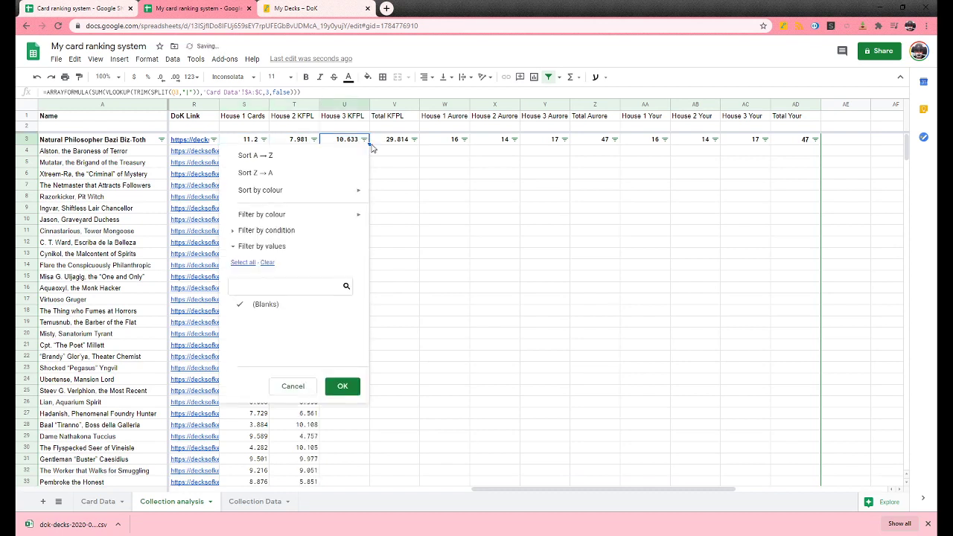
{"action": "left_click", "coordinate": [395, 152]}
{"action": "left_click", "coordinate": [364, 140]}
{"action": "left_click", "coordinate": [442, 187]}
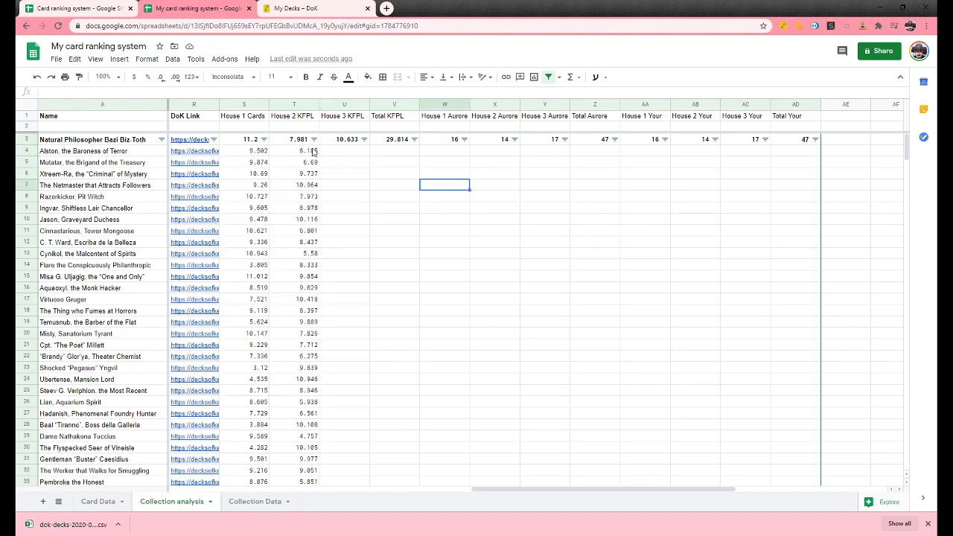
- Turn off the filter, and fill the House 3 KFPL and Total KFPL formulas from row 3 down all deck rows
{"action": "left_click", "coordinate": [173, 60]}
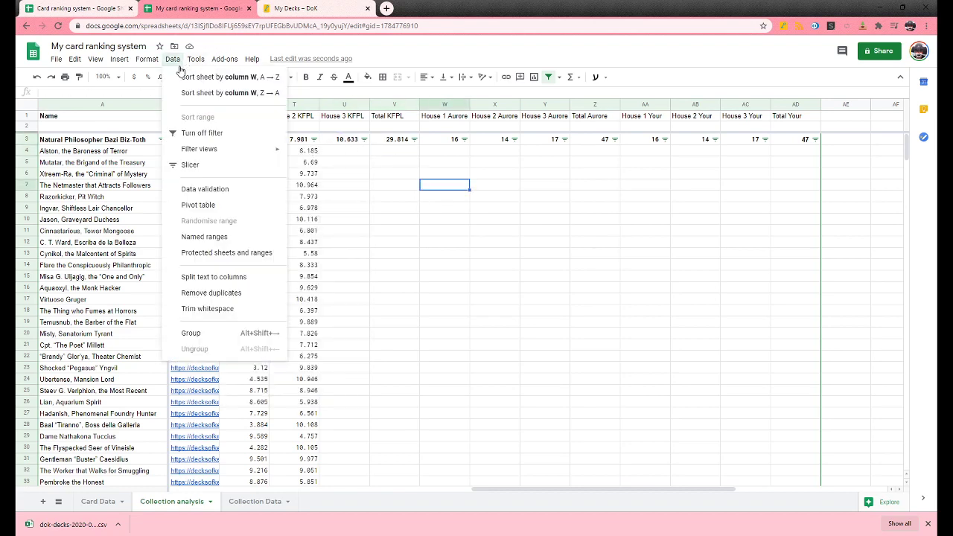
{"action": "left_click", "coordinate": [240, 137]}
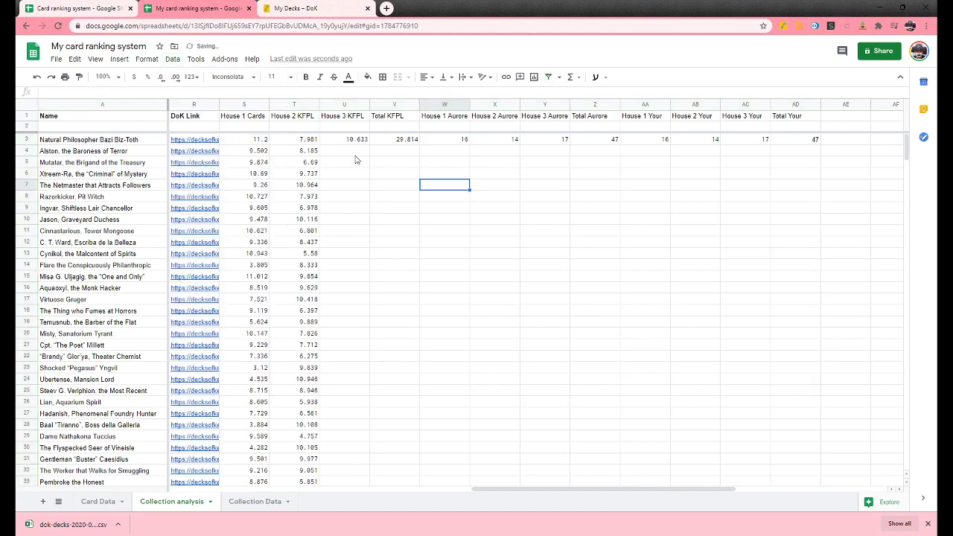
{"action": "left_click", "coordinate": [351, 142]}
{"action": "double_click", "coordinate": [370, 144]}
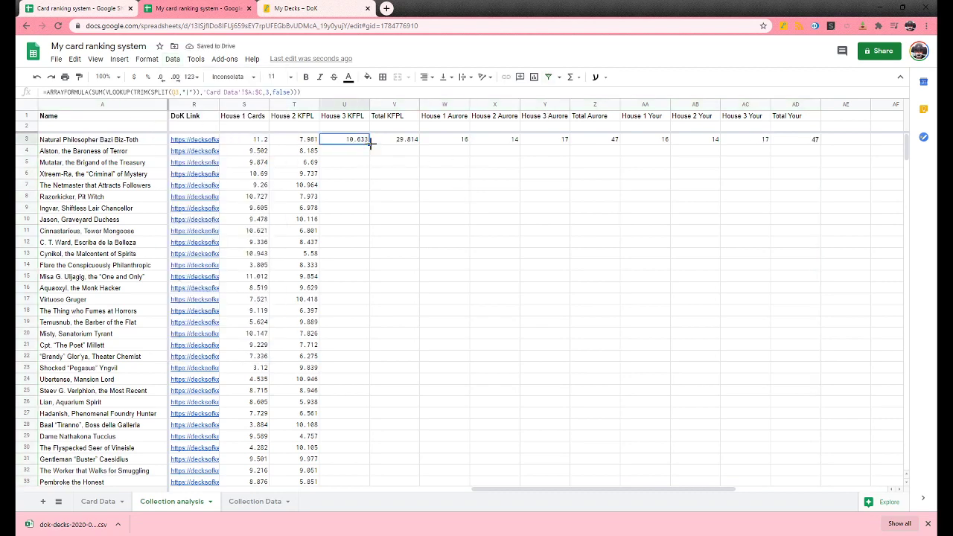
{"action": "left_click", "coordinate": [413, 141]}
{"action": "double_click", "coordinate": [418, 145]}
- Fill the House 1, House 2, House 3 and Total Aurore formulas from row 3 down all deck rows
{"action": "left_click", "coordinate": [465, 141]}
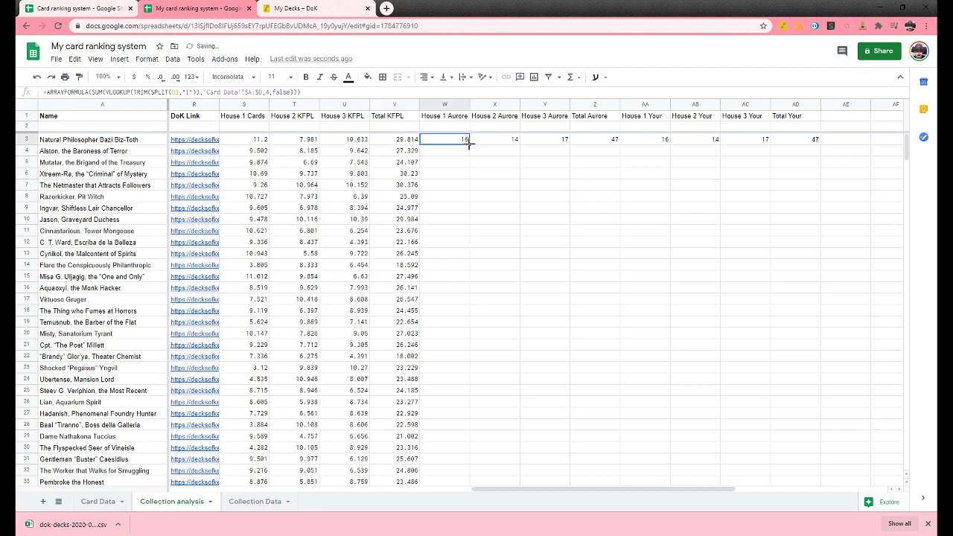
{"action": "double_click", "coordinate": [470, 146]}
{"action": "left_click", "coordinate": [512, 141]}
{"action": "double_click", "coordinate": [520, 146]}
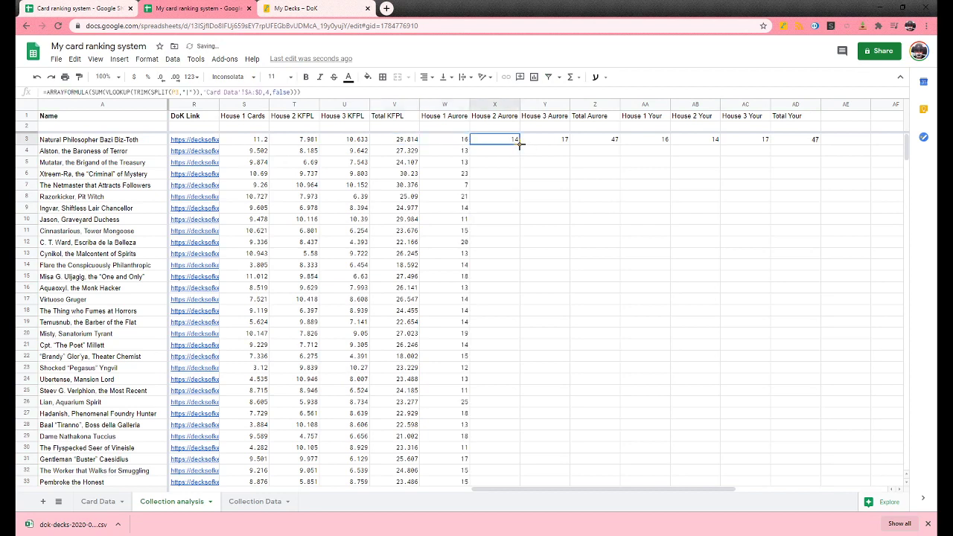
{"action": "left_click", "coordinate": [544, 144]}
{"action": "double_click", "coordinate": [569, 145]}
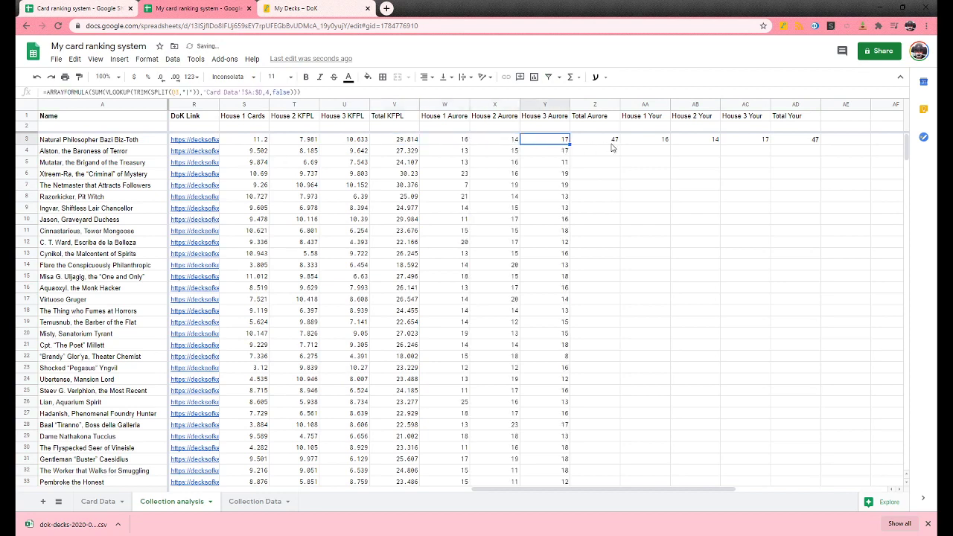
{"action": "left_click", "coordinate": [612, 143]}
{"action": "double_click", "coordinate": [620, 146]}
- Fill the House 1, House 2, House 3 and Total Your formulas from row 3 down all deck rows, and select column AD
{"action": "left_click", "coordinate": [667, 143]}
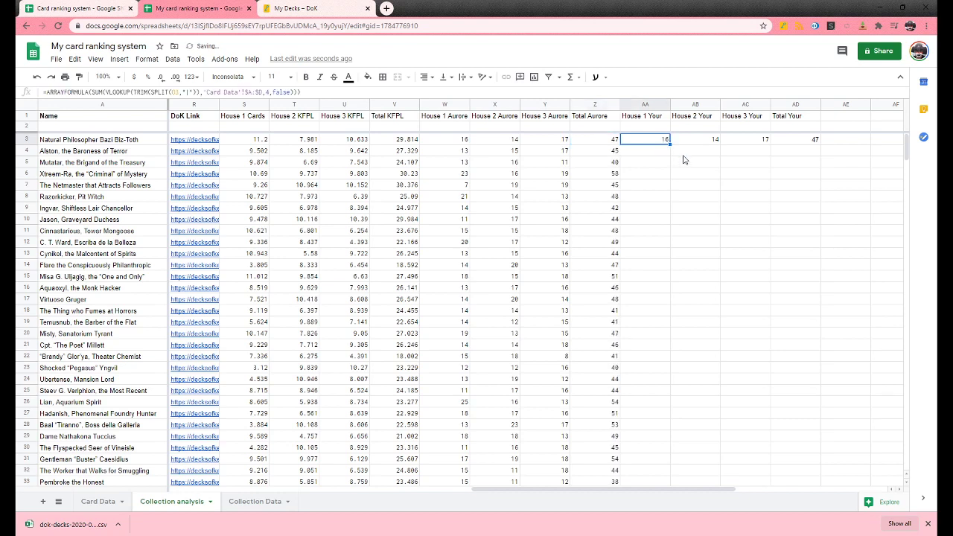
{"action": "double_click", "coordinate": [670, 145]}
{"action": "left_click", "coordinate": [699, 143]}
{"action": "double_click", "coordinate": [698, 143]}
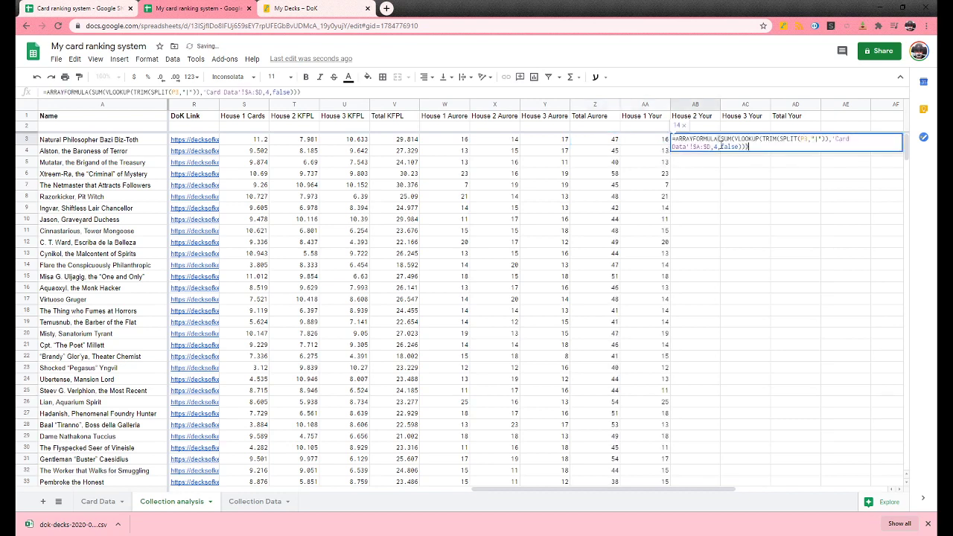
{"action": "left_click", "coordinate": [754, 197]}
{"action": "left_click", "coordinate": [713, 140]}
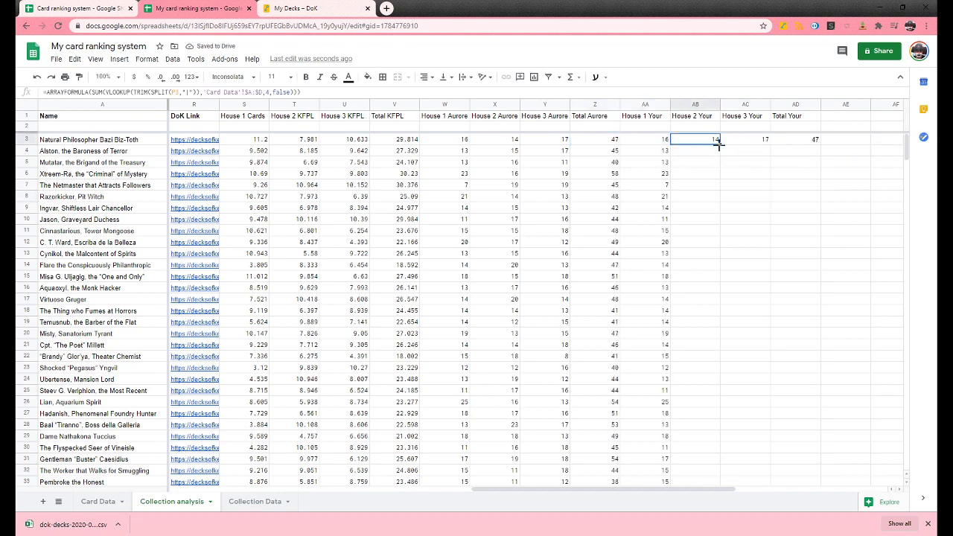
{"action": "double_click", "coordinate": [718, 145]}
{"action": "left_click", "coordinate": [767, 143]}
{"action": "double_click", "coordinate": [769, 145]}
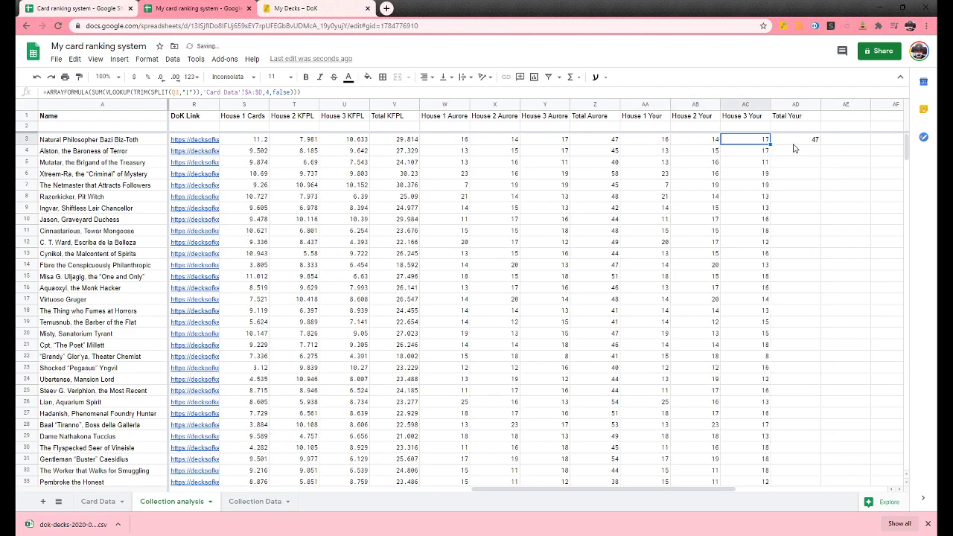
{"action": "left_click", "coordinate": [797, 143]}
{"action": "double_click", "coordinate": [820, 145]}
{"action": "left_click", "coordinate": [808, 108]}
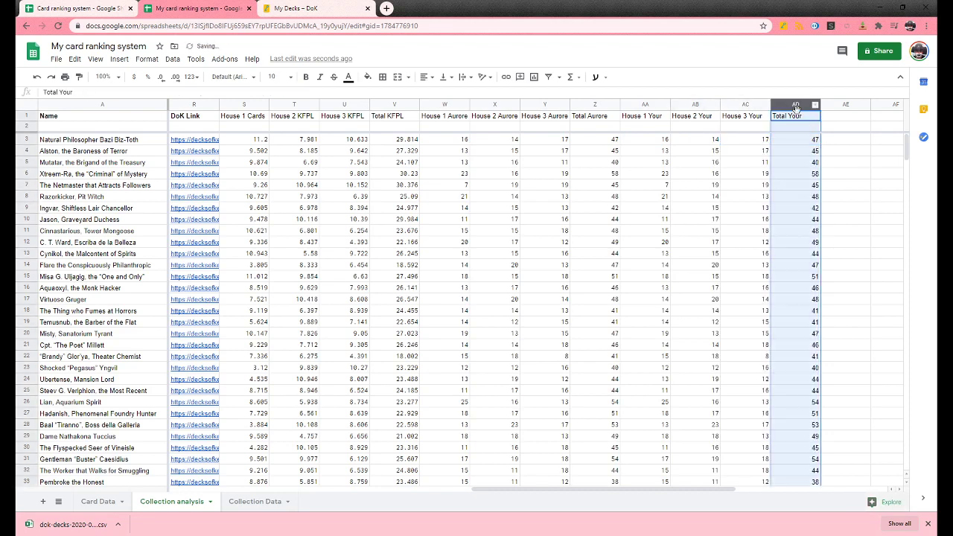
- Create a filter over columns A to AD of the Collection analysis sheet
{"action": "left_click_drag", "start_coordinate": [536, 489], "coordinate": [86, 482]}
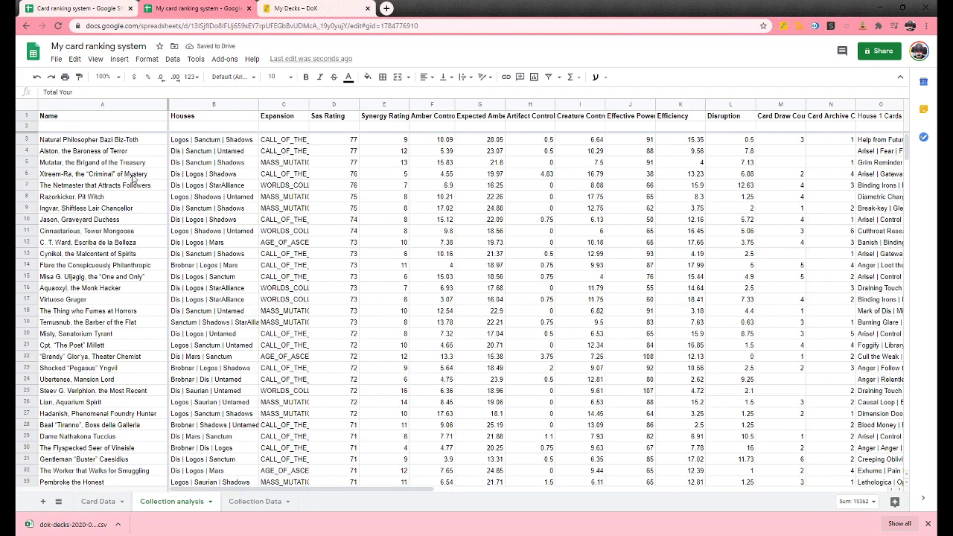
{"action": "left_click", "coordinate": [103, 105], "text": "shift"}
{"action": "left_click", "coordinate": [172, 59]}
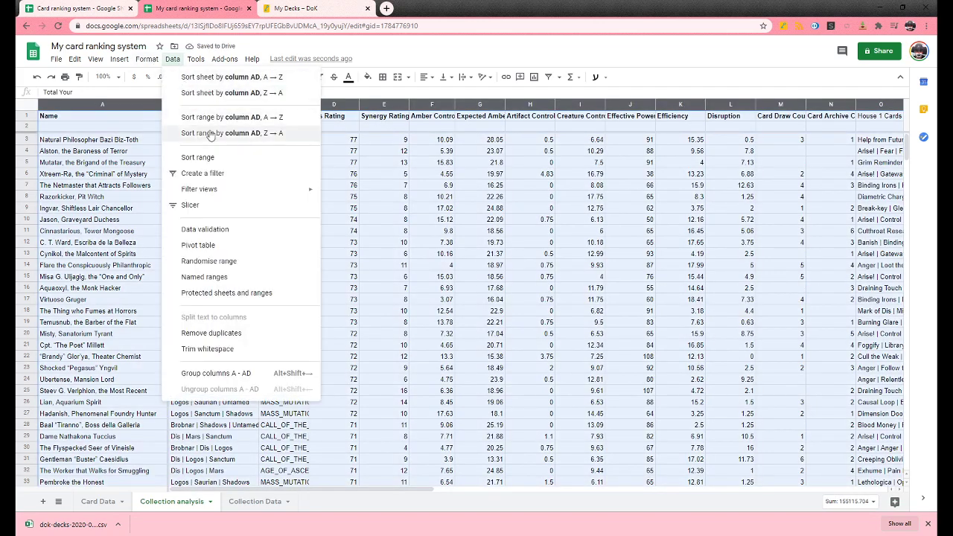
{"action": "left_click", "coordinate": [217, 174]}
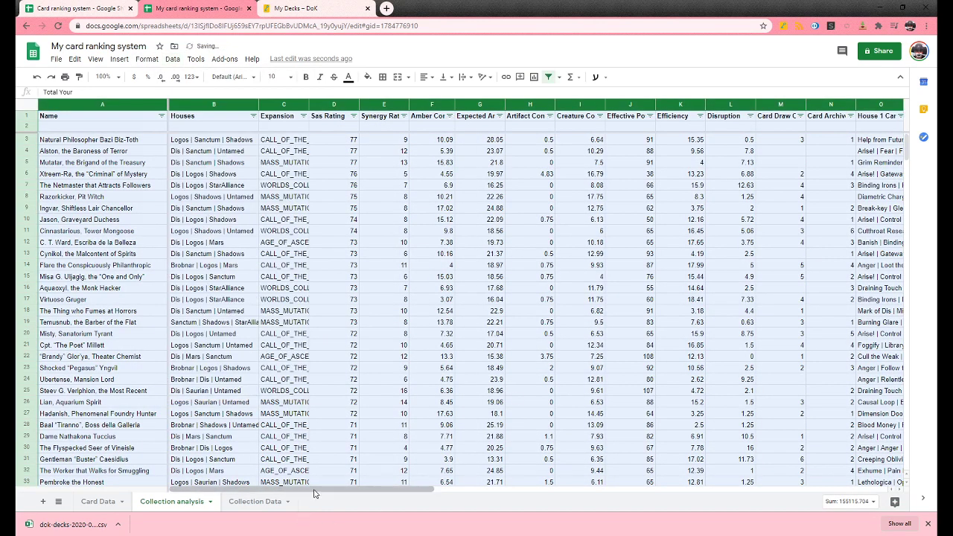
{"action": "left_click_drag", "start_coordinate": [313, 491], "coordinate": [563, 509]}
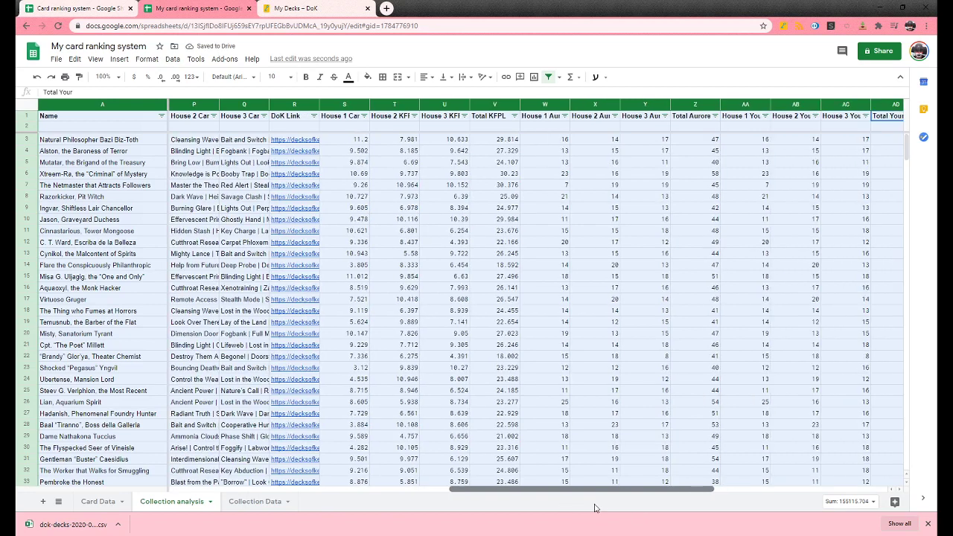
{"action": "left_click", "coordinate": [595, 242]}
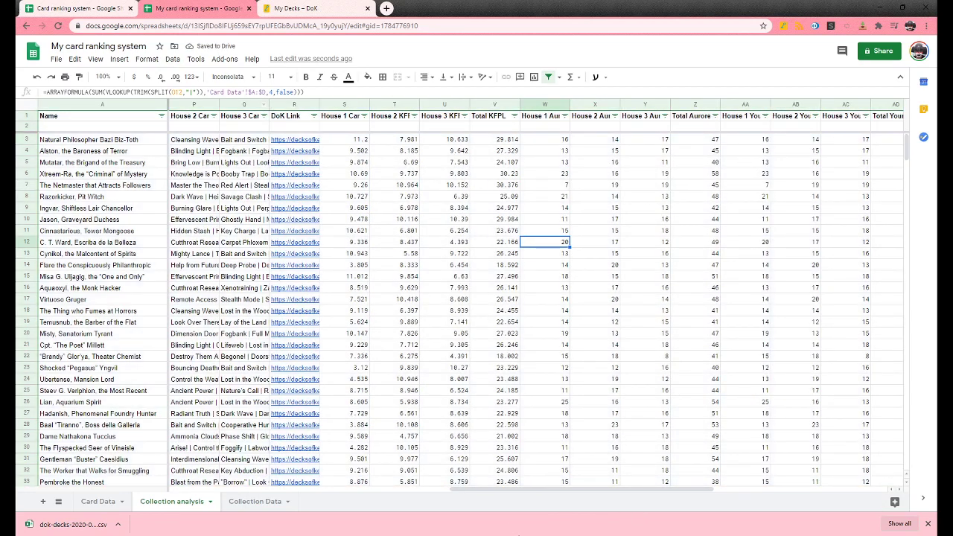
{"action": "left_click_drag", "start_coordinate": [544, 490], "coordinate": [578, 491]}
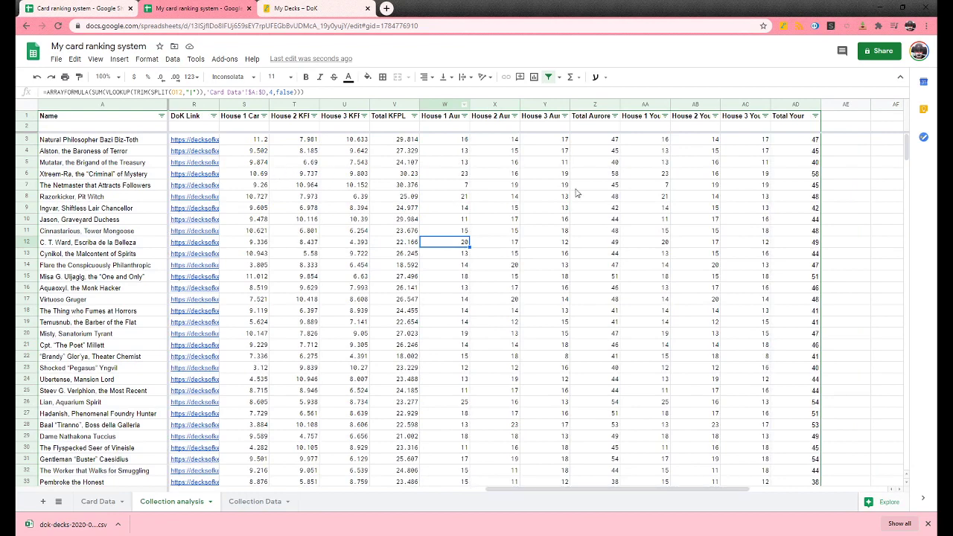
- Change the House 1 Your formula in row 3 to look up range 'Card Data'!$A:$E with column index 5
{"action": "left_click", "coordinate": [645, 113]}
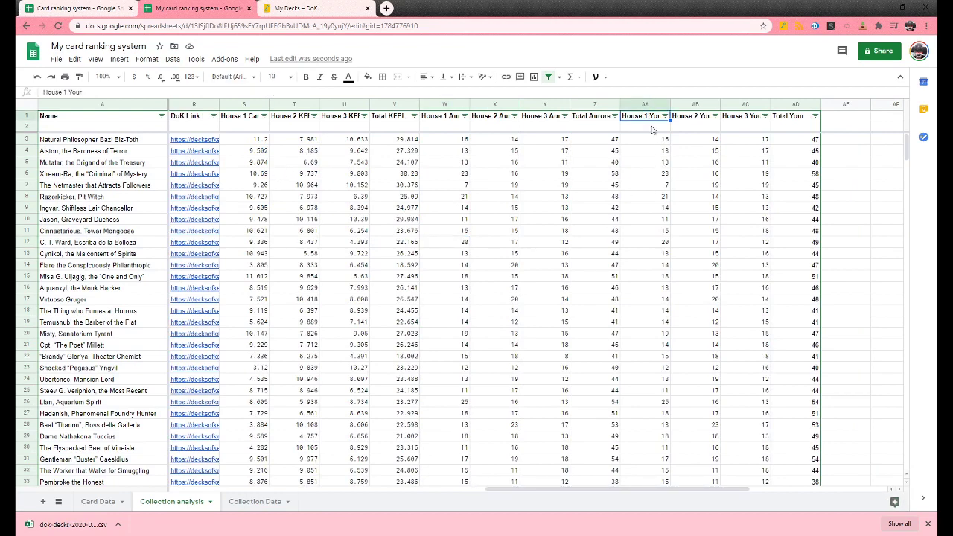
{"action": "left_click", "coordinate": [657, 129]}
{"action": "left_click", "coordinate": [659, 146]}
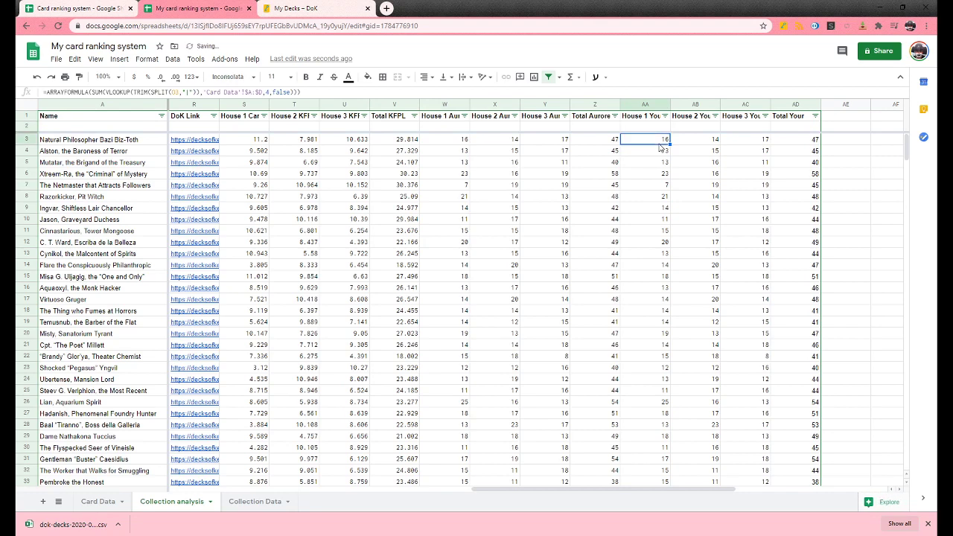
{"action": "left_click", "coordinate": [260, 92]}
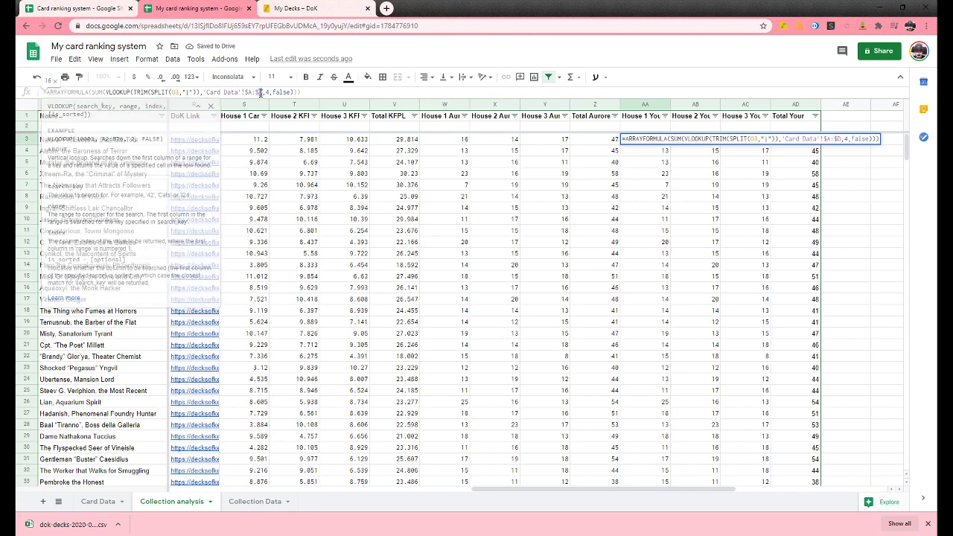
{"action": "key", "text": "BackSpace"}
{"action": "type", "text": "E"}
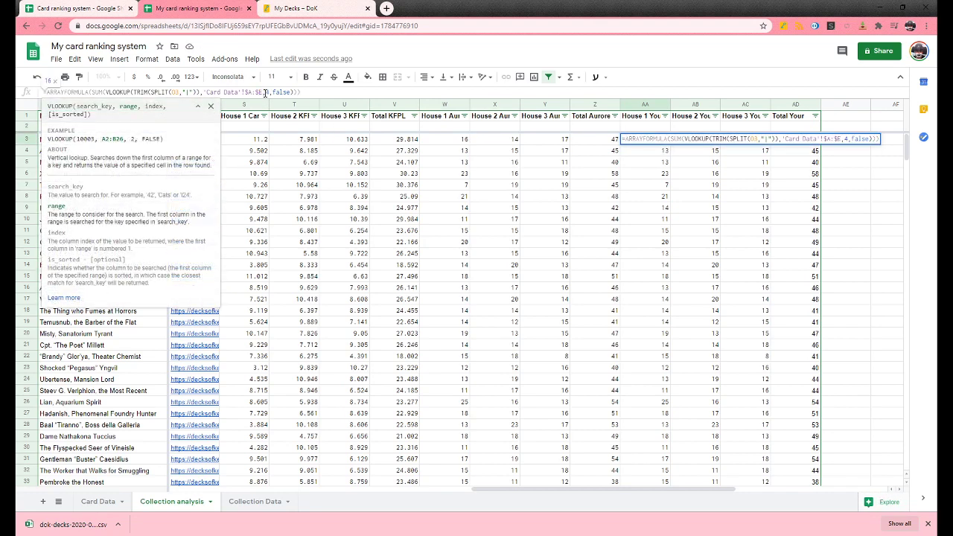
{"action": "key", "text": "Return"}
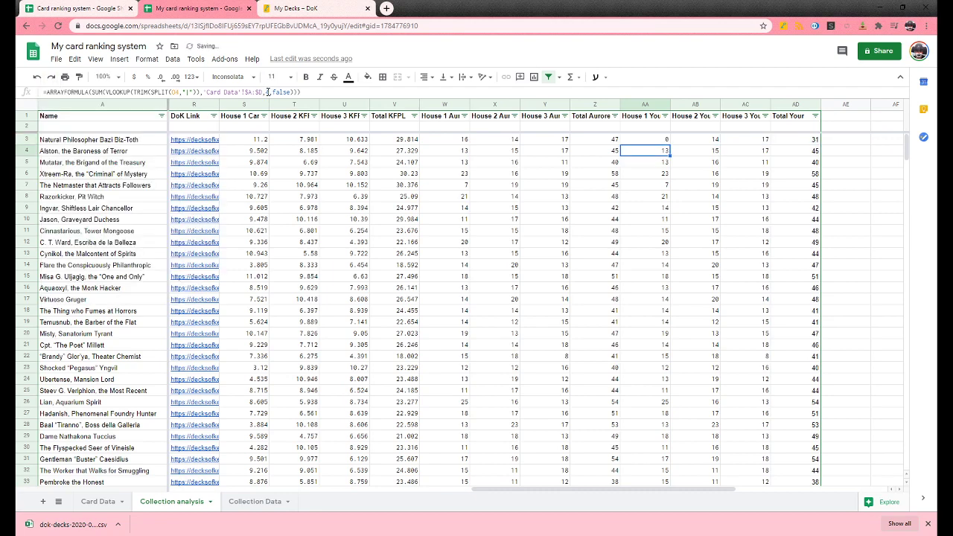
- Fill the row 3 House 1 Your formula across to House 3 Your, and down all deck rows to row 380
{"action": "left_click", "coordinate": [669, 143]}
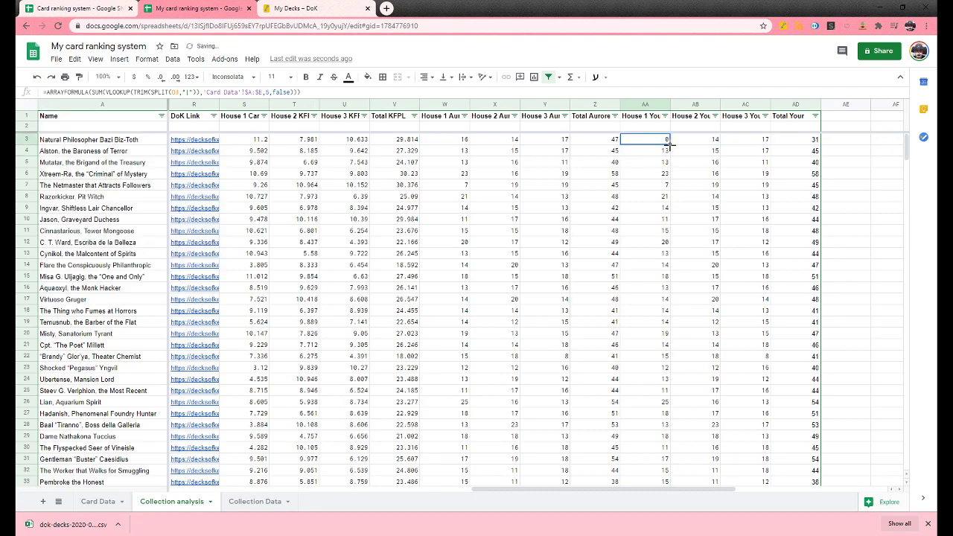
{"action": "left_click_drag", "start_coordinate": [669, 143], "coordinate": [767, 152]}
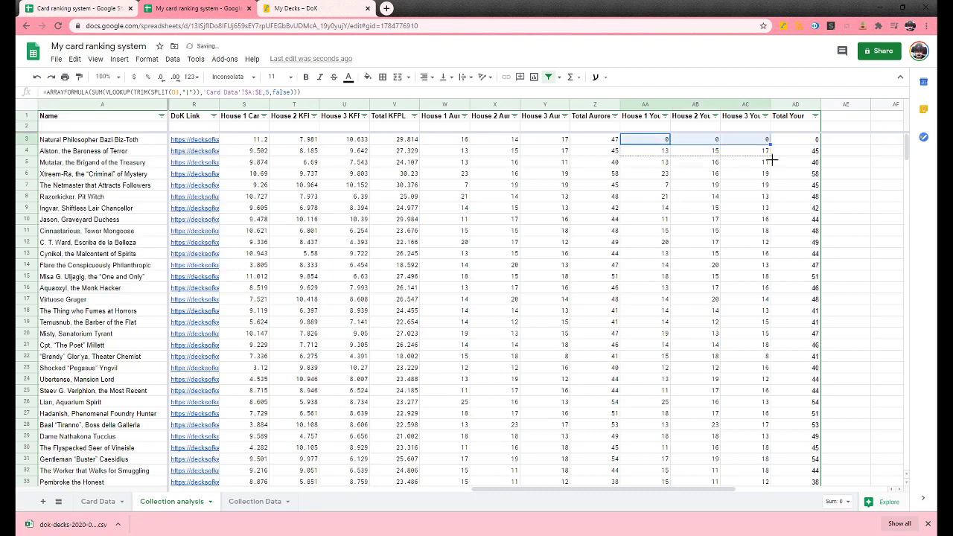
{"action": "scroll", "coordinate": [758, 429], "scroll_direction": "down", "scroll_amount": 15}
{"action": "scroll", "coordinate": [758, 428], "scroll_direction": "down", "scroll_amount": 20}
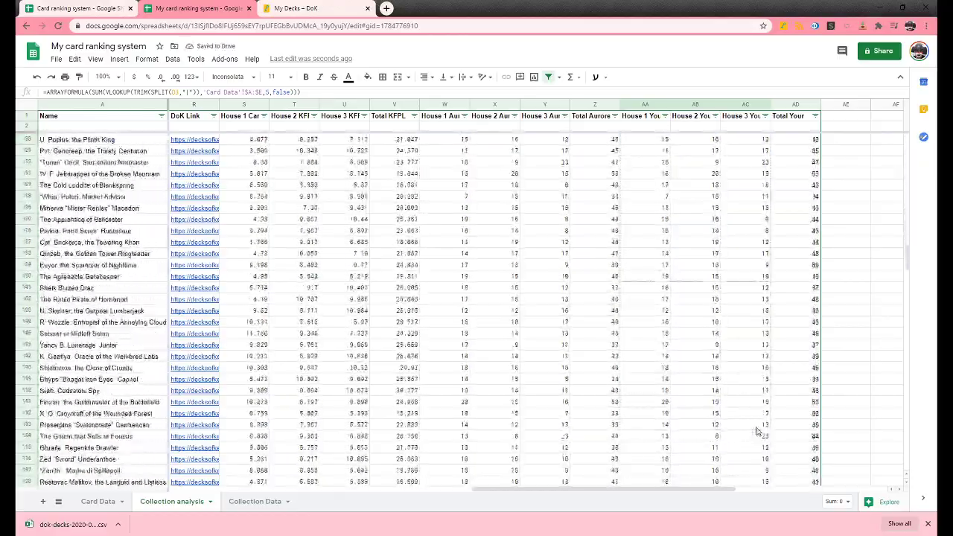
{"action": "scroll", "coordinate": [763, 427], "scroll_direction": "down", "scroll_amount": 20}
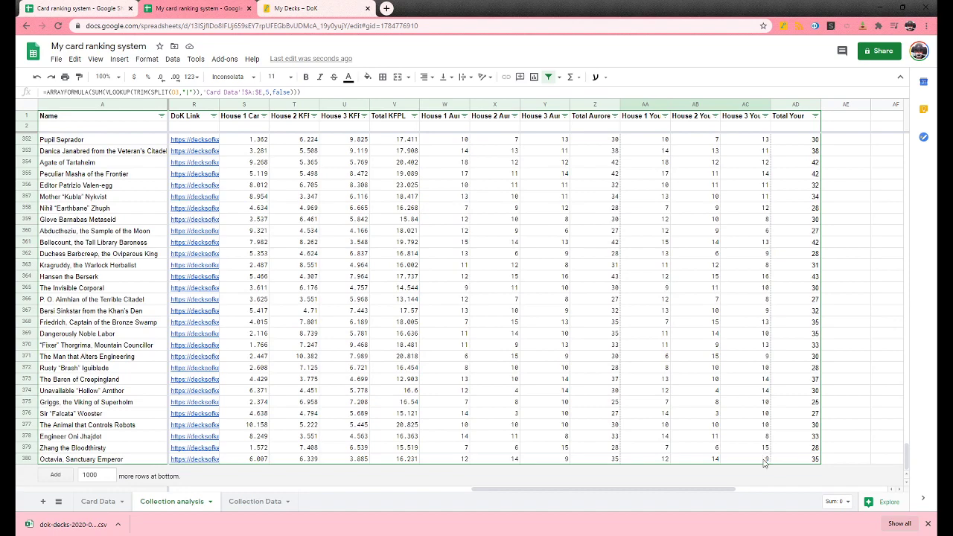
{"action": "left_click", "coordinate": [764, 459], "text": "shift"}
{"action": "key", "text": "Delete"}
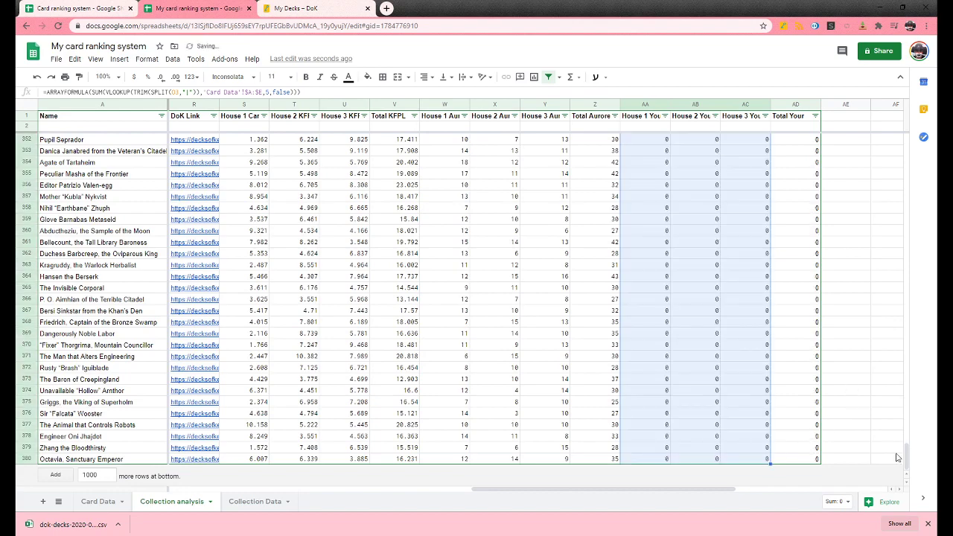
{"action": "left_click_drag", "start_coordinate": [897, 457], "coordinate": [904, 142]}
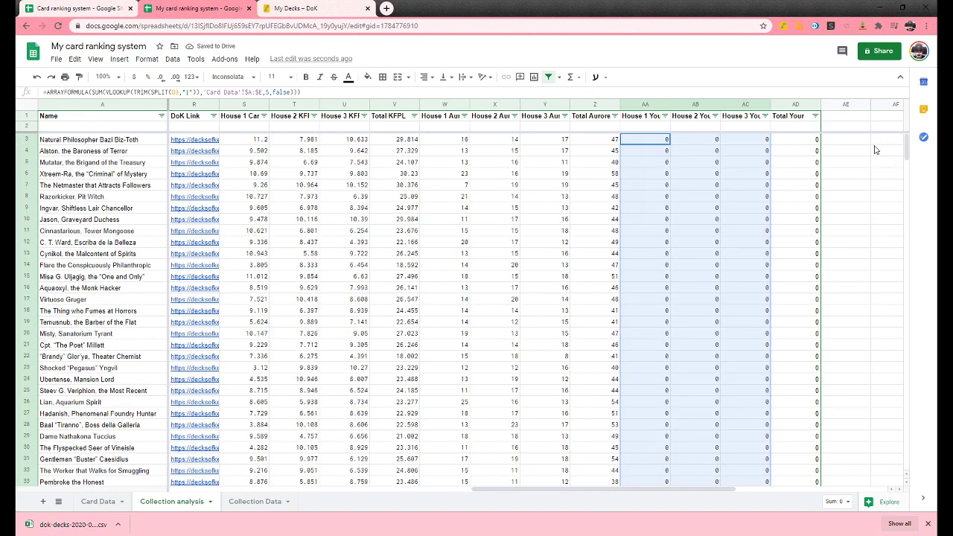
{"action": "left_click", "coordinate": [865, 165]}
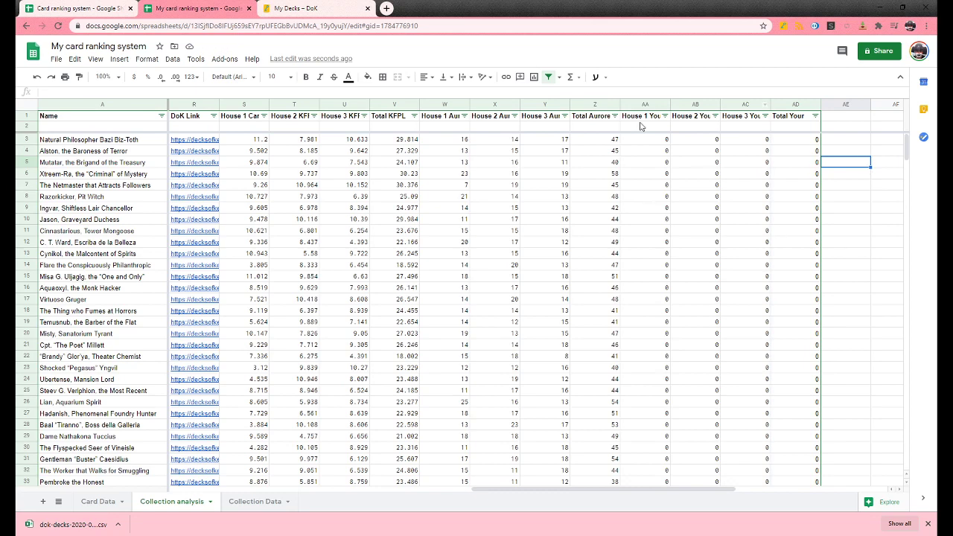
- Inspect the row 3 lookup formulas under House 1 Your and House 1 Cards, and open the Card Data sheet
{"action": "left_click", "coordinate": [663, 141]}
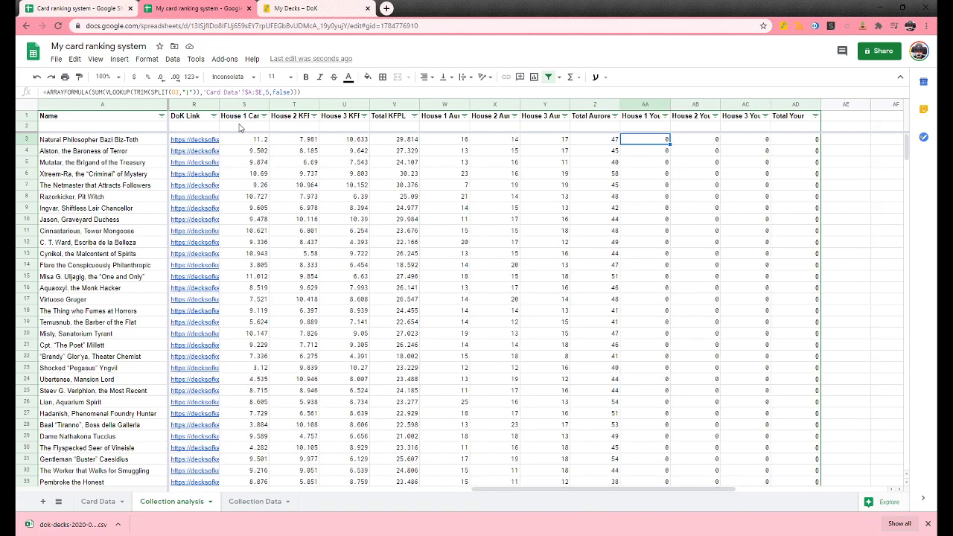
{"action": "left_click", "coordinate": [293, 151]}
{"action": "left_click", "coordinate": [261, 142]}
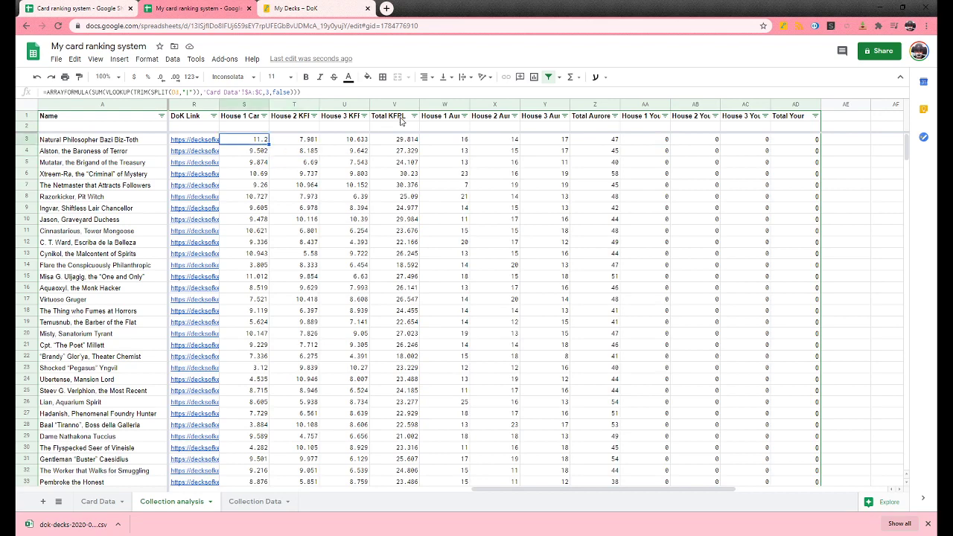
{"action": "left_click", "coordinate": [262, 503]}
{"action": "left_click", "coordinate": [99, 502]}
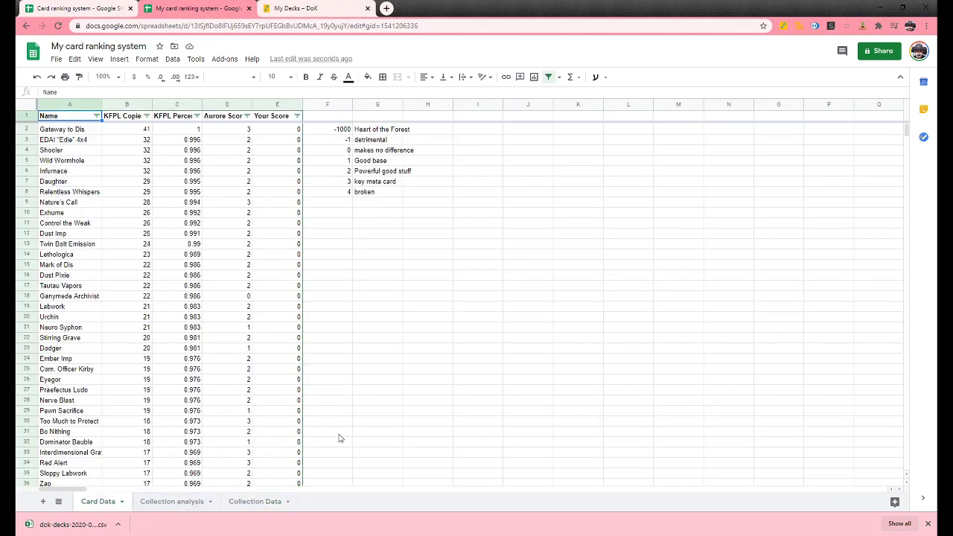
- Examine the card names and their KFPL copy counts in the first rows of Card Data
{"action": "left_click", "coordinate": [380, 267]}
{"action": "left_click", "coordinate": [124, 133]}
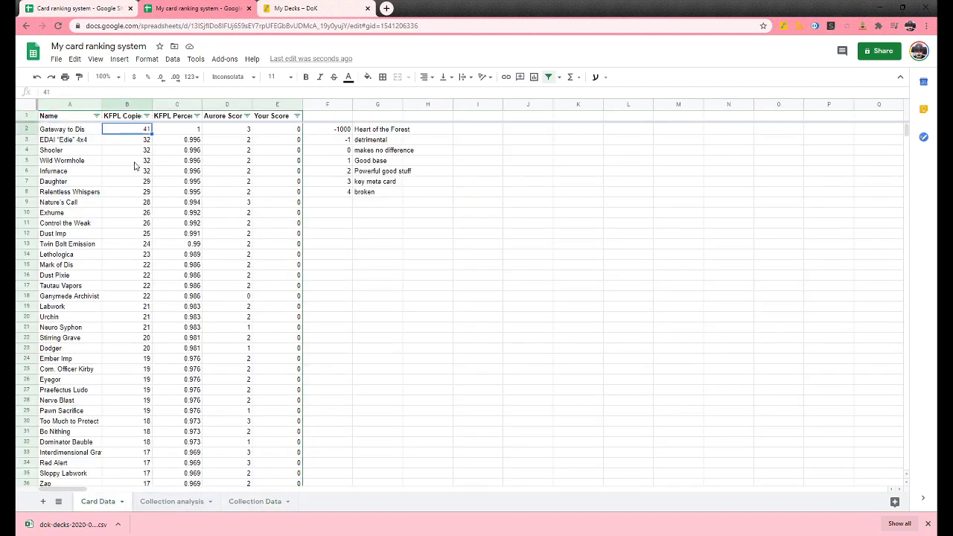
{"action": "left_click", "coordinate": [138, 163]}
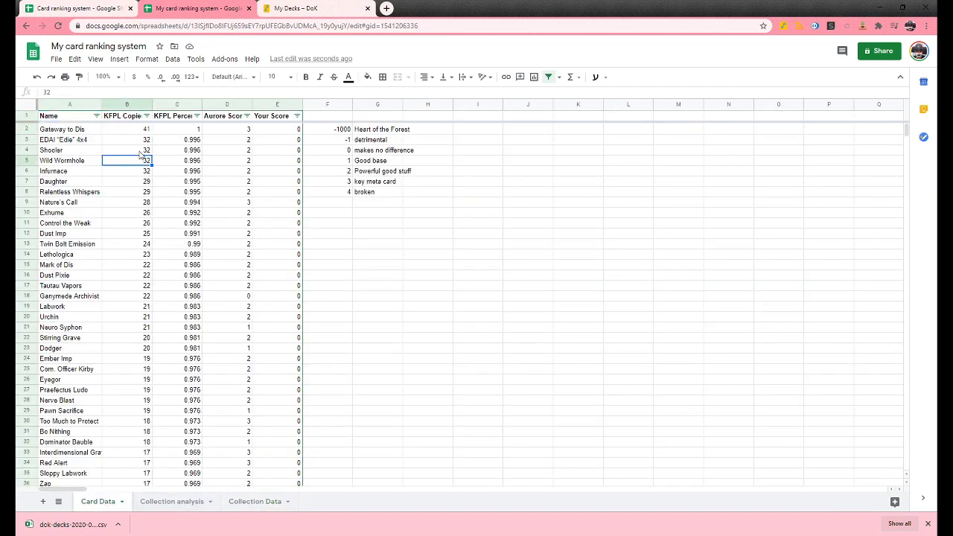
{"action": "key", "text": "Up"}
{"action": "key", "text": "Up"}
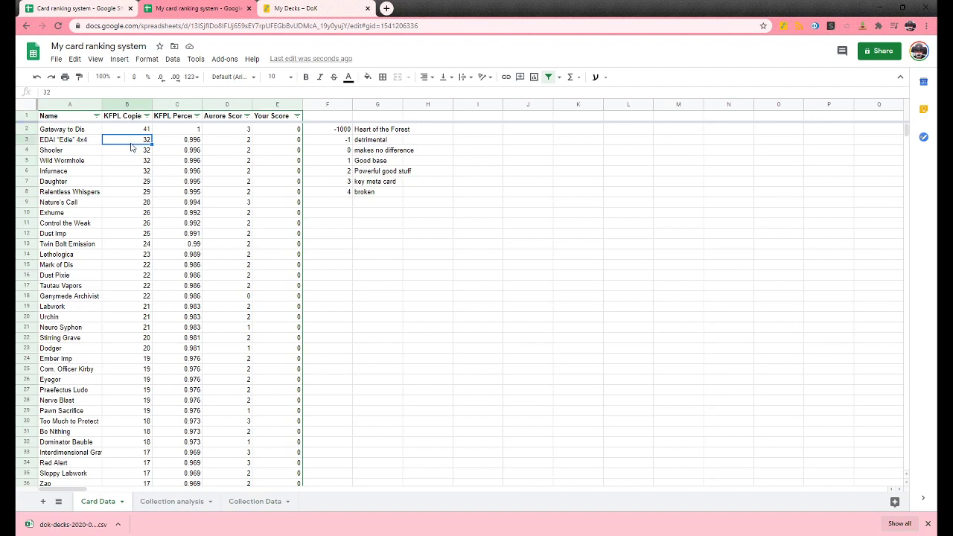
{"action": "left_click", "coordinate": [72, 131]}
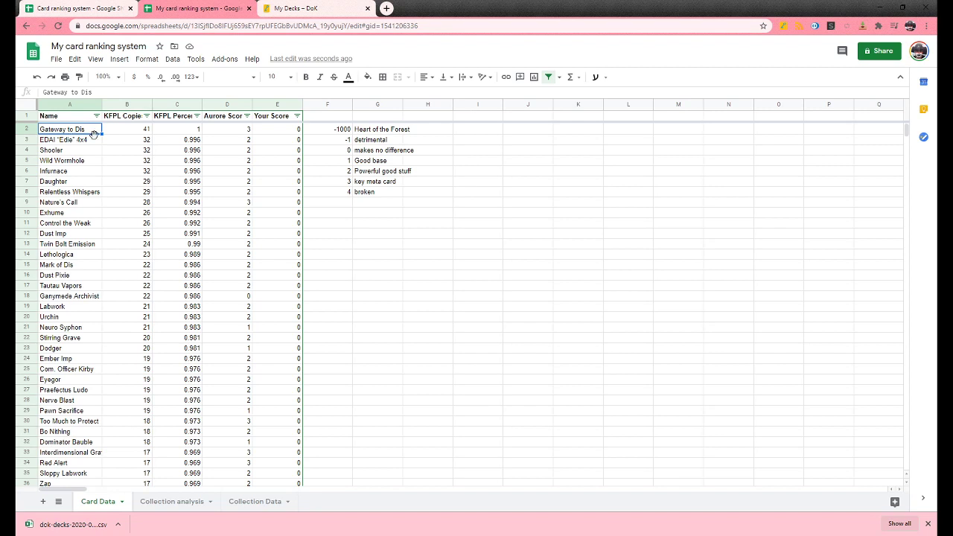
{"action": "left_click", "coordinate": [136, 134]}
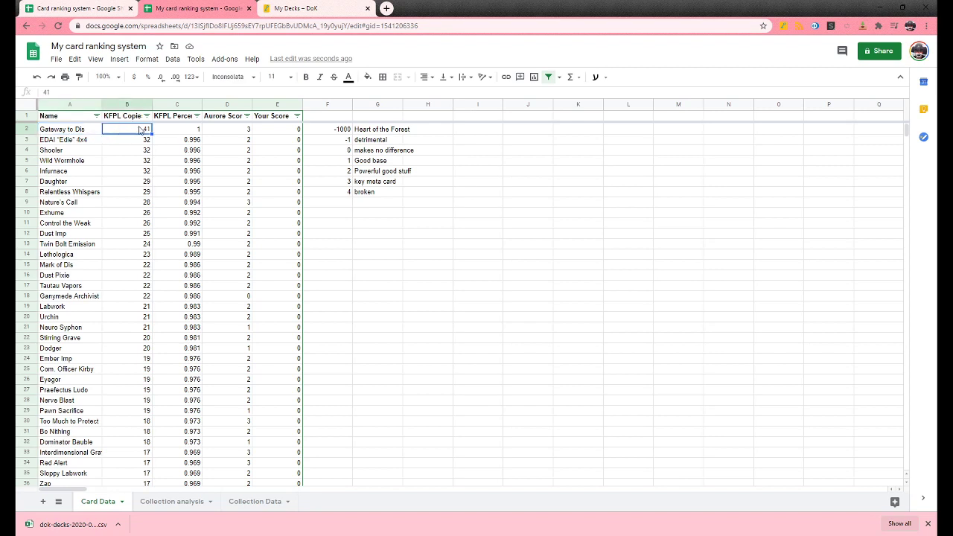
- Examine the KFPL percentile formulas in Card Data and review the percentile values through the last card row
{"action": "left_click", "coordinate": [184, 132]}
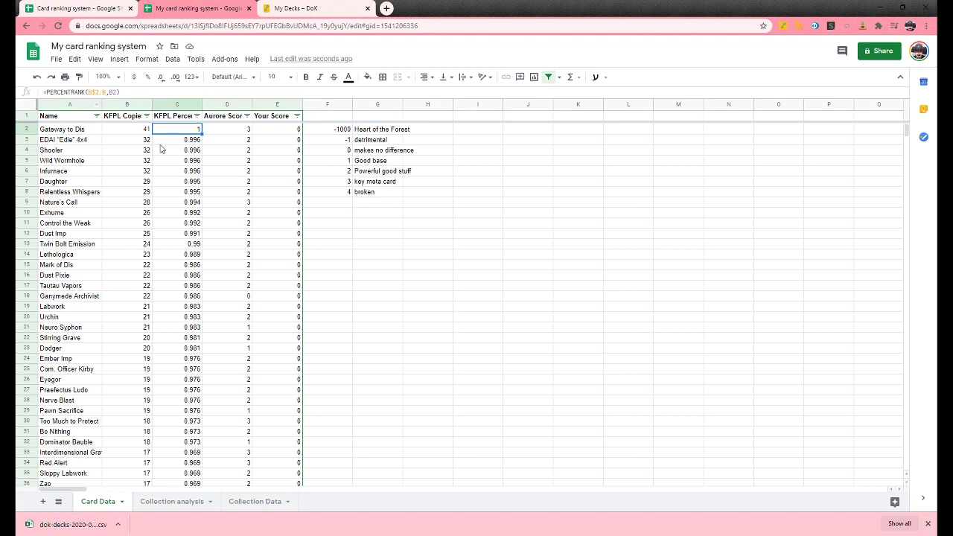
{"action": "left_click", "coordinate": [180, 142]}
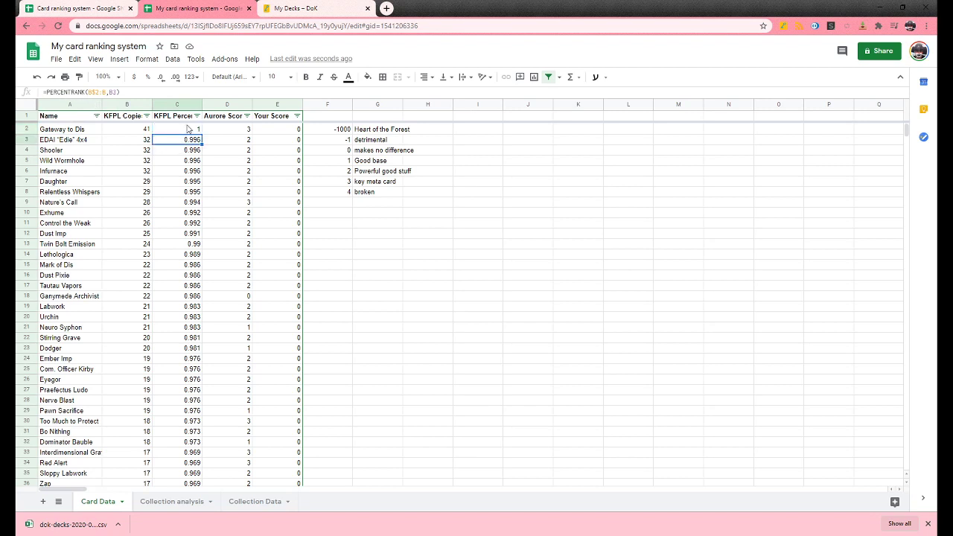
{"action": "left_click_drag", "start_coordinate": [187, 120], "coordinate": [187, 125]}
{"action": "left_click", "coordinate": [187, 132]}
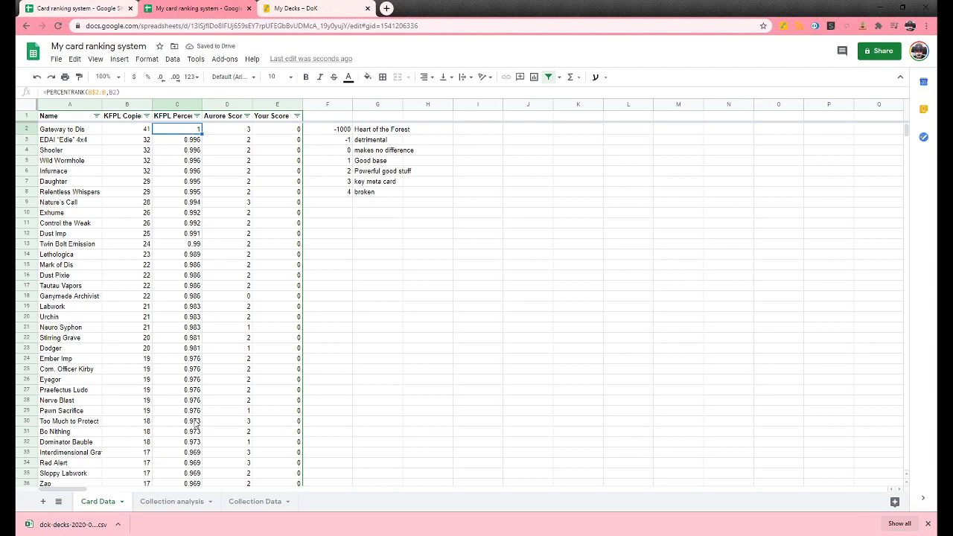
{"action": "scroll", "coordinate": [209, 328], "scroll_direction": "down", "scroll_amount": 20}
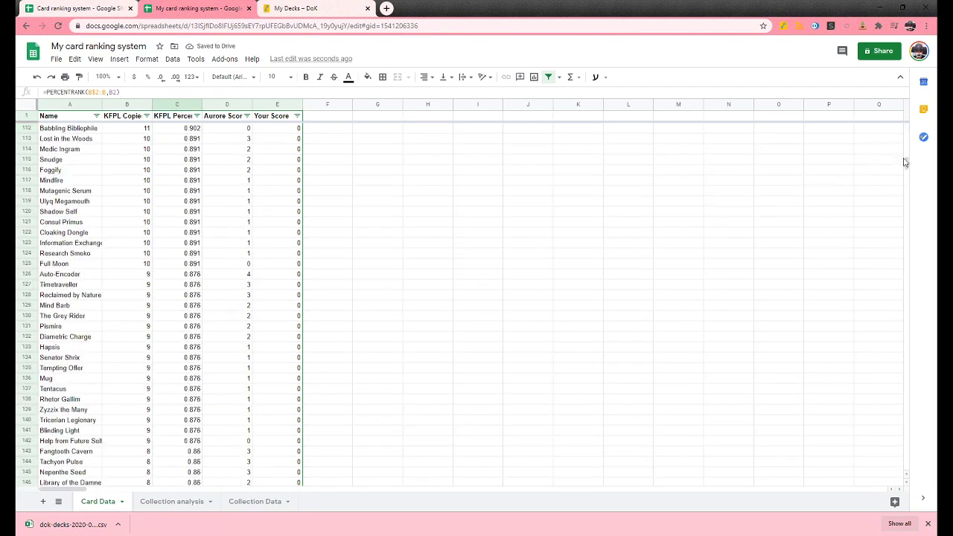
{"action": "left_click_drag", "start_coordinate": [904, 159], "coordinate": [895, 518]}
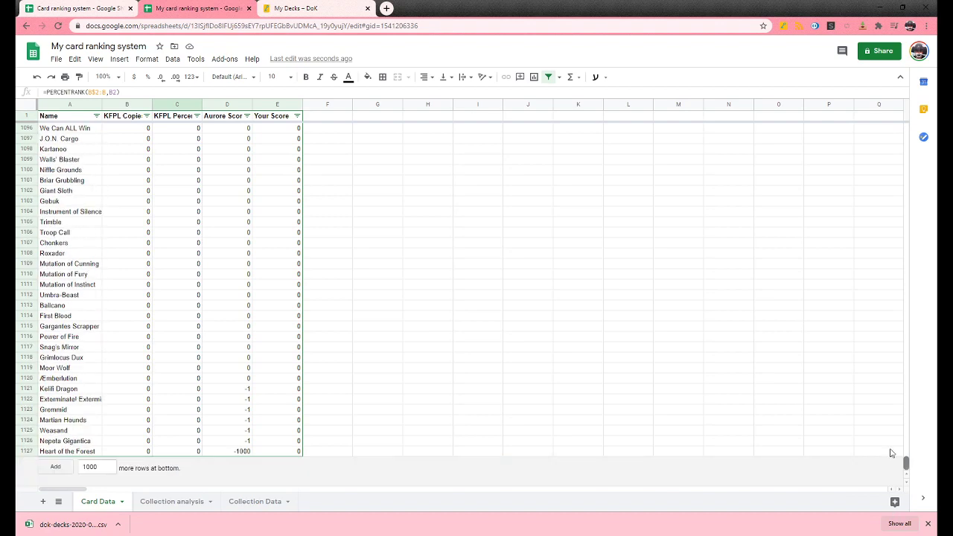
{"action": "left_click_drag", "start_coordinate": [890, 452], "coordinate": [897, 131]}
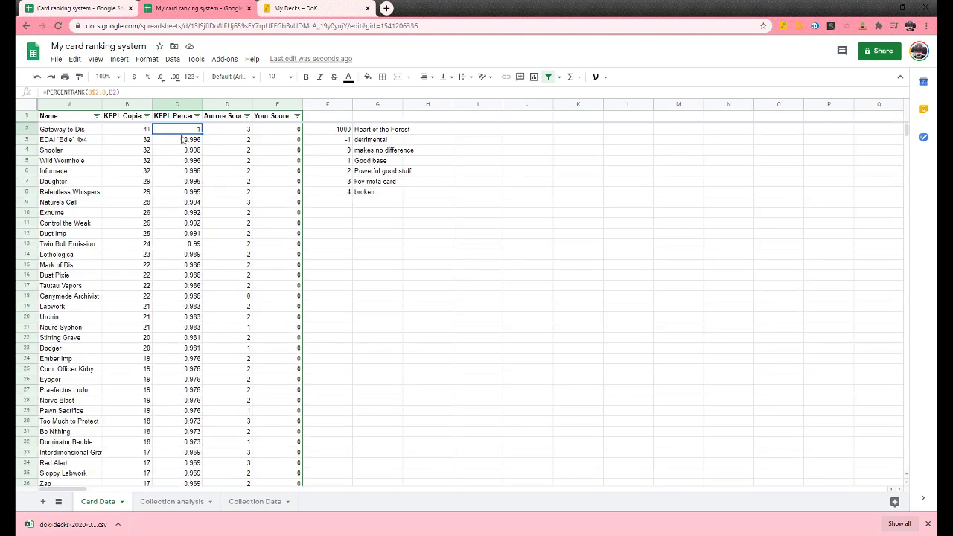
- Sort the Card Data list by Aurore Score in descending order (Z → A)
{"action": "left_click", "coordinate": [242, 134]}
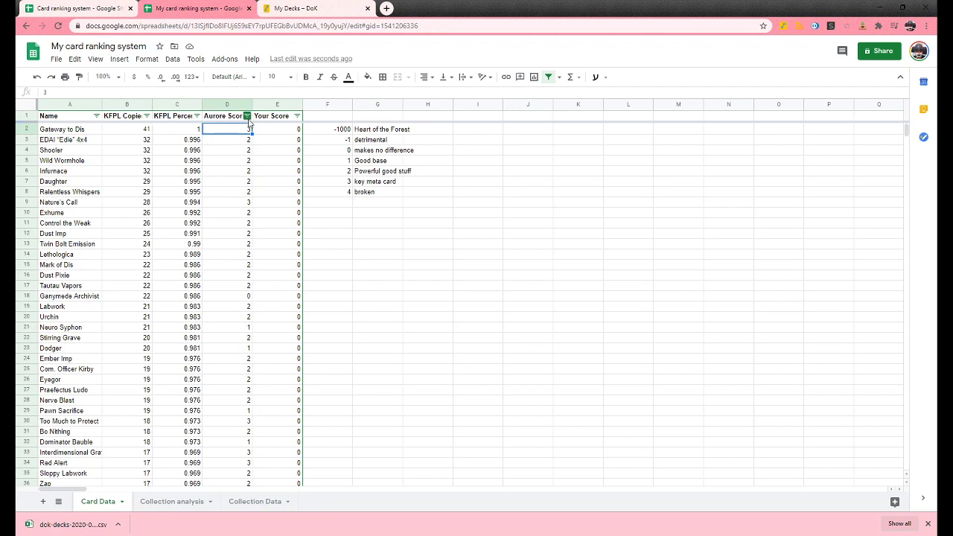
{"action": "left_click", "coordinate": [247, 118]}
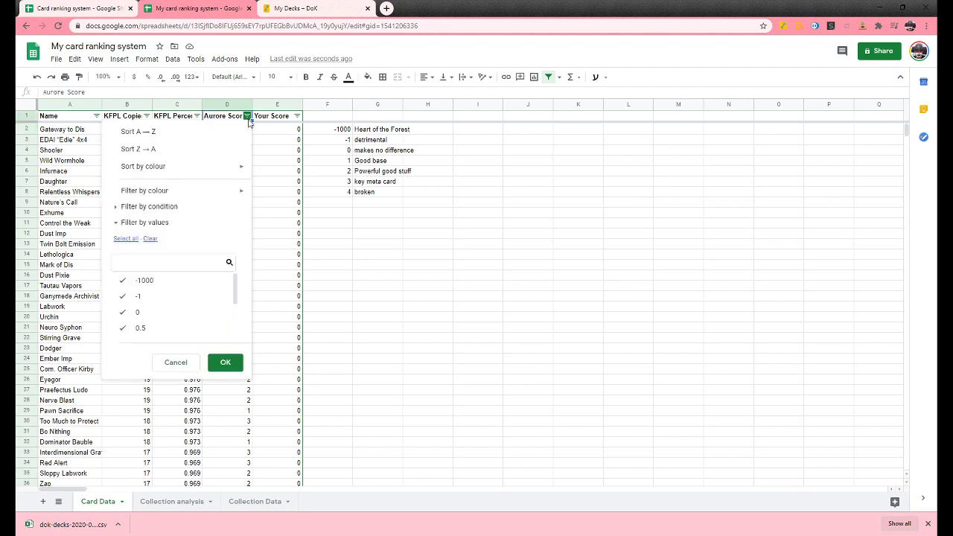
{"action": "left_click", "coordinate": [205, 147]}
{"action": "left_click", "coordinate": [421, 259]}
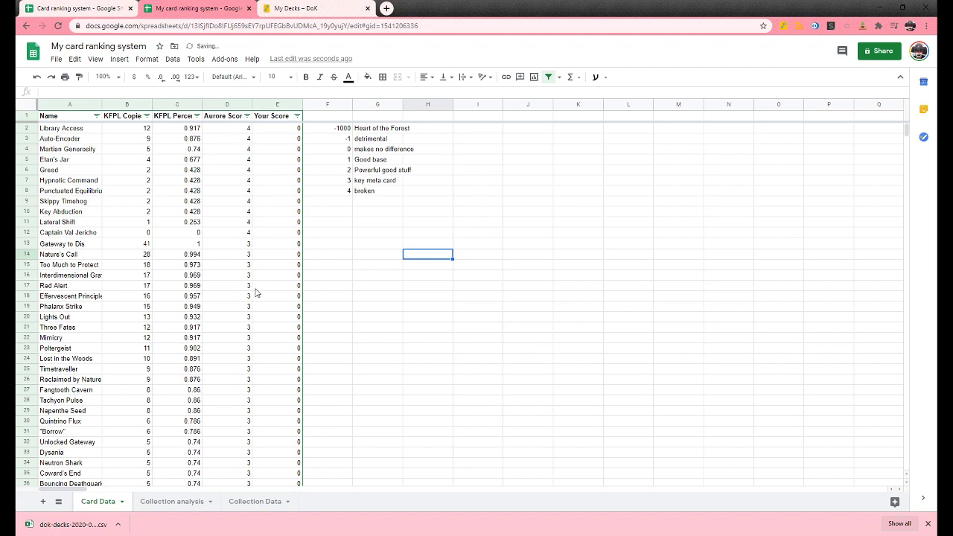
- Review the rating scale legend beside the card list, from -1000 (Heart of the Forest) through -1 (detrimental) to 0 (makes no difference)
{"action": "left_click_drag", "start_coordinate": [343, 128], "coordinate": [447, 224]}
{"action": "left_click", "coordinate": [510, 245]}
{"action": "left_click", "coordinate": [342, 130]}
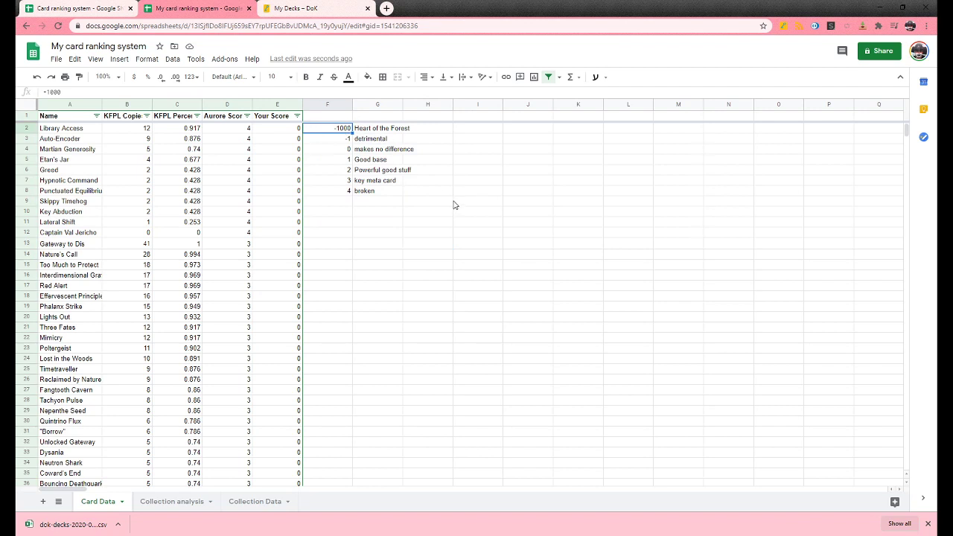
{"action": "left_click", "coordinate": [346, 140]}
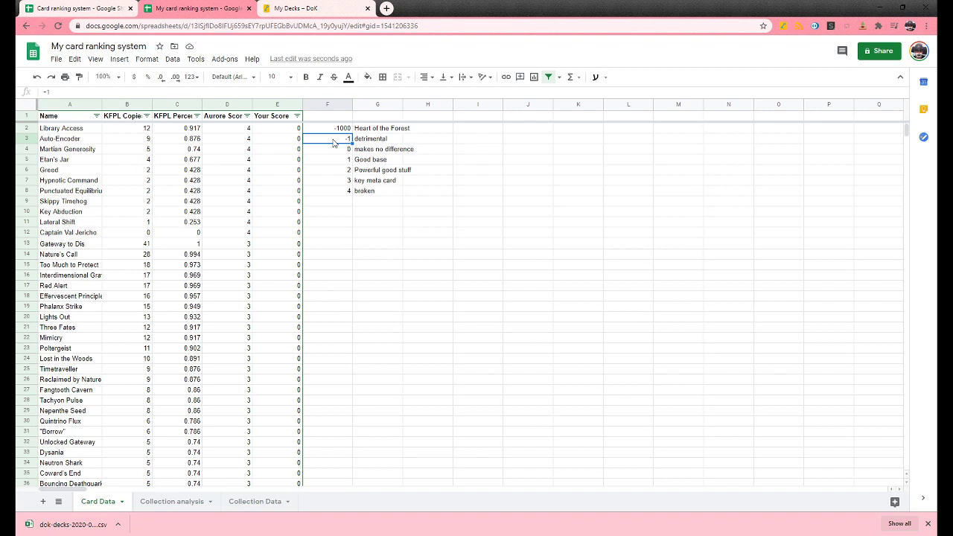
{"action": "key", "text": "Down"}
- Examine the legend's rating 1 and example cards with Aurore Score 1, such as Nocturnal Maneuver, Yurk and Cloaking Dongle
{"action": "left_click", "coordinate": [332, 161]}
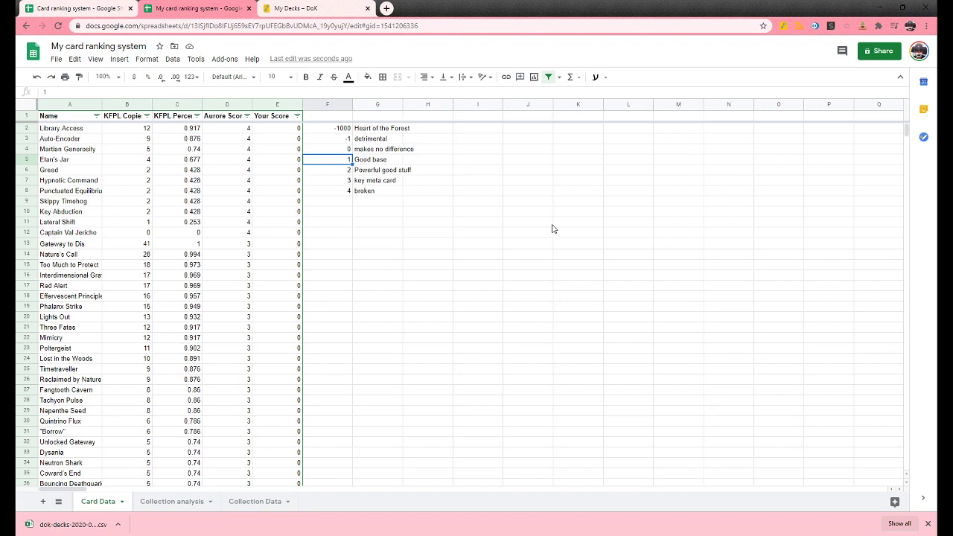
{"action": "scroll", "coordinate": [266, 287], "scroll_direction": "down", "scroll_amount": 12}
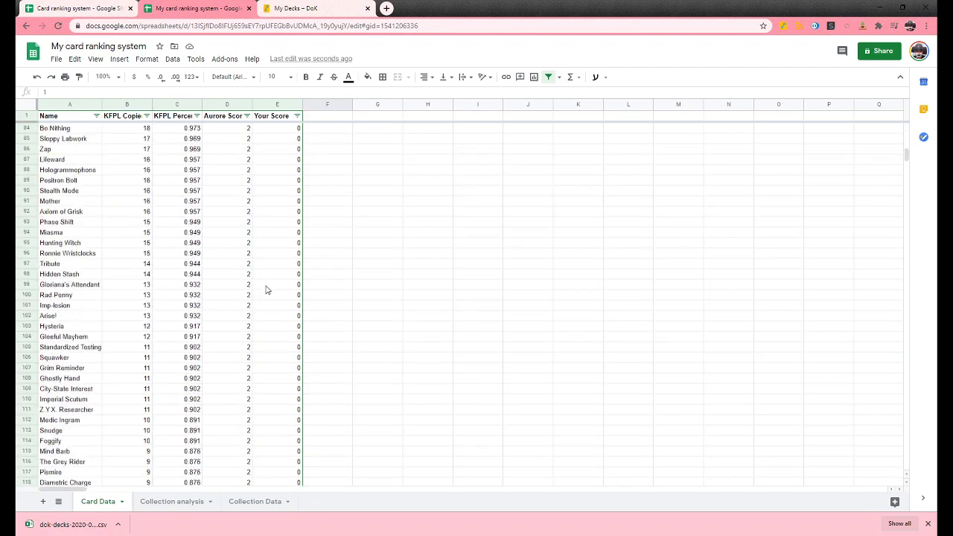
{"action": "scroll", "coordinate": [267, 290], "scroll_direction": "down", "scroll_amount": 20}
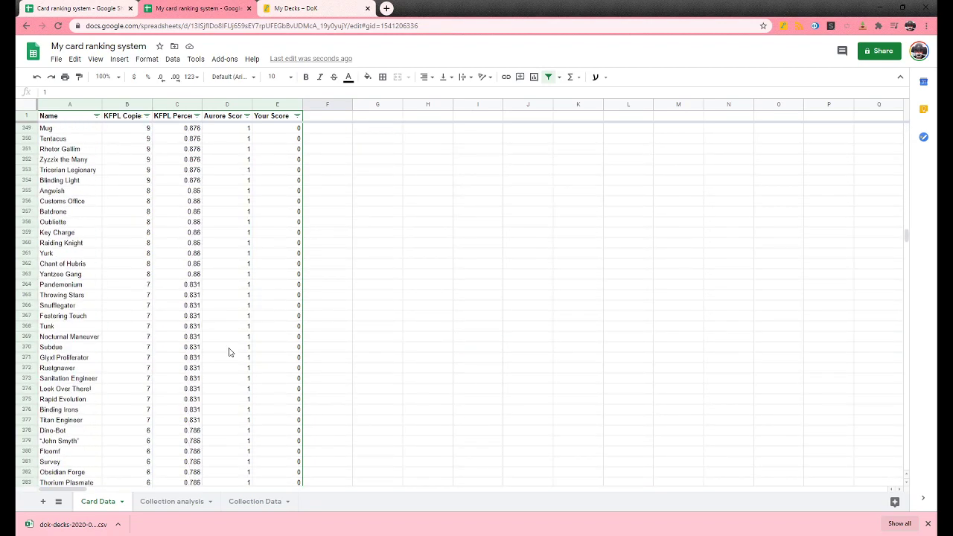
{"action": "left_click", "coordinate": [82, 339]}
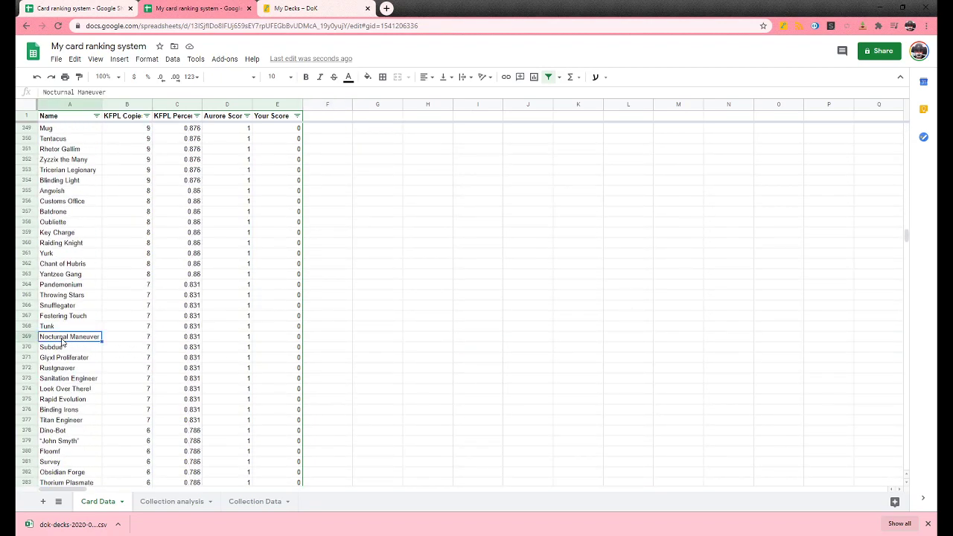
{"action": "left_click", "coordinate": [71, 276]}
{"action": "left_click", "coordinate": [56, 254]}
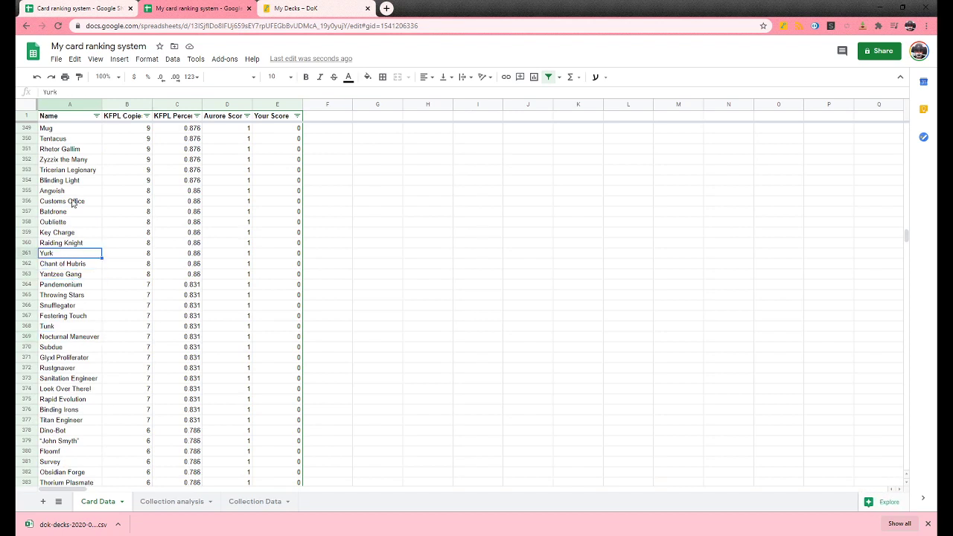
{"action": "scroll", "coordinate": [93, 298], "scroll_direction": "up", "scroll_amount": 2}
{"action": "scroll", "coordinate": [88, 253], "scroll_direction": "up", "scroll_amount": 2}
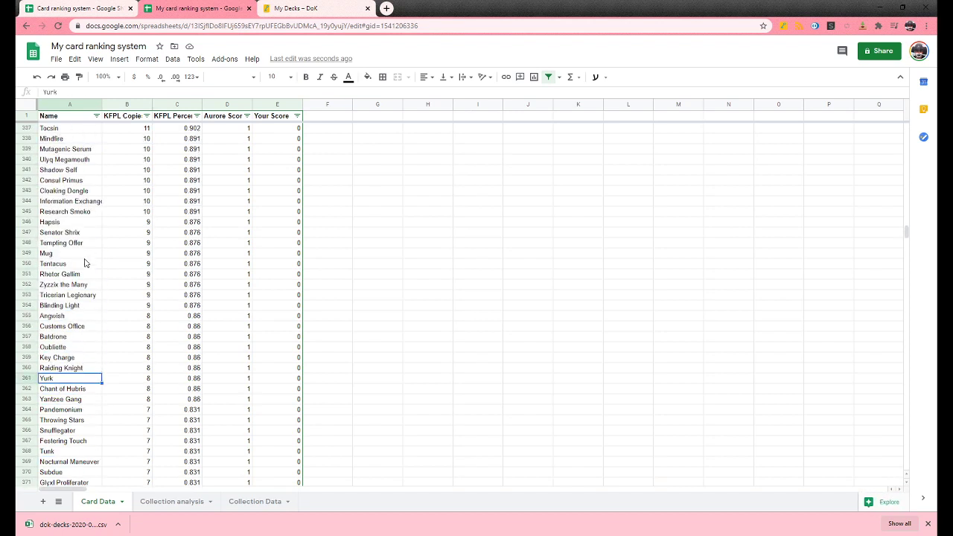
{"action": "left_click", "coordinate": [84, 257]}
{"action": "left_click", "coordinate": [82, 225]}
{"action": "left_click", "coordinate": [81, 193]}
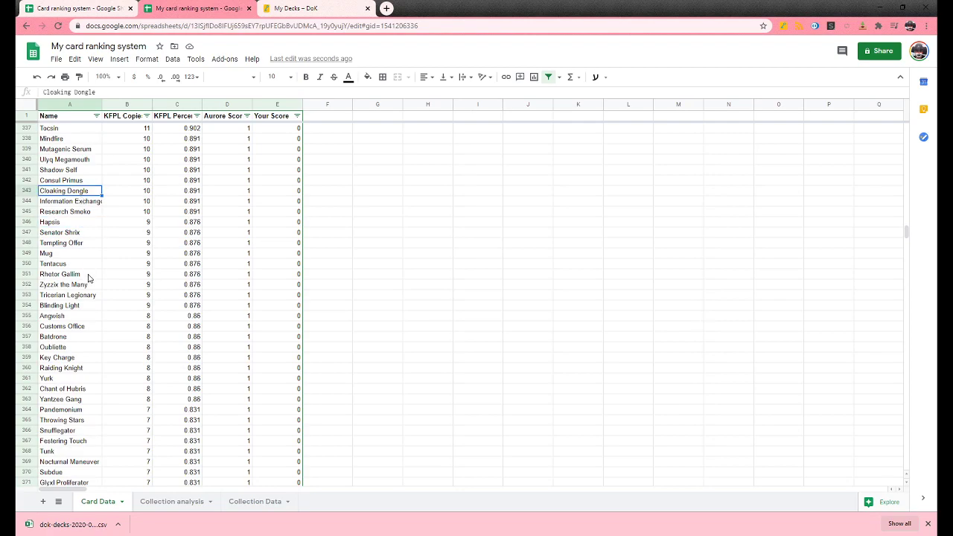
{"action": "scroll", "coordinate": [90, 286], "scroll_direction": "up", "scroll_amount": 20}
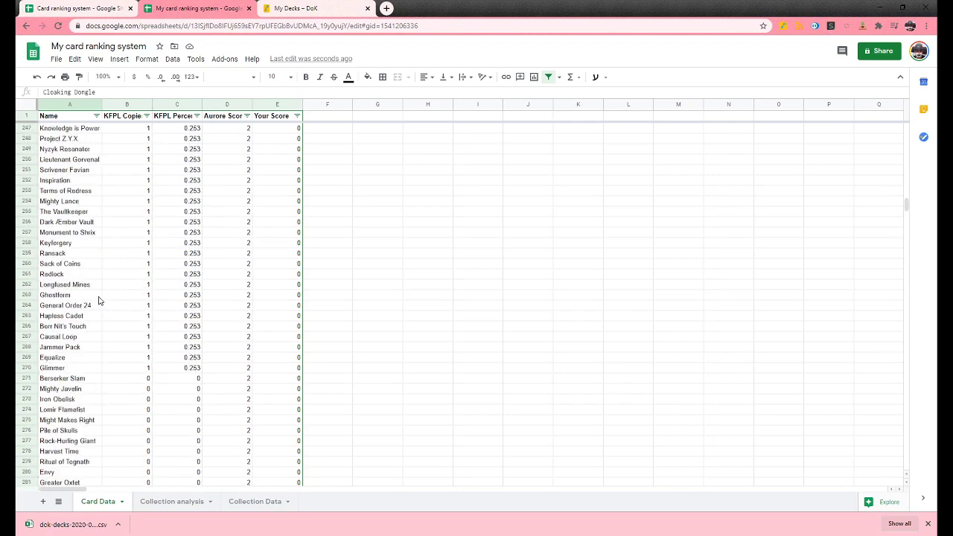
{"action": "scroll", "coordinate": [99, 301], "scroll_direction": "up", "scroll_amount": 20}
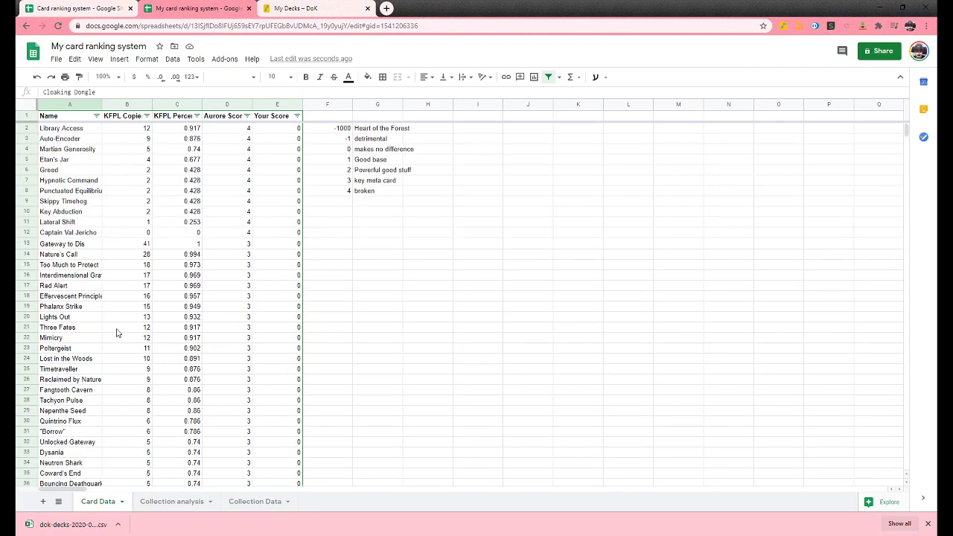
- Compare the Good base and Powerful good stuff ratings, and examine cards with Aurore Score 2, such as Helper Bot and E'e on the Fringes
{"action": "left_click", "coordinate": [355, 158]}
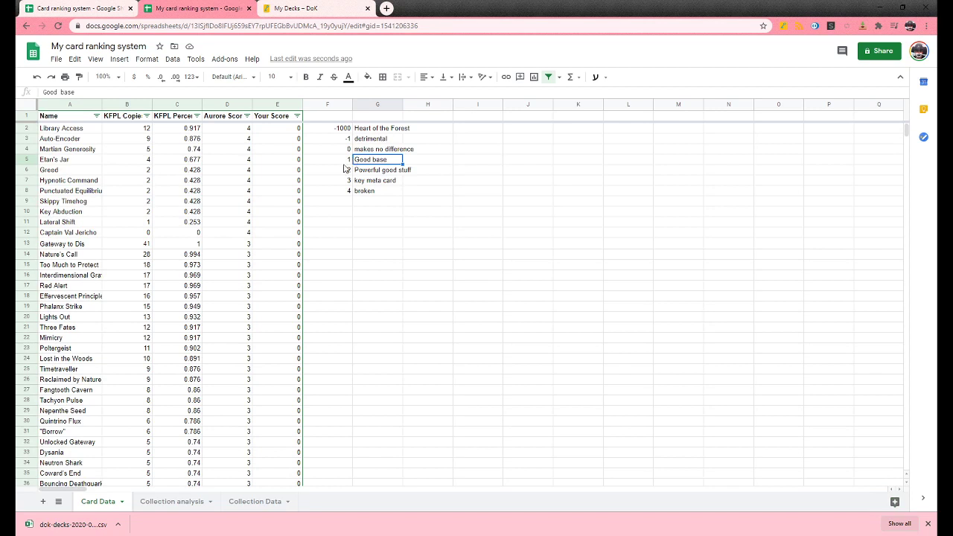
{"action": "left_click", "coordinate": [362, 172]}
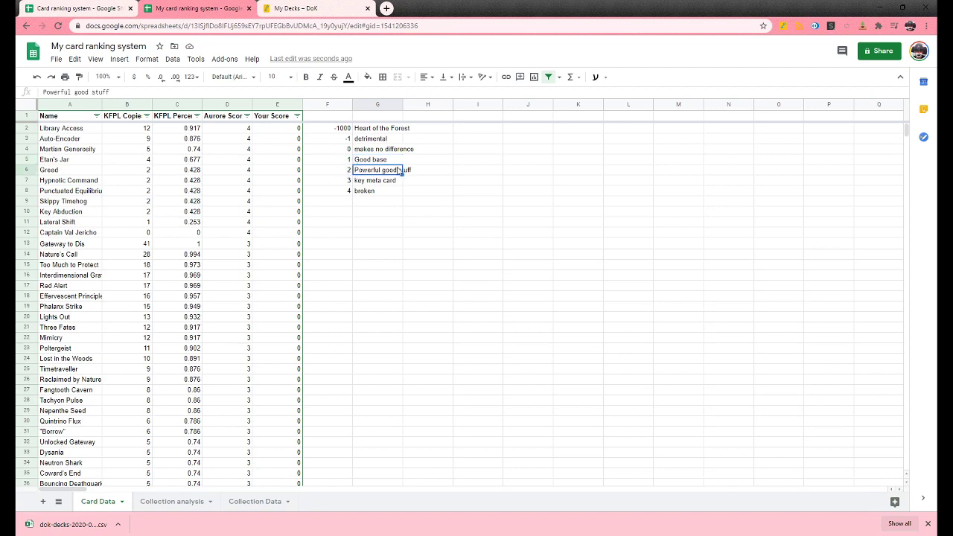
{"action": "left_click", "coordinate": [341, 172]}
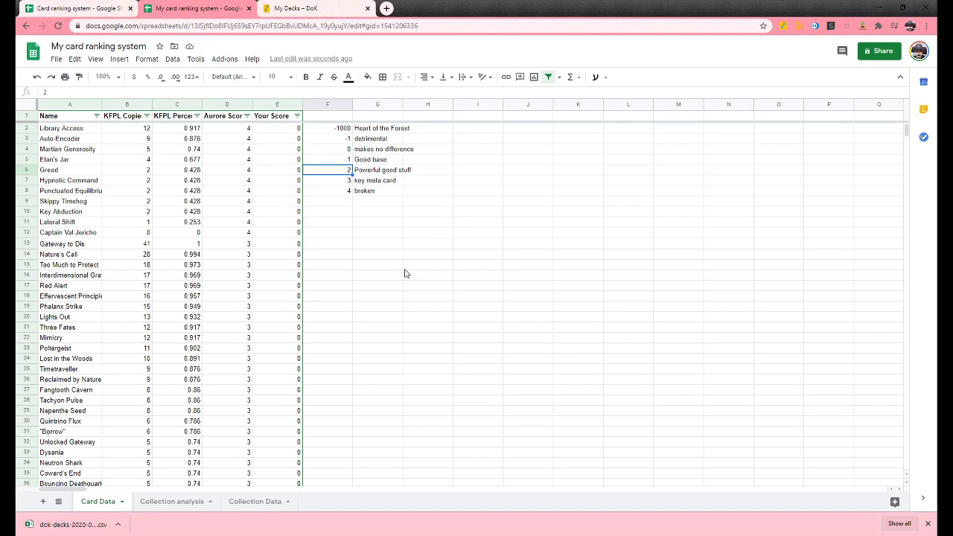
{"action": "scroll", "coordinate": [404, 273], "scroll_direction": "down", "scroll_amount": 15}
{"action": "scroll", "coordinate": [404, 273], "scroll_direction": "down", "scroll_amount": 5}
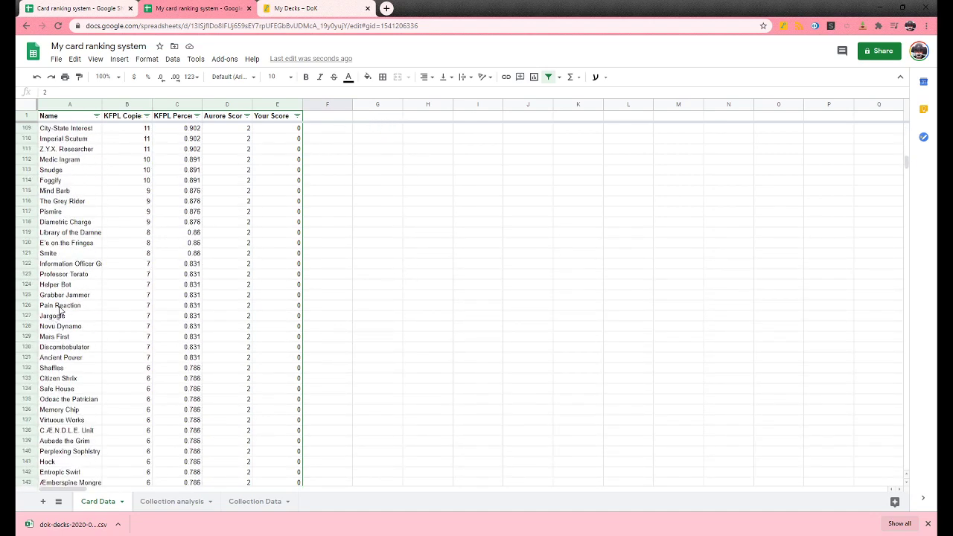
{"action": "left_click", "coordinate": [68, 295]}
{"action": "left_click", "coordinate": [82, 286]}
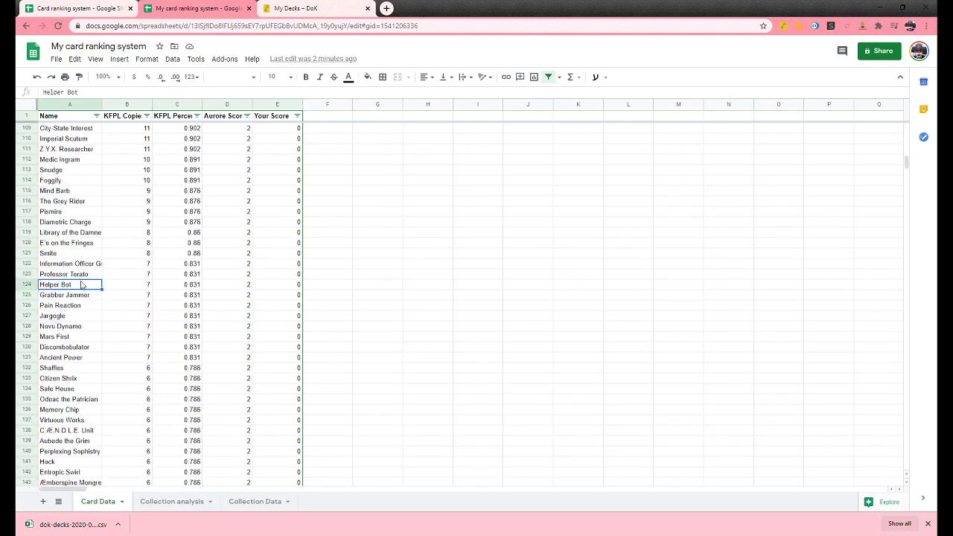
{"action": "scroll", "coordinate": [86, 277], "scroll_direction": "up", "scroll_amount": 1}
{"action": "left_click", "coordinate": [81, 264]}
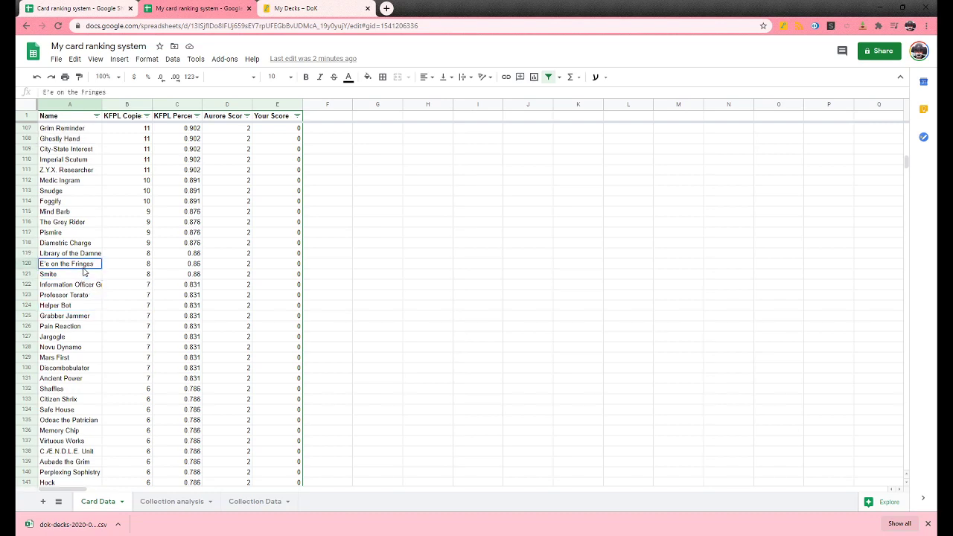
{"action": "scroll", "coordinate": [102, 326], "scroll_direction": "up", "scroll_amount": 3}
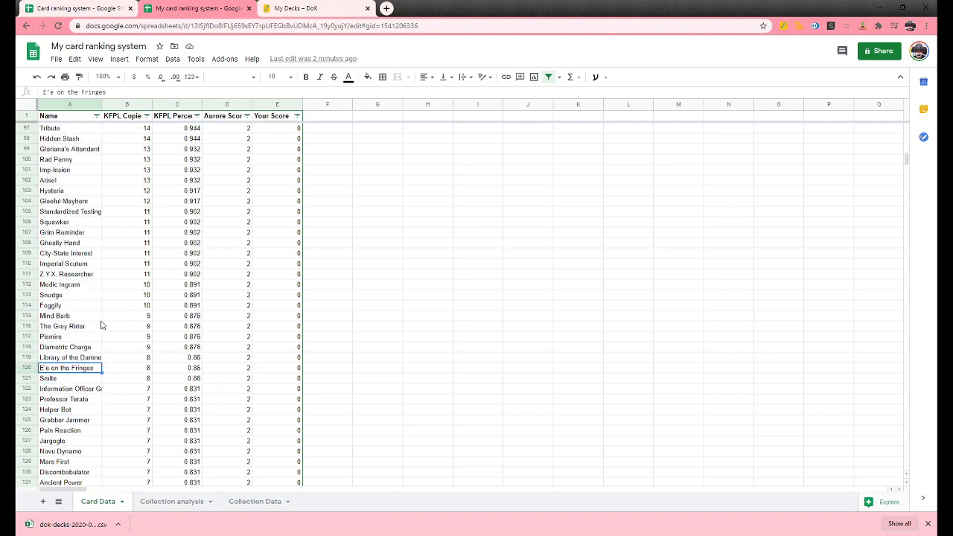
{"action": "scroll", "coordinate": [362, 327], "scroll_direction": "up", "scroll_amount": 20}
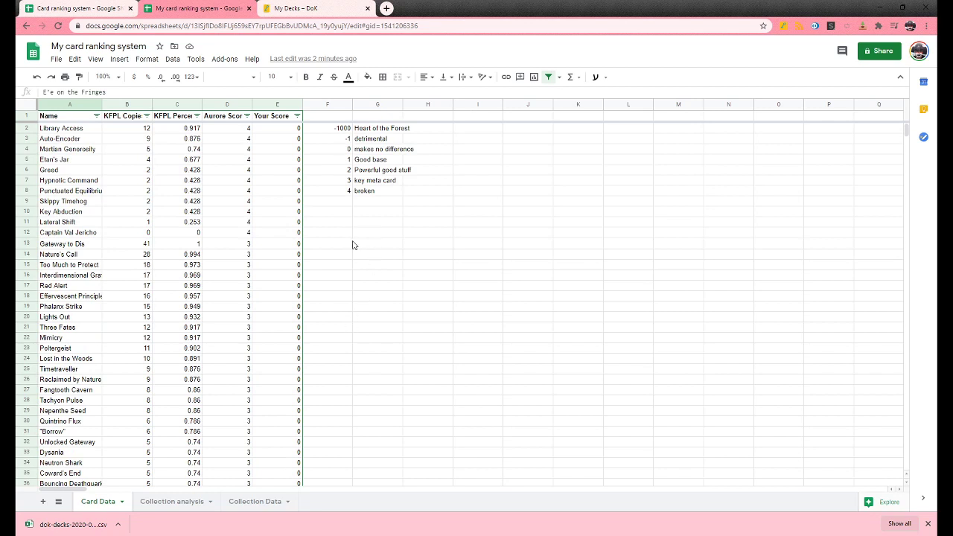
- Examine the key meta card rating and cards with Aurore Score 3, such as Doorstep to Heaven, Bouncing Deathquark, Nepenthe Seed and Kymoor Eclipse
{"action": "left_click", "coordinate": [347, 181]}
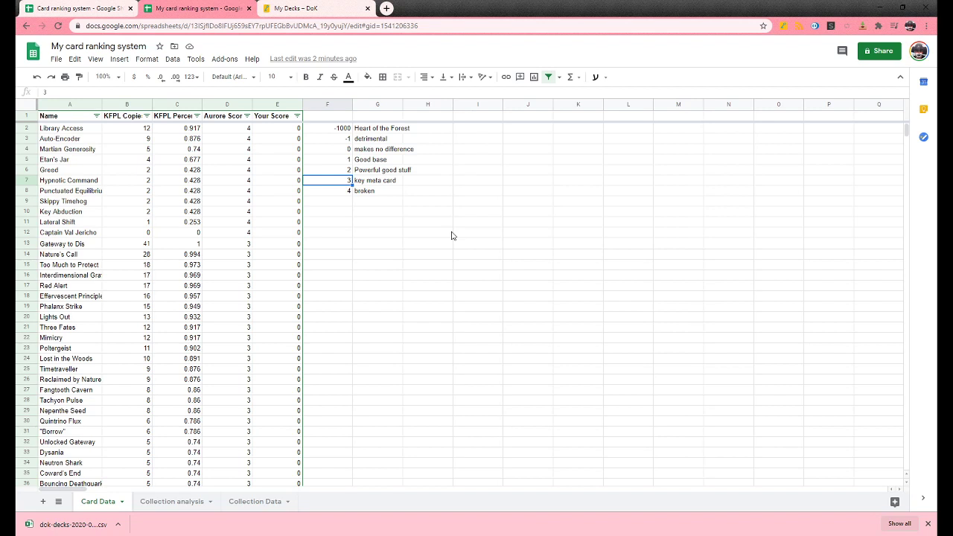
{"action": "scroll", "coordinate": [402, 405], "scroll_direction": "down", "scroll_amount": 3}
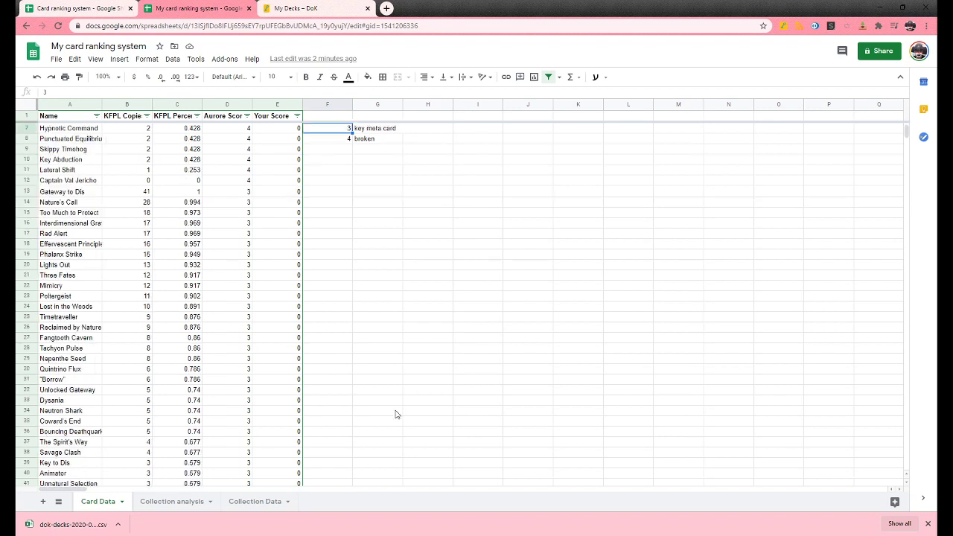
{"action": "scroll", "coordinate": [406, 400], "scroll_direction": "down", "scroll_amount": 1}
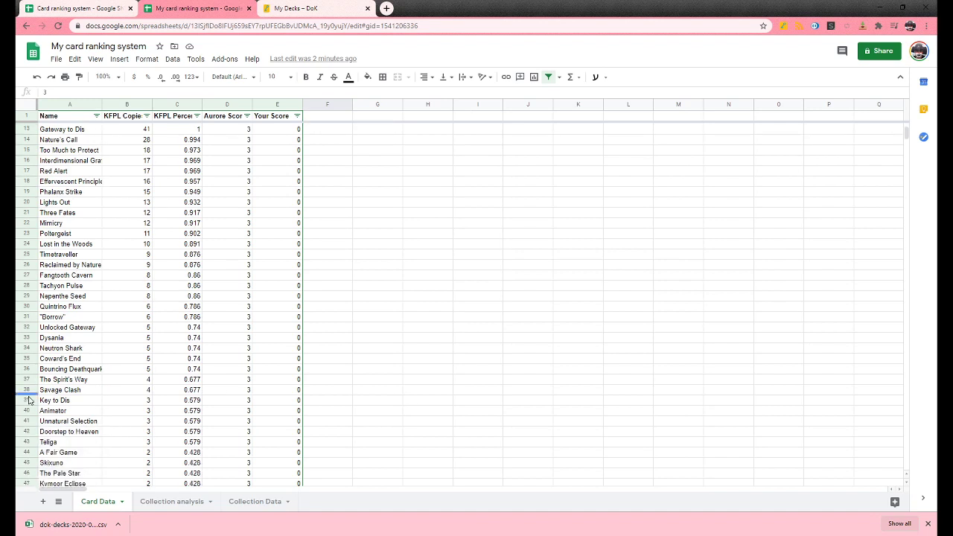
{"action": "left_click", "coordinate": [96, 434]}
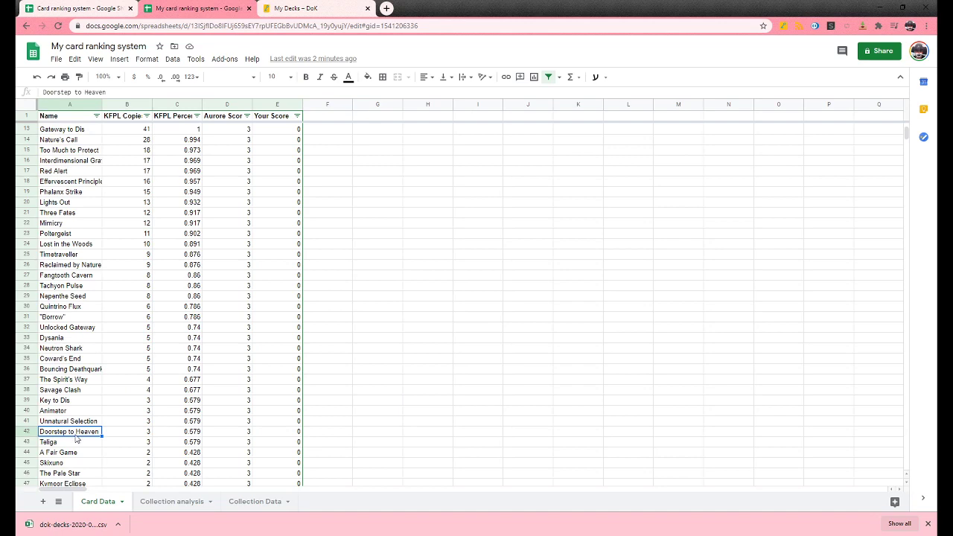
{"action": "scroll", "coordinate": [108, 400], "scroll_direction": "down", "scroll_amount": 2}
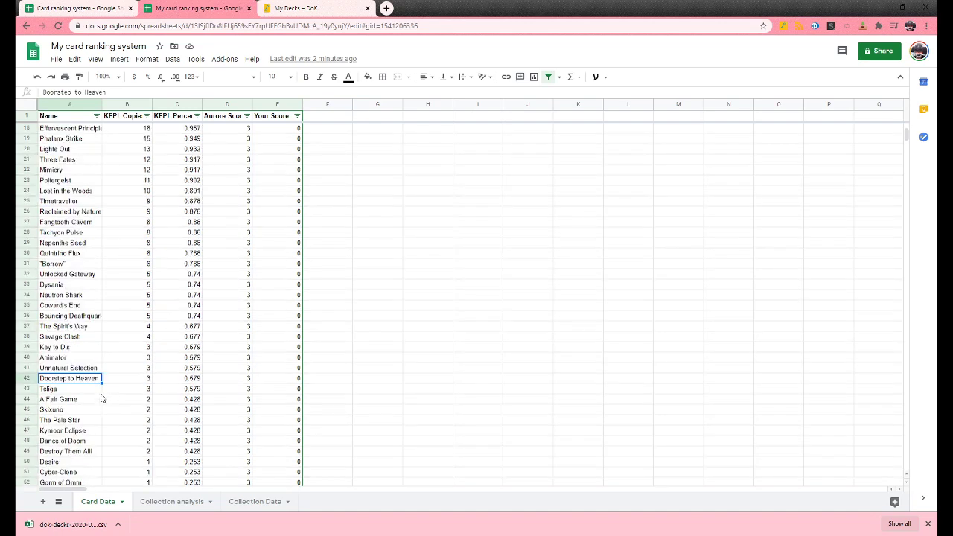
{"action": "left_click", "coordinate": [67, 316]}
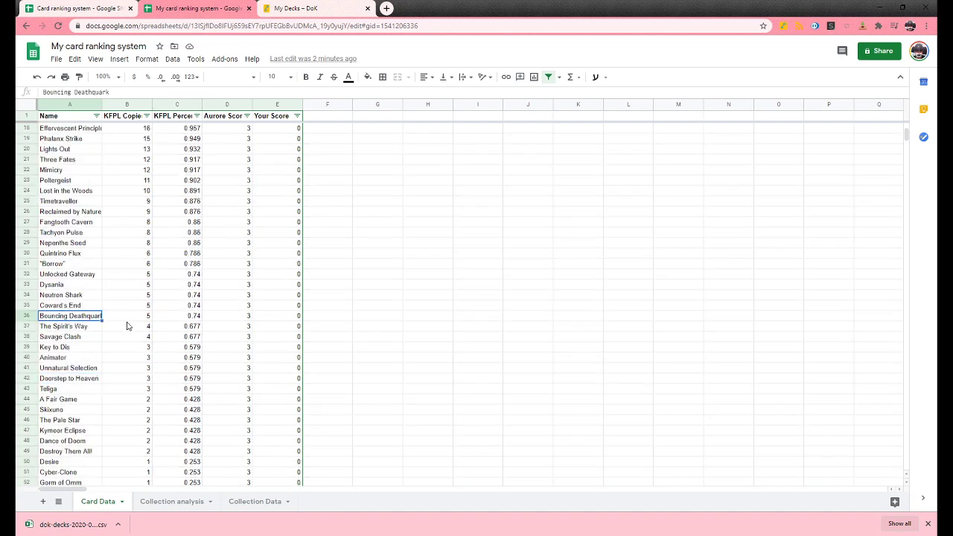
{"action": "scroll", "coordinate": [127, 326], "scroll_direction": "down", "scroll_amount": 3}
{"action": "scroll", "coordinate": [119, 326], "scroll_direction": "up", "scroll_amount": 2}
{"action": "left_click", "coordinate": [82, 223]}
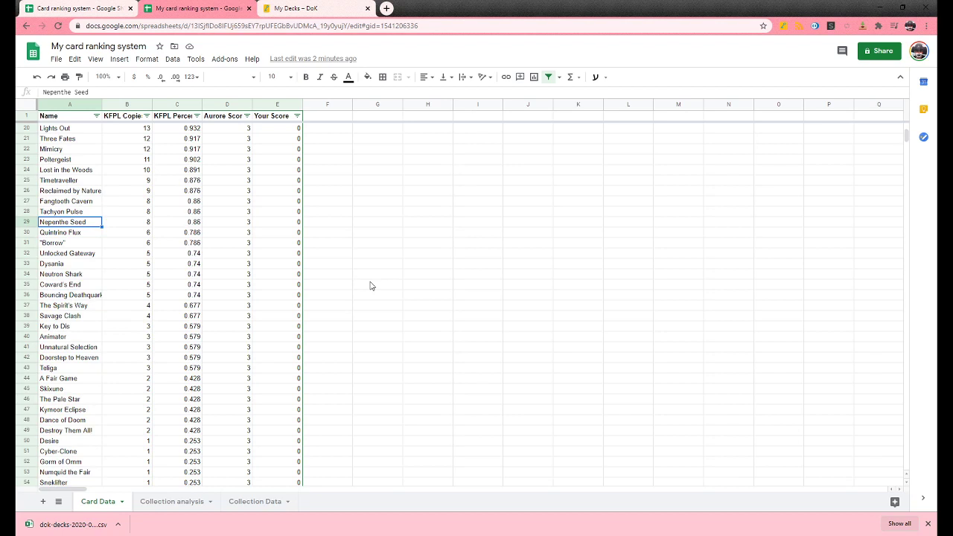
{"action": "scroll", "coordinate": [298, 301], "scroll_direction": "down", "scroll_amount": 2}
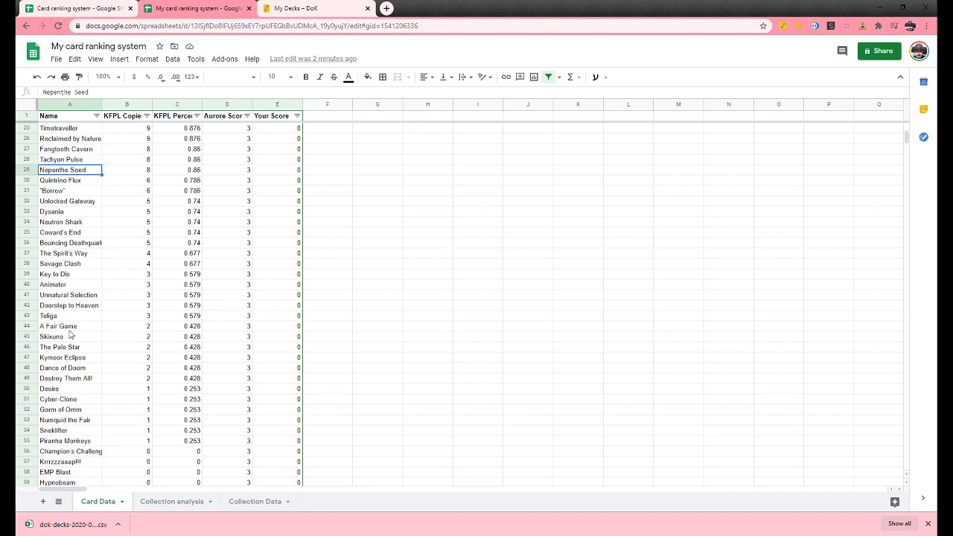
{"action": "left_click", "coordinate": [72, 359]}
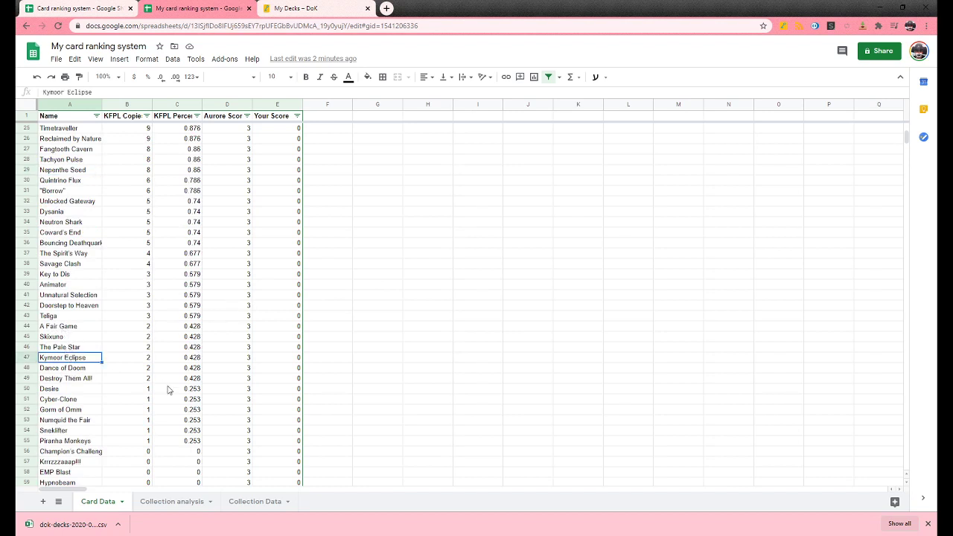
{"action": "scroll", "coordinate": [132, 364], "scroll_direction": "up", "scroll_amount": 1}
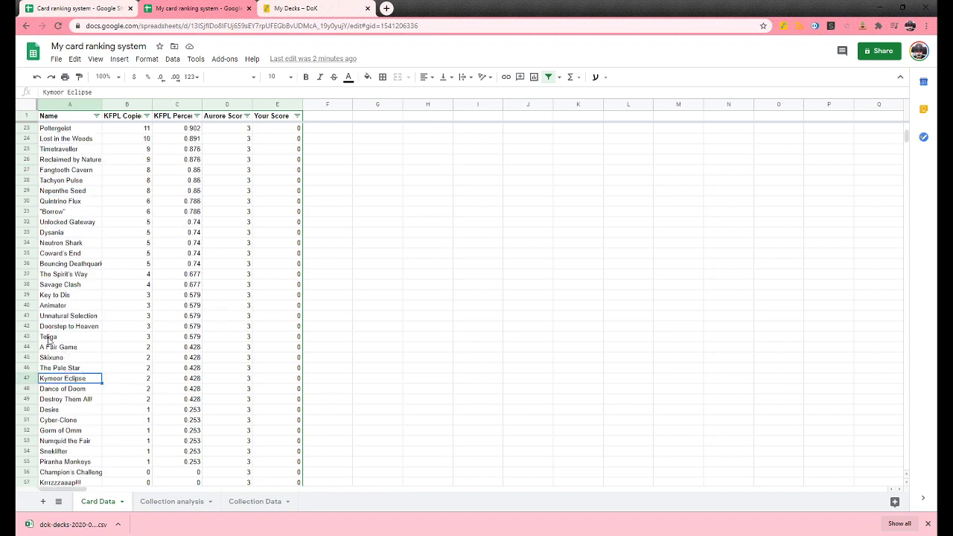
{"action": "scroll", "coordinate": [279, 404], "scroll_direction": "up", "scroll_amount": 7}
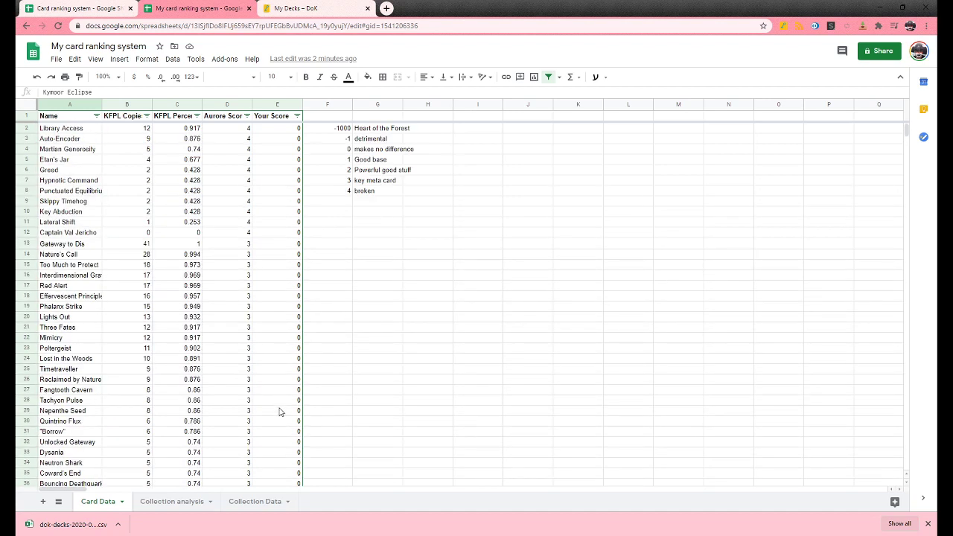
- Examine the legend's broken rating and the Aurore Score 4 cards from Captain Val Jericho up to Hypnotic Command
{"action": "left_click", "coordinate": [365, 192]}
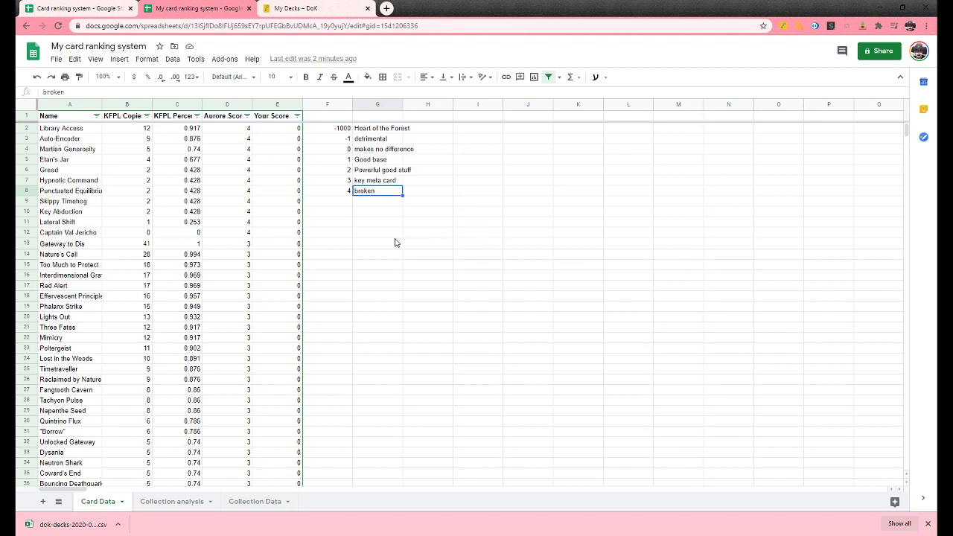
{"action": "left_click", "coordinate": [249, 233]}
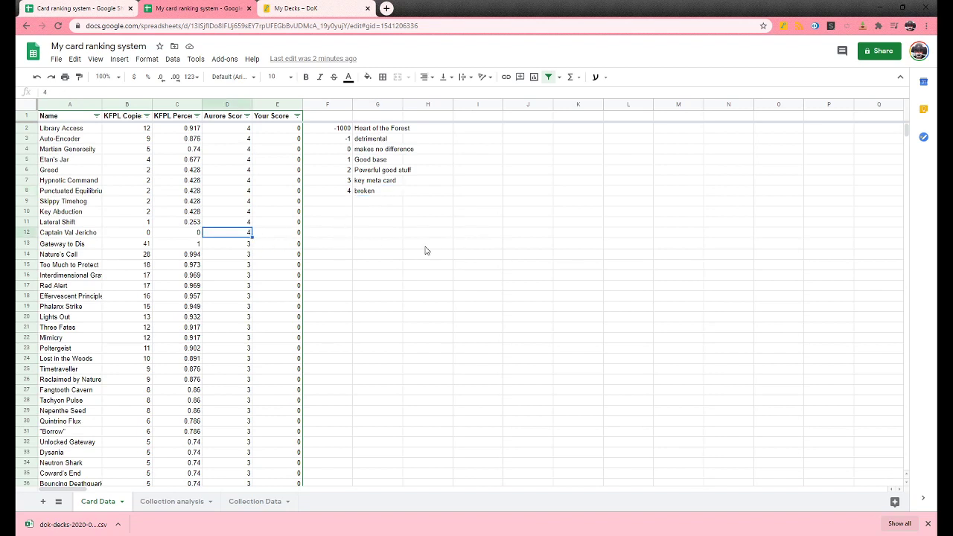
{"action": "key", "text": "Up"}
{"action": "key", "text": "Up"}
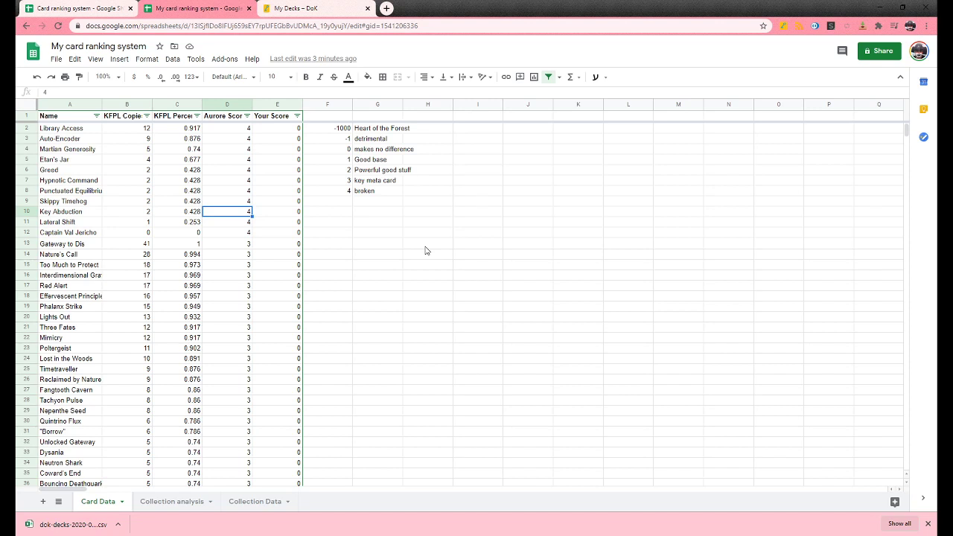
{"action": "key", "text": "Up"}
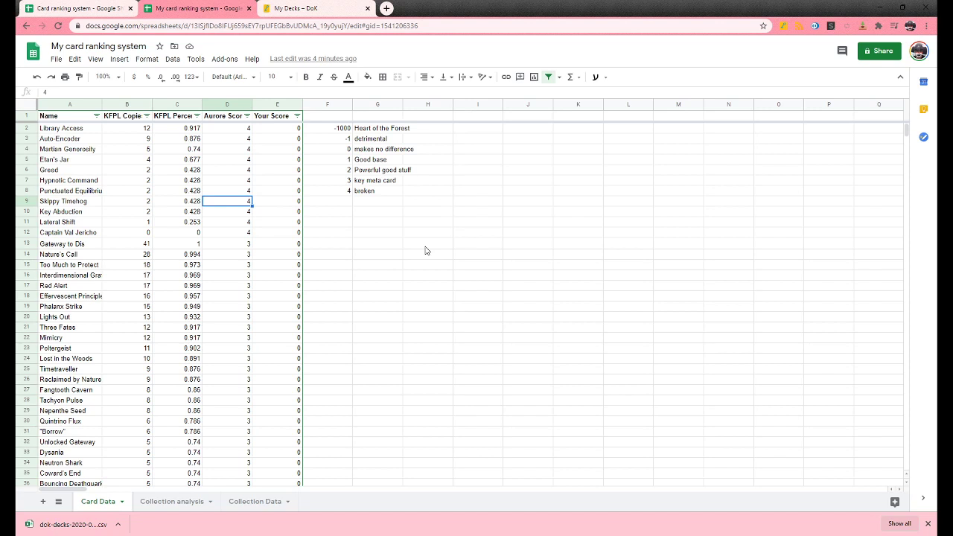
{"action": "key", "text": "Up"}
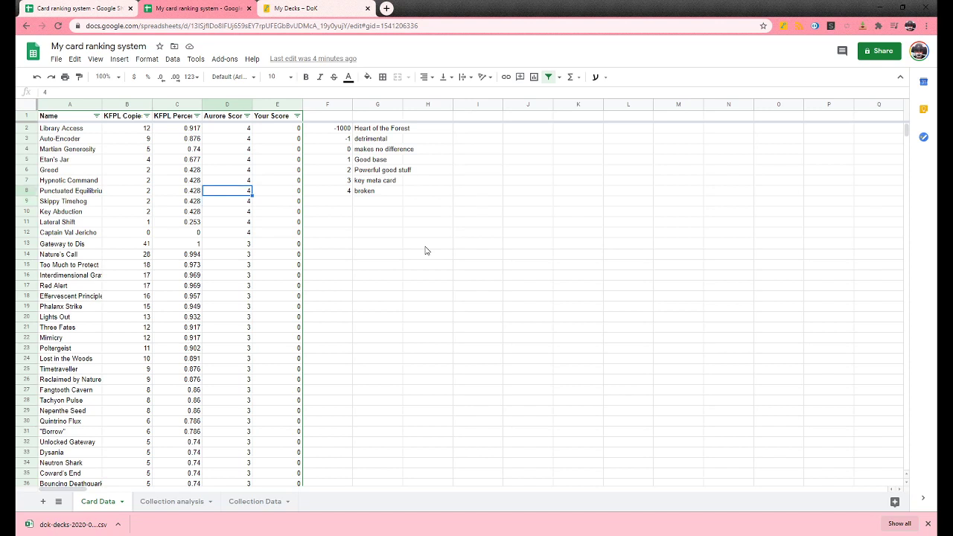
{"action": "key", "text": "Up"}
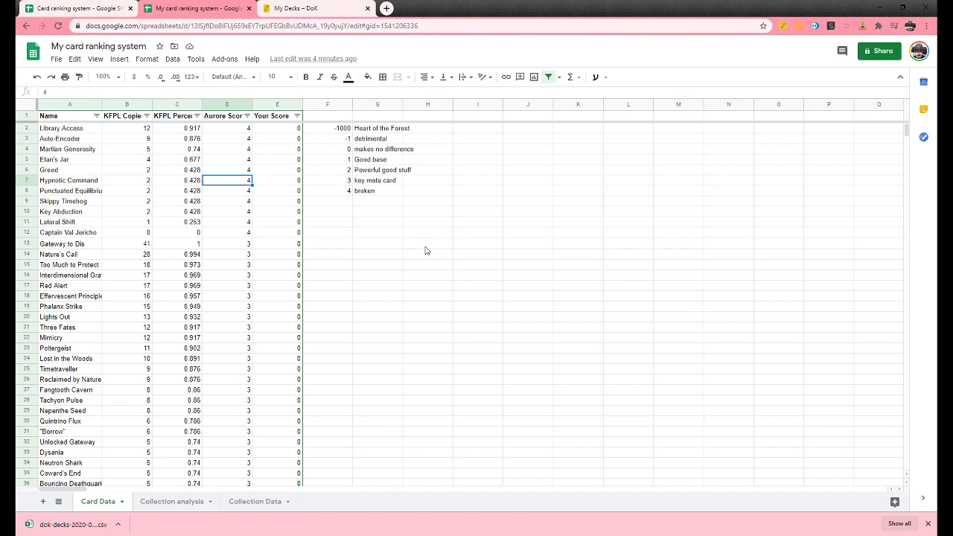
- Examine the remaining Aurore Score 4 cards from Greed through Etan's Jar, Martian Generosity and Auto-Encoder up to Library Access
{"action": "key", "text": "Up"}
{"action": "key", "text": "Left"}
{"action": "key", "text": "Right"}
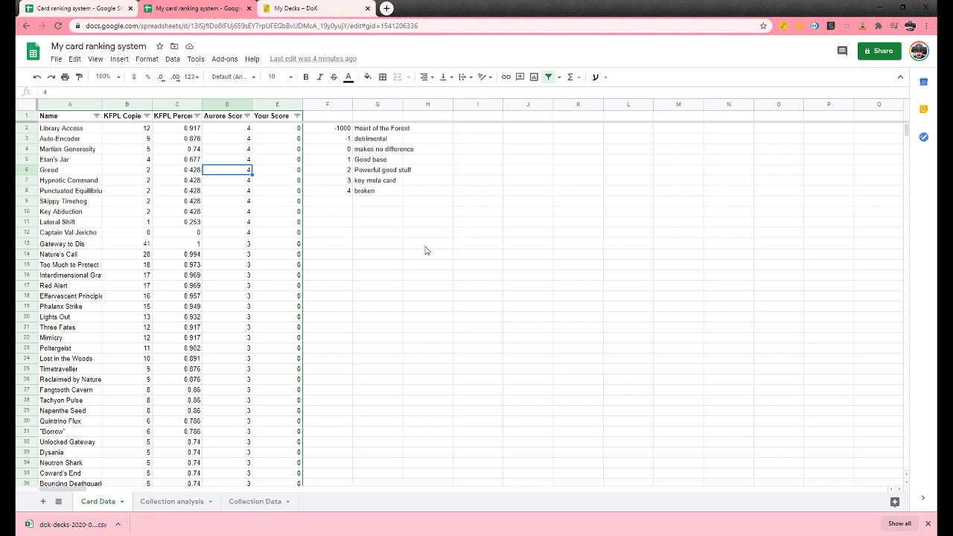
{"action": "key", "text": "Up"}
{"action": "key", "text": "Down"}
{"action": "scroll", "coordinate": [347, 285], "scroll_direction": "down", "scroll_amount": 3}
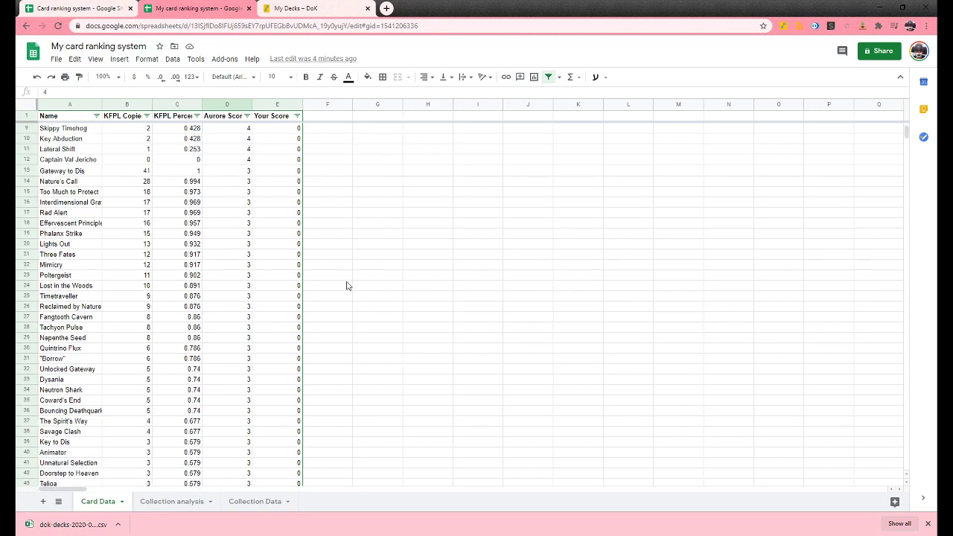
{"action": "scroll", "coordinate": [347, 285], "scroll_direction": "up", "scroll_amount": 3}
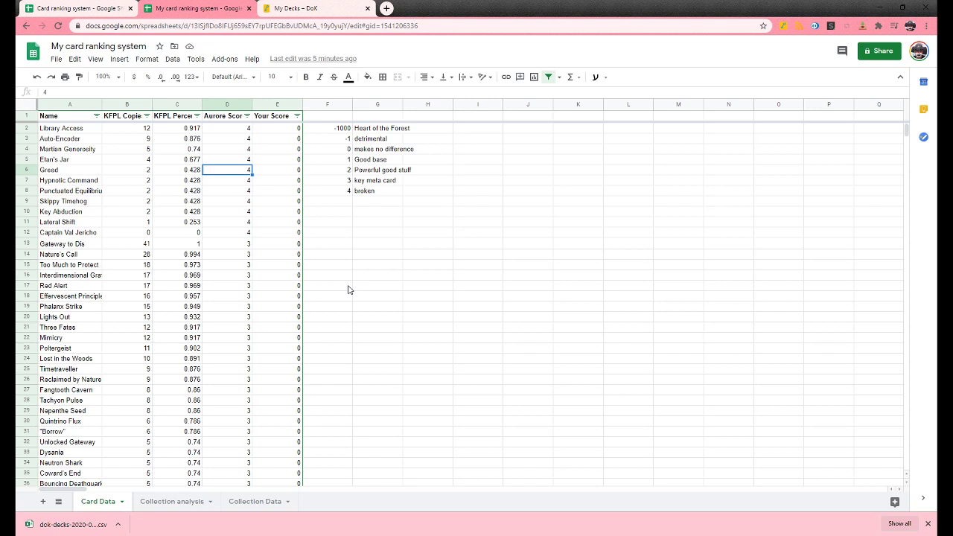
{"action": "key", "text": "Up"}
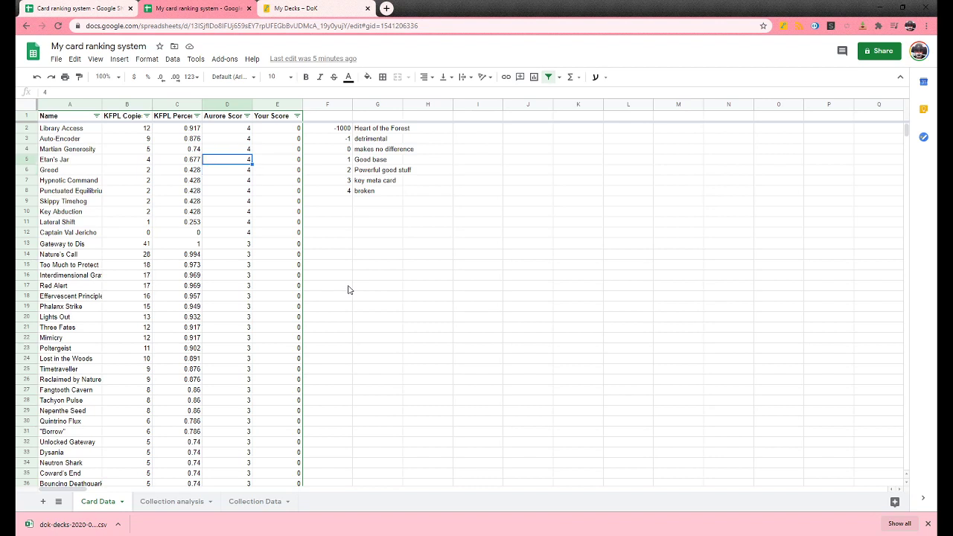
{"action": "key", "text": "Up"}
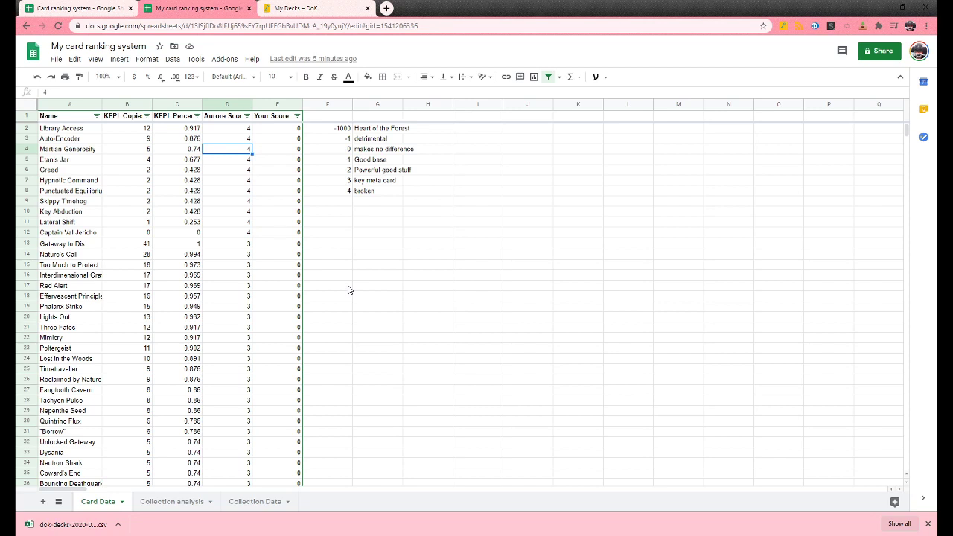
{"action": "key", "text": "Up"}
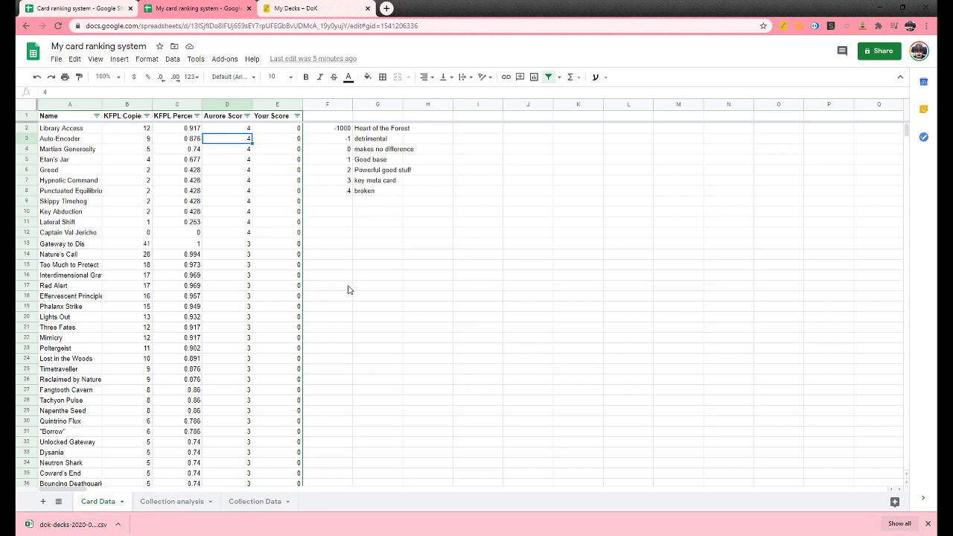
{"action": "key", "text": "Up"}
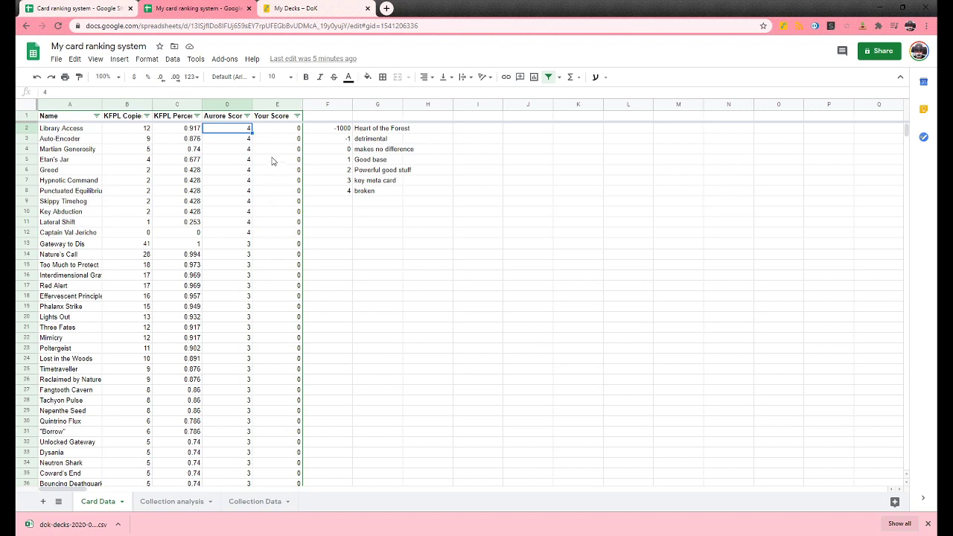
- Compare the Your Score column with the Aurore Score column for Library Access and Nature's Call
{"action": "left_click", "coordinate": [282, 131]}
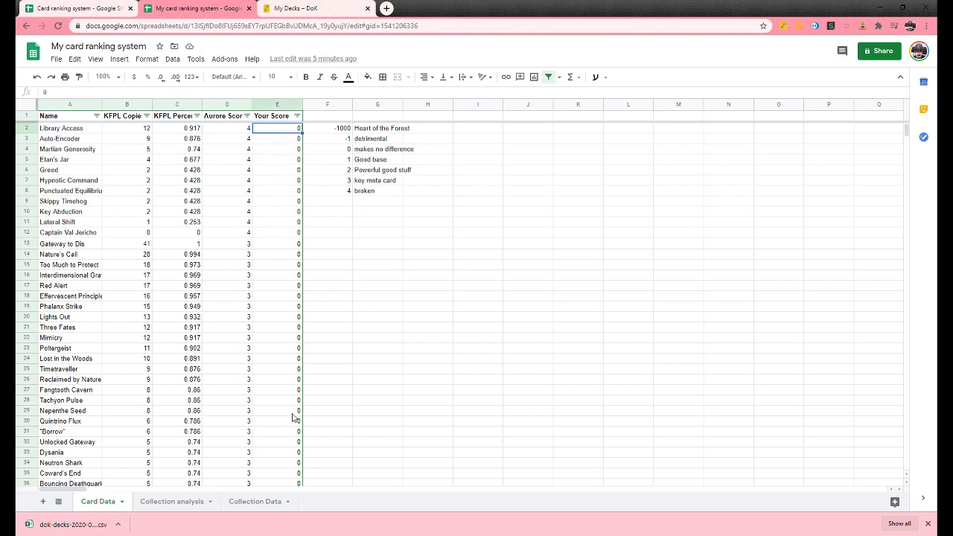
{"action": "left_click", "coordinate": [250, 132]}
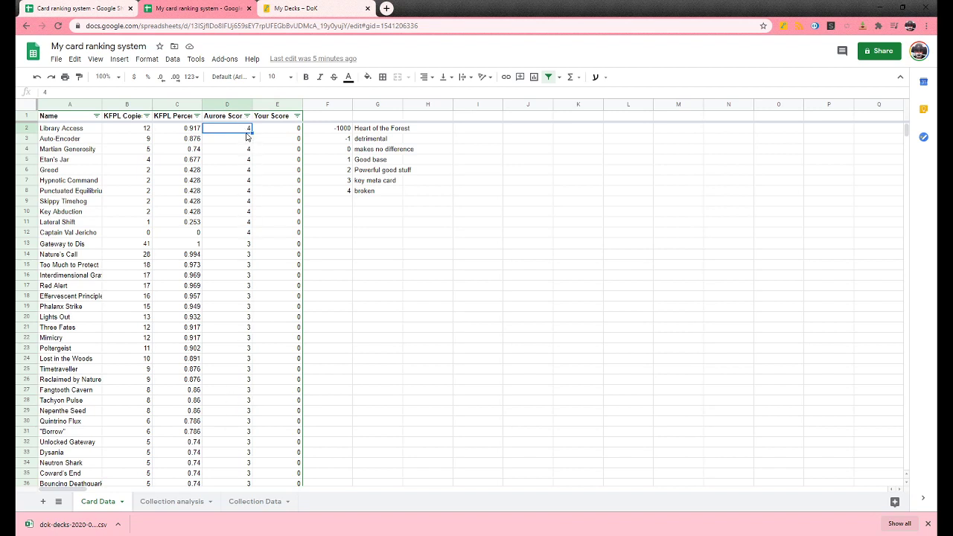
{"action": "left_click", "coordinate": [296, 255]}
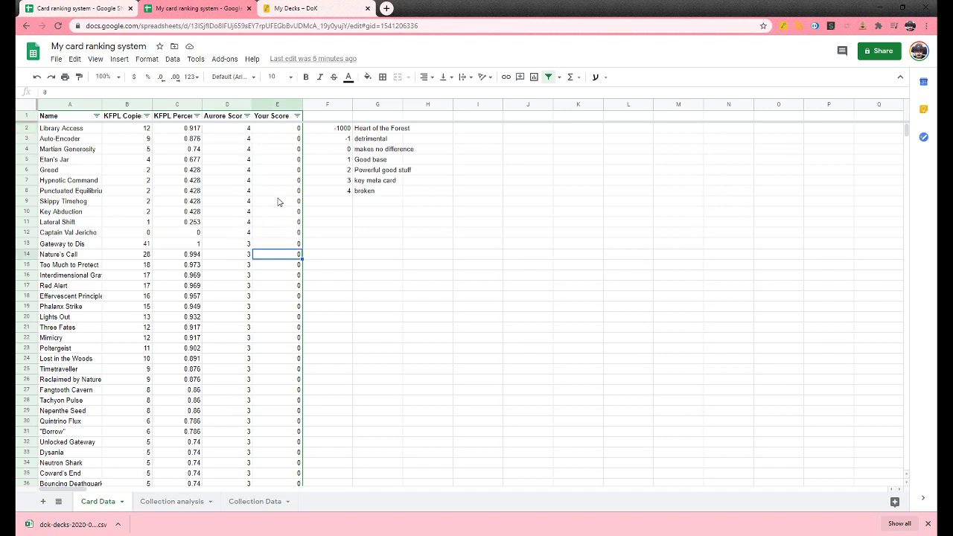
{"action": "left_click", "coordinate": [295, 130]}
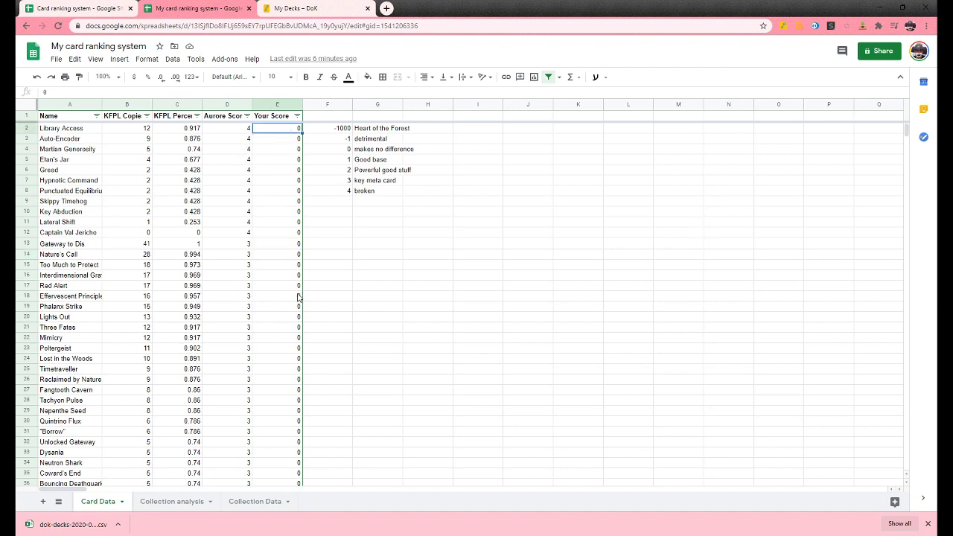
- Look over the Collection analysis and Collection Data sheets, and return to the Card Data sheet
{"action": "left_click", "coordinate": [172, 502]}
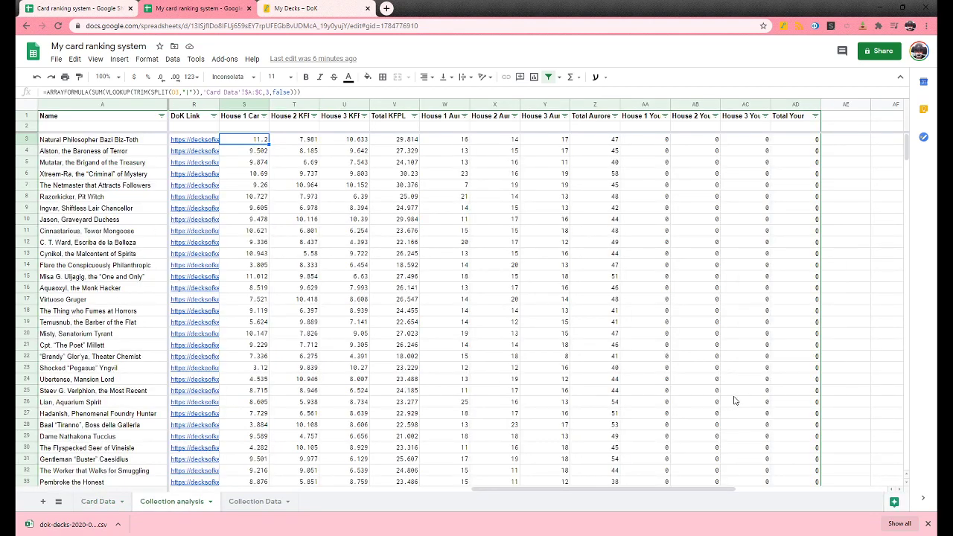
{"action": "left_click", "coordinate": [255, 501]}
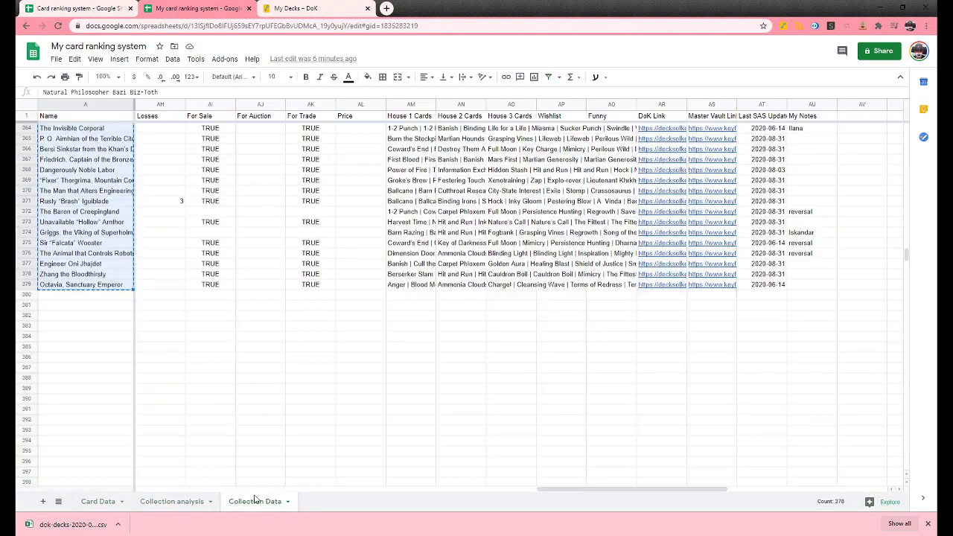
{"action": "left_click", "coordinate": [198, 506]}
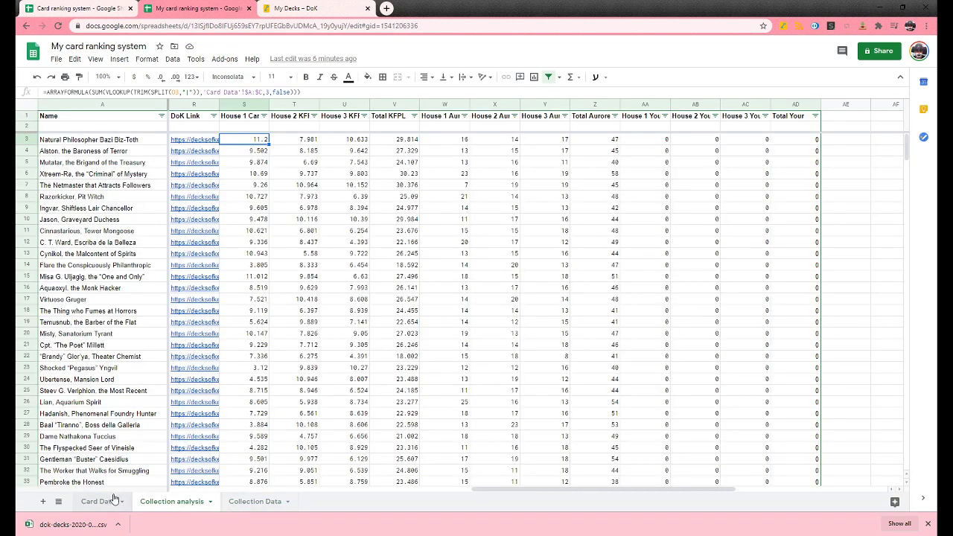
{"action": "left_click", "coordinate": [99, 501]}
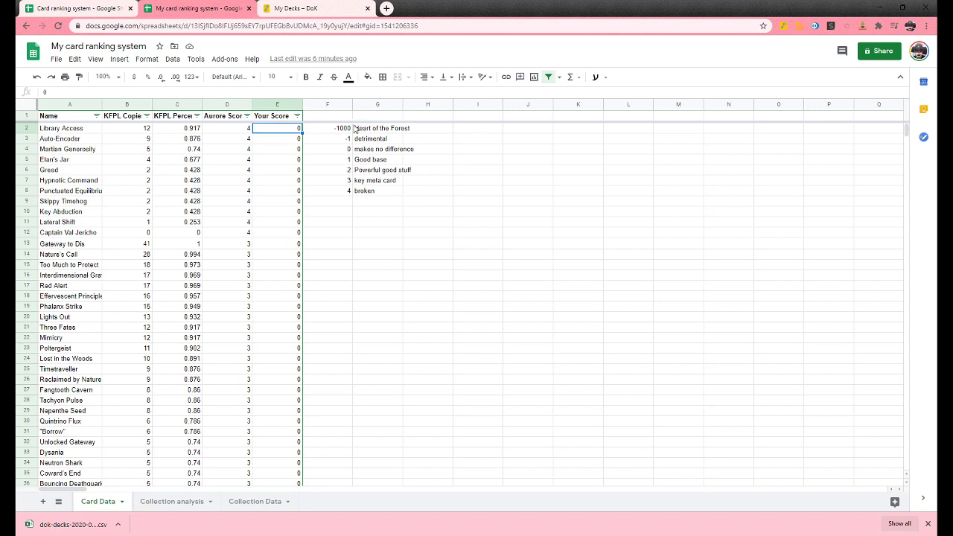
- Review the whole rating scale legend again, focusing on the -1 (detrimental) and 0 (makes no difference) ratings
{"action": "left_click_drag", "start_coordinate": [341, 130], "coordinate": [422, 225]}
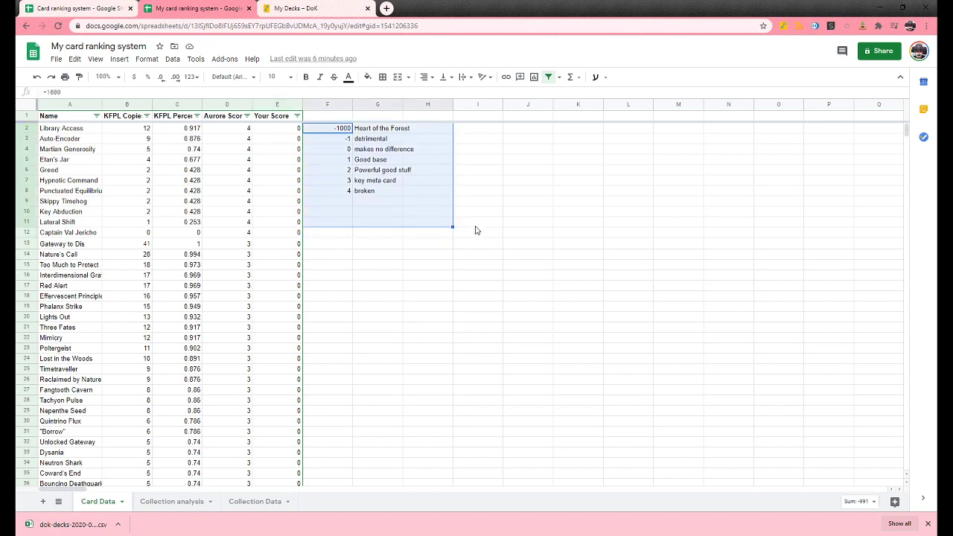
{"action": "left_click", "coordinate": [510, 225]}
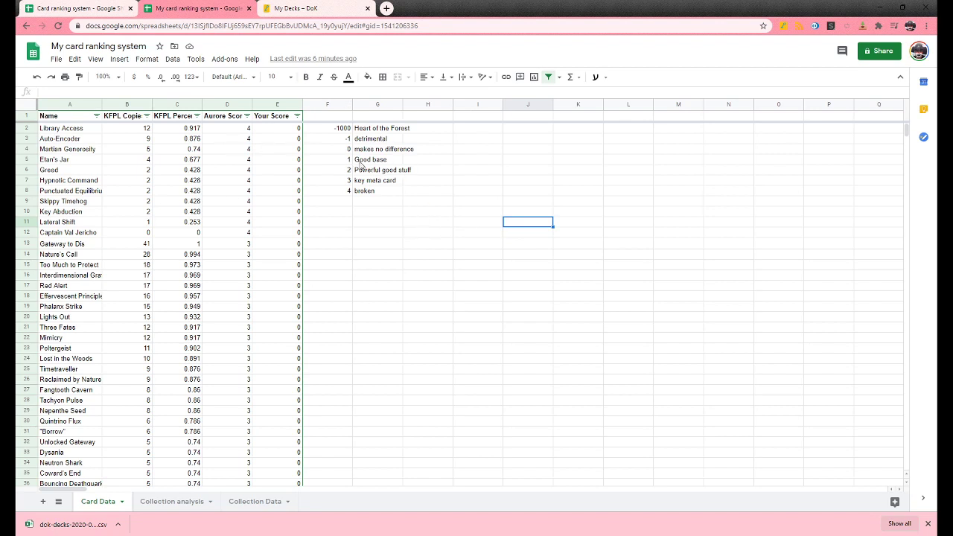
{"action": "left_click", "coordinate": [344, 139]}
{"action": "left_click", "coordinate": [348, 140]}
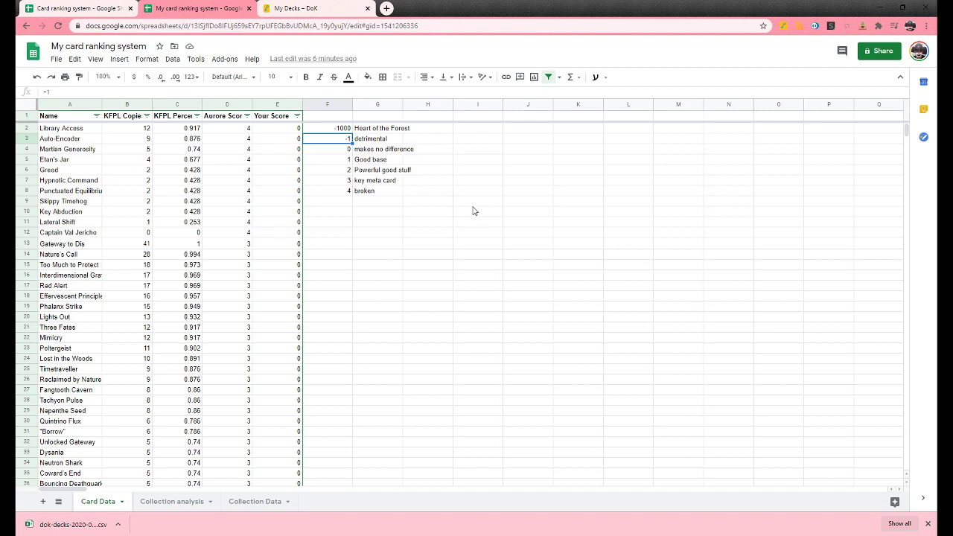
{"action": "key", "text": "Down"}
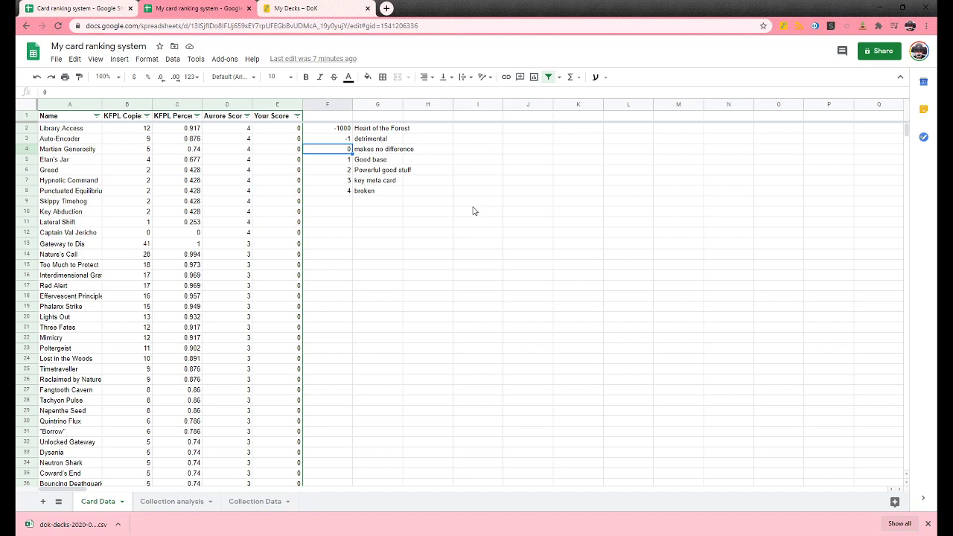
{"action": "key", "text": "Up"}
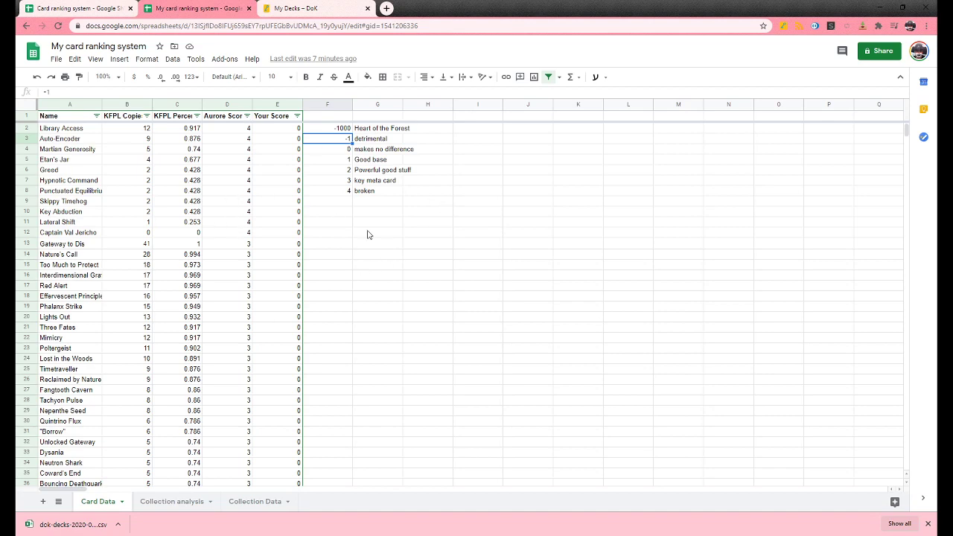
- Inspect the House 1 KFPL formula of the first deck on the Collection analysis sheet, including its SPLIT part, without changing it
{"action": "left_click", "coordinate": [177, 501]}
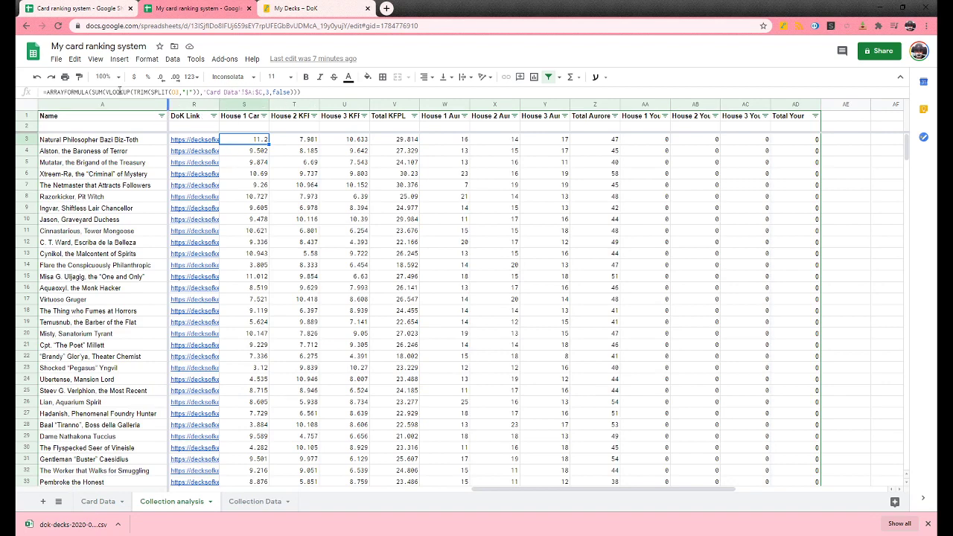
{"action": "left_click", "coordinate": [74, 92]}
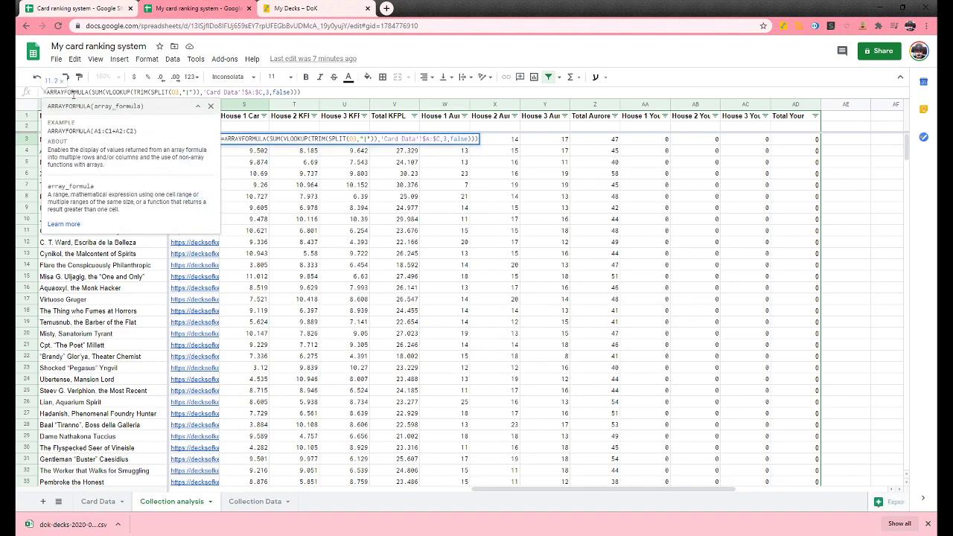
{"action": "left_click", "coordinate": [173, 92]}
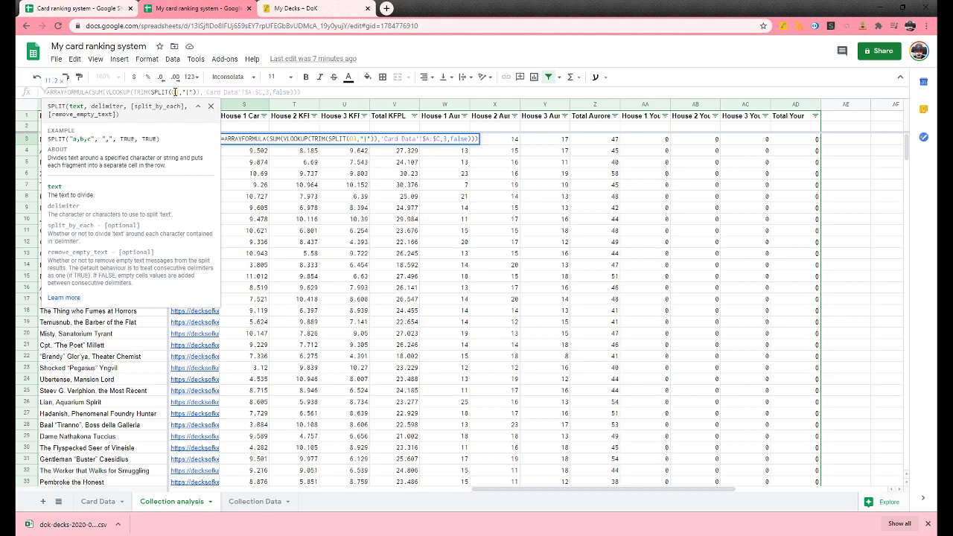
{"action": "key", "text": "Escape"}
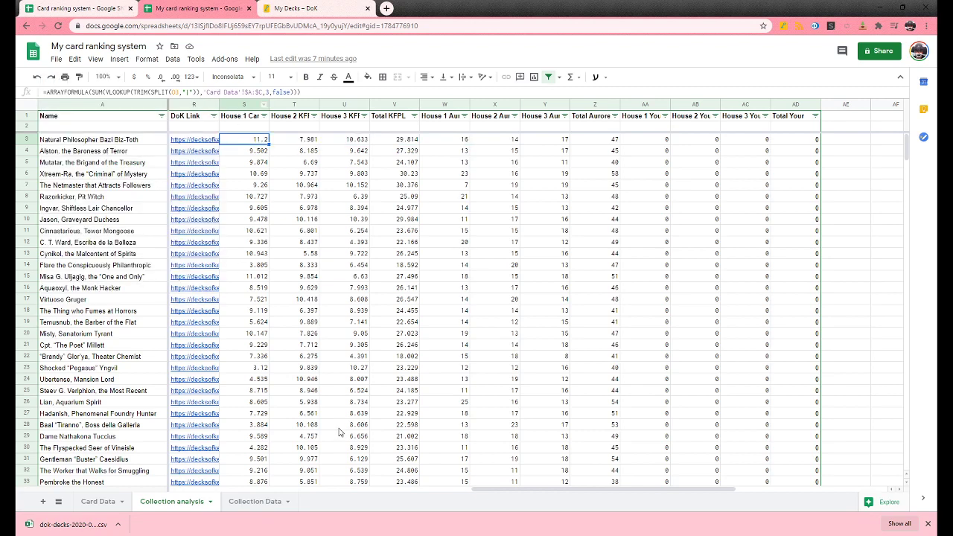
- Inspect the first deck's House 1 card list and its "|" separators, and compare it with the House 1 KFPL formula
{"action": "left_click_drag", "start_coordinate": [530, 490], "coordinate": [455, 490]}
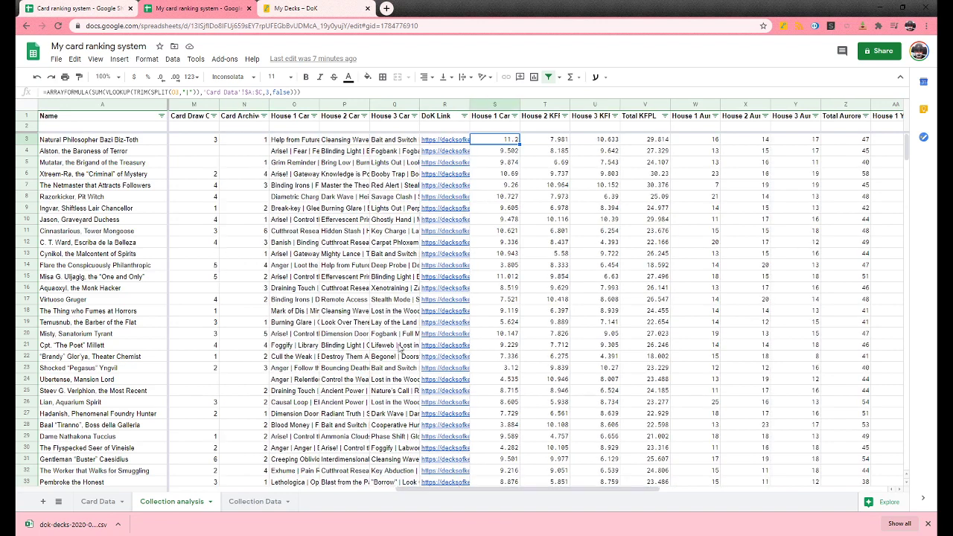
{"action": "left_click", "coordinate": [295, 139]}
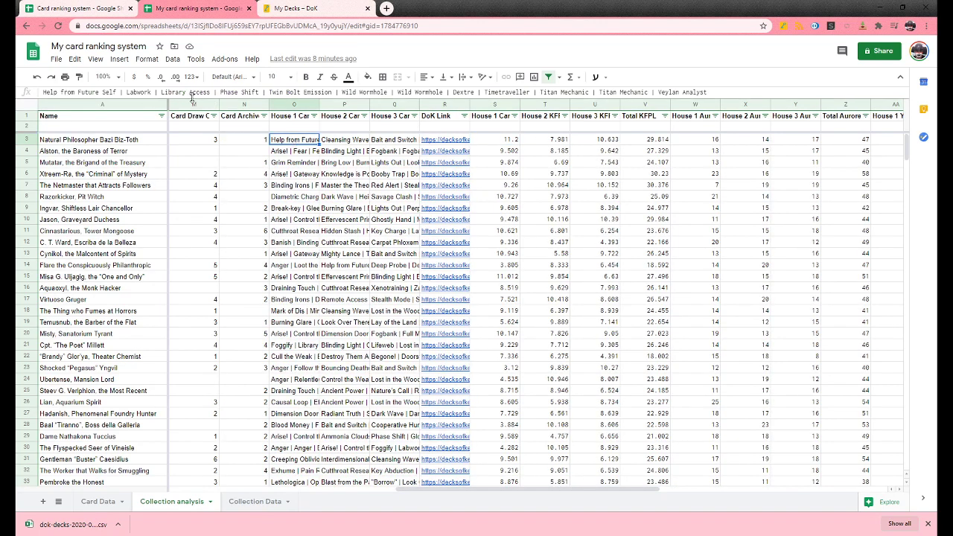
{"action": "left_click", "coordinate": [265, 92]}
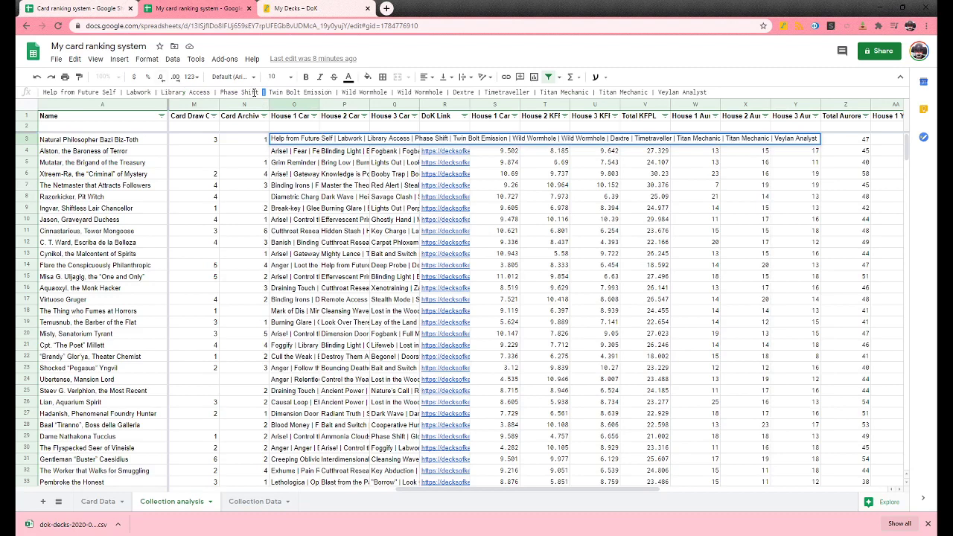
{"action": "key", "text": "Escape"}
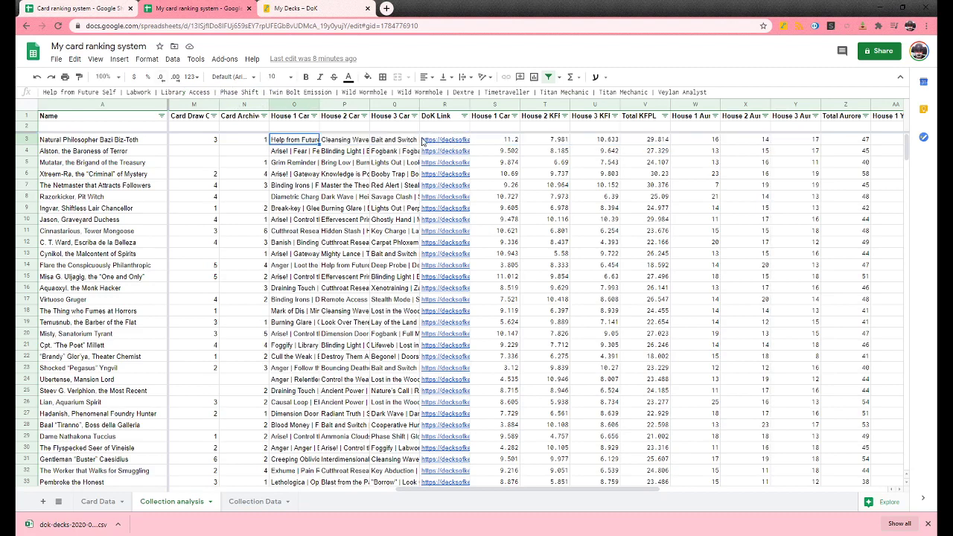
{"action": "left_click", "coordinate": [493, 140]}
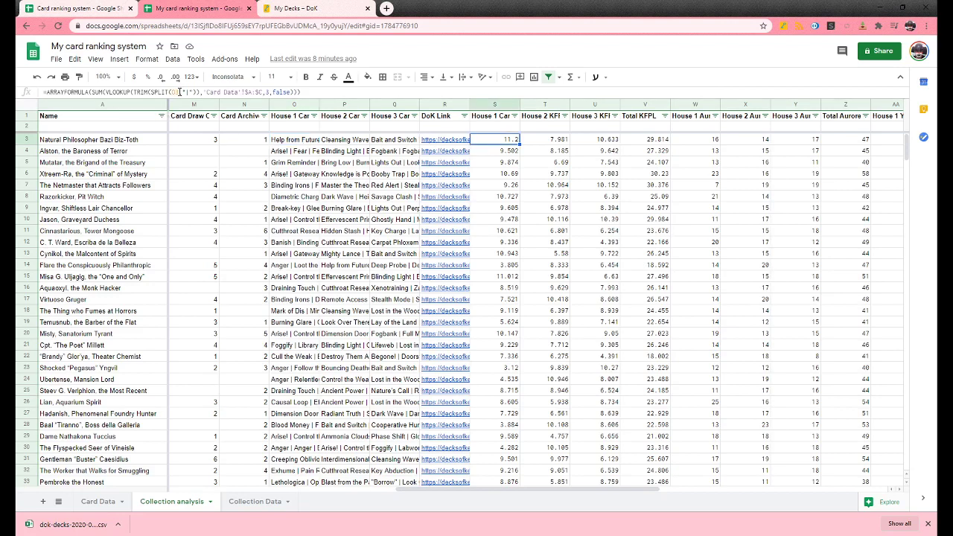
- Examine the "|" delimiter, TRIM, VLOOKUP and column index parts of the first deck's House 1 KFPL formula without changing it
{"action": "left_click", "coordinate": [178, 92]}
{"action": "left_click_drag", "start_coordinate": [190, 93], "coordinate": [181, 92]}
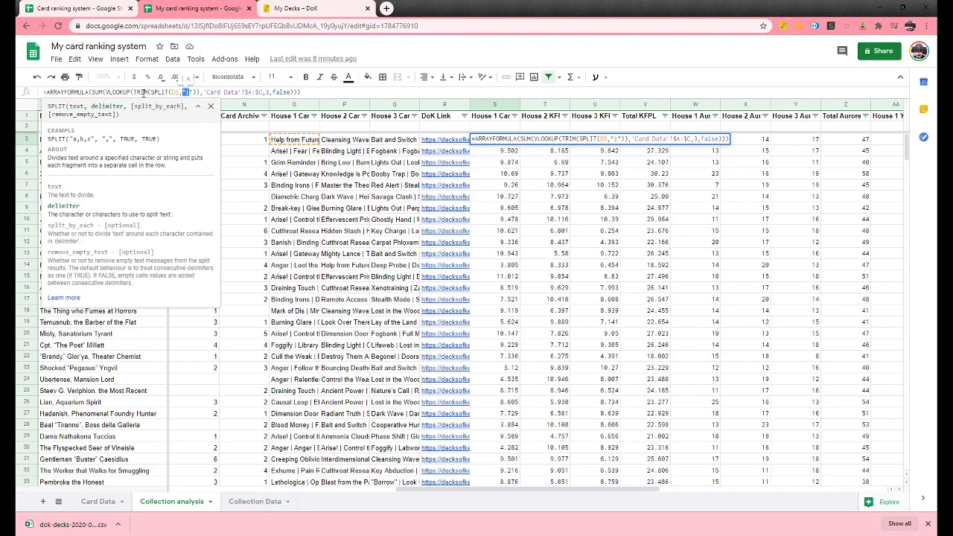
{"action": "left_click", "coordinate": [142, 92]}
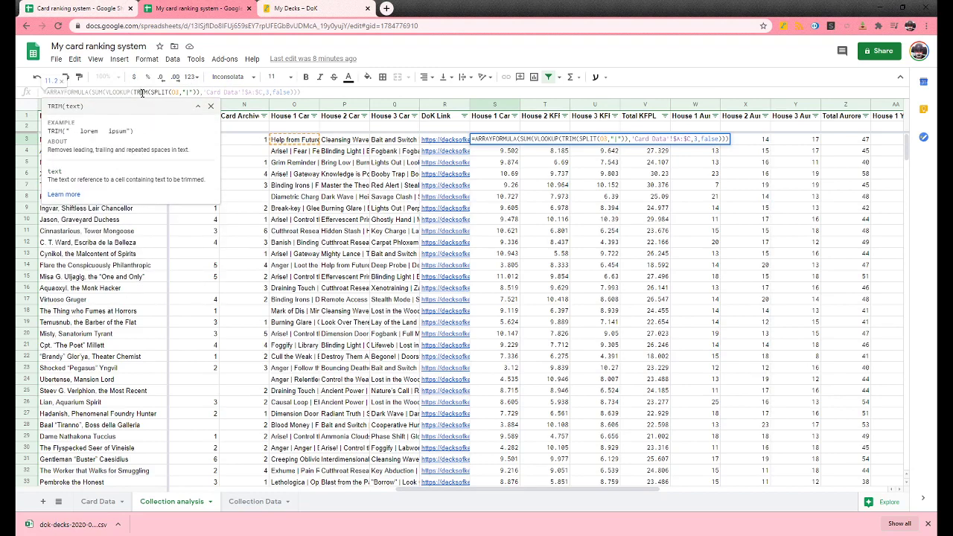
{"action": "left_click", "coordinate": [122, 92]}
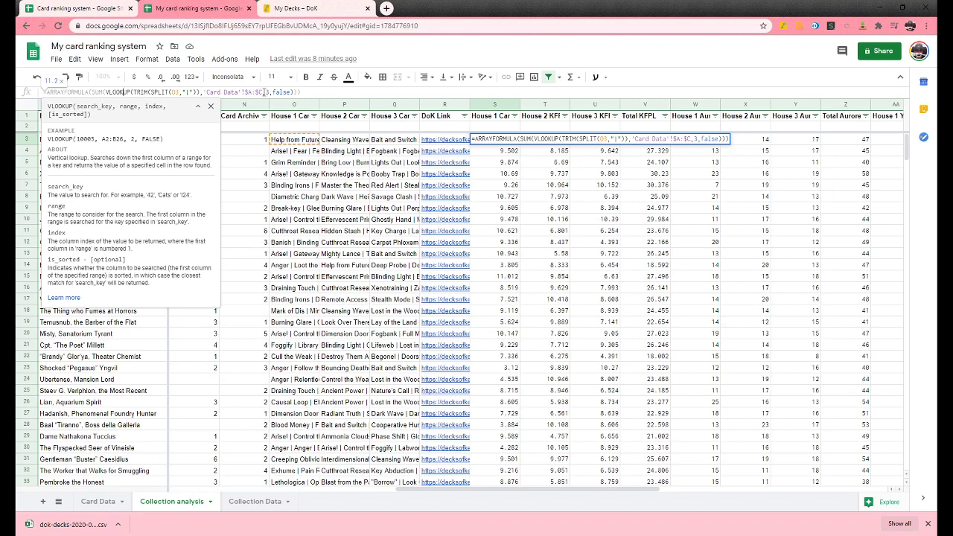
{"action": "double_click", "coordinate": [265, 91]}
{"action": "key", "text": "Escape"}
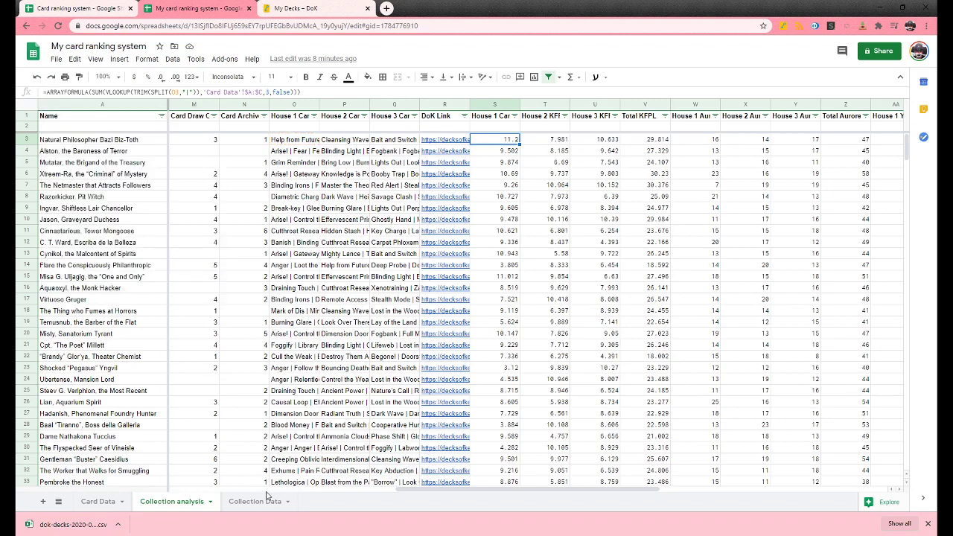
- On the Card Data sheet, look up the KFPL percentiles of Library Access and Etan's Jar, matching each card name to its score
{"action": "left_click", "coordinate": [103, 501]}
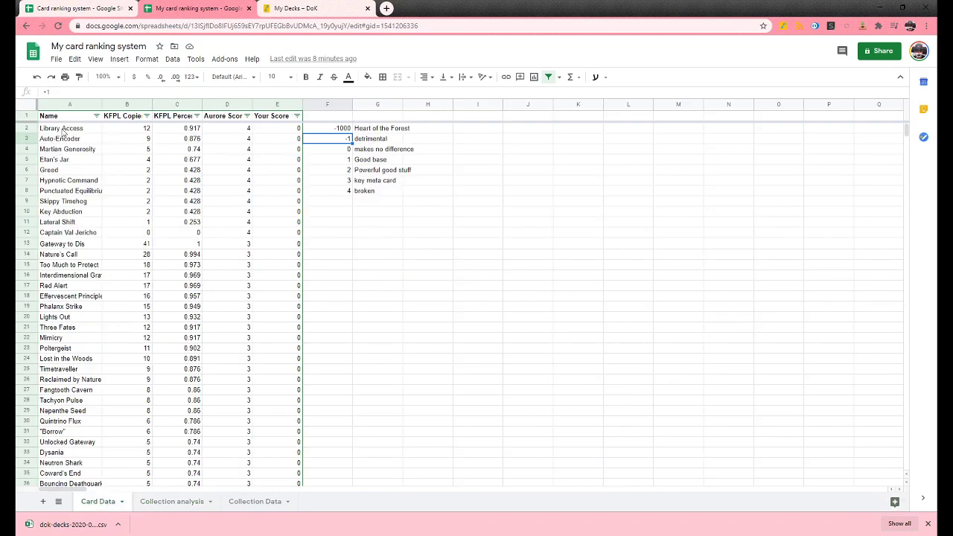
{"action": "left_click", "coordinate": [178, 131]}
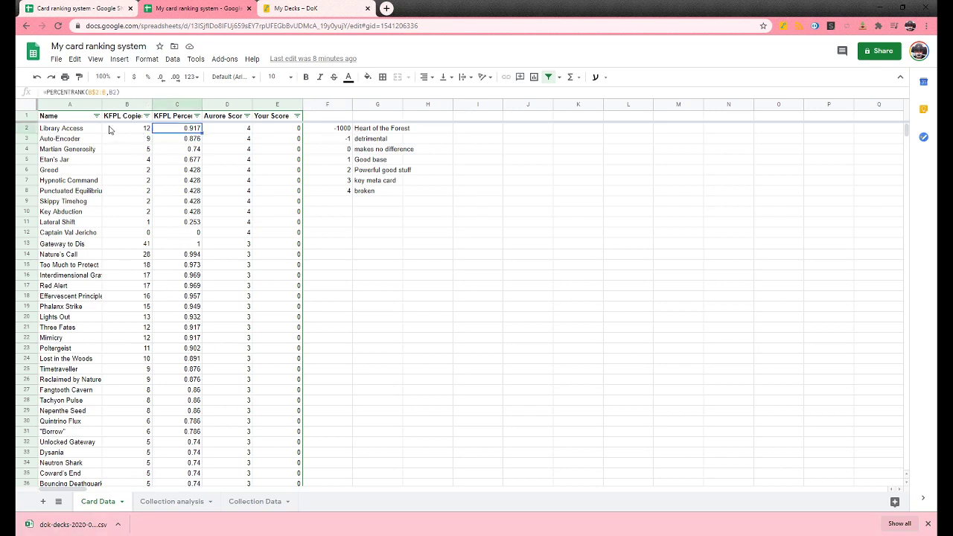
{"action": "left_click", "coordinate": [57, 130]}
{"action": "left_click", "coordinate": [164, 131]}
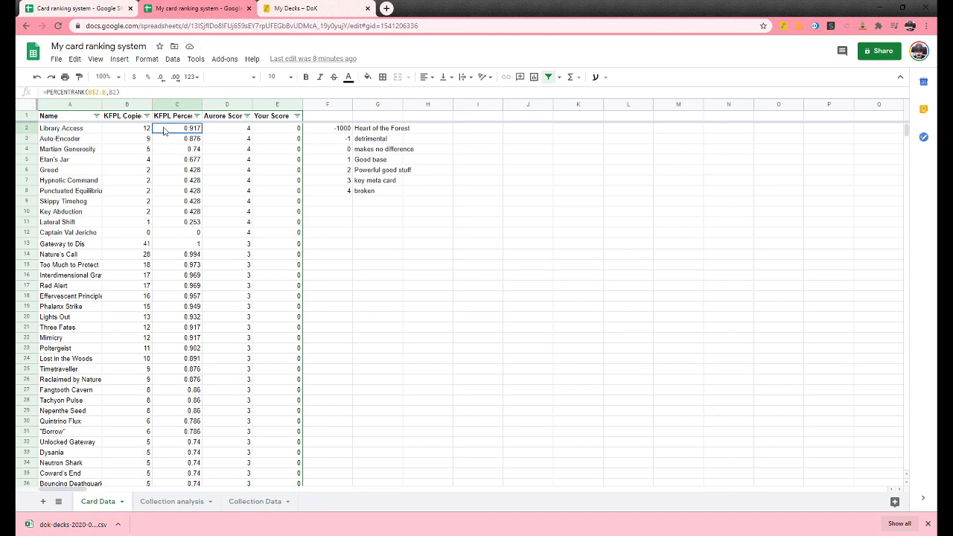
{"action": "left_click", "coordinate": [65, 162]}
{"action": "left_click", "coordinate": [172, 160]}
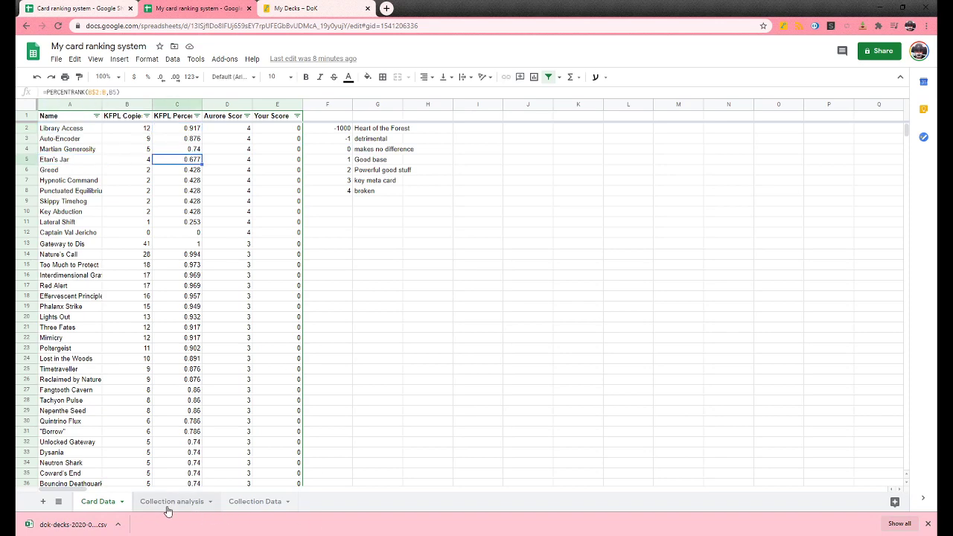
- Back on the Collection analysis sheet, examine the SUM, ARRAYFORMULA and O3 reference in the first deck's House 1 KFPL formula
{"action": "left_click", "coordinate": [192, 501]}
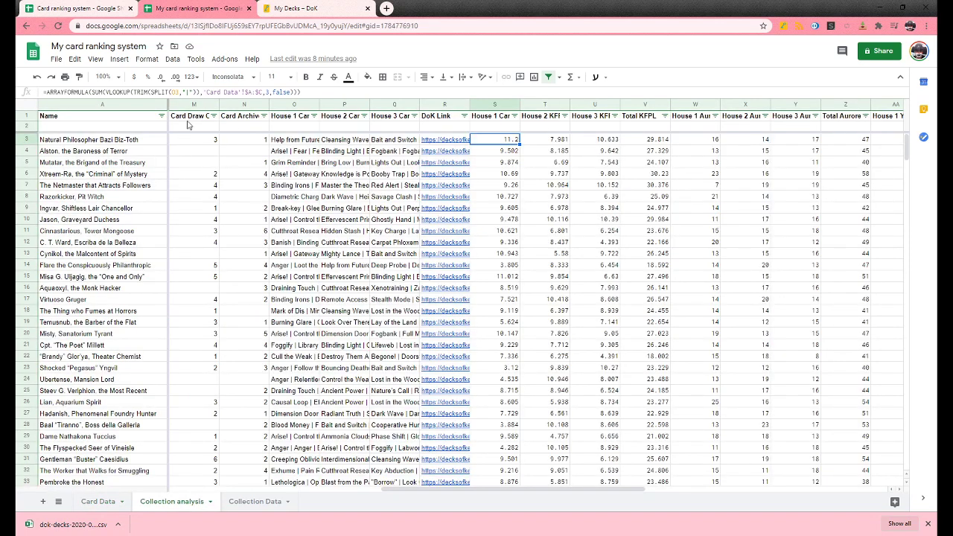
{"action": "double_click", "coordinate": [95, 92]}
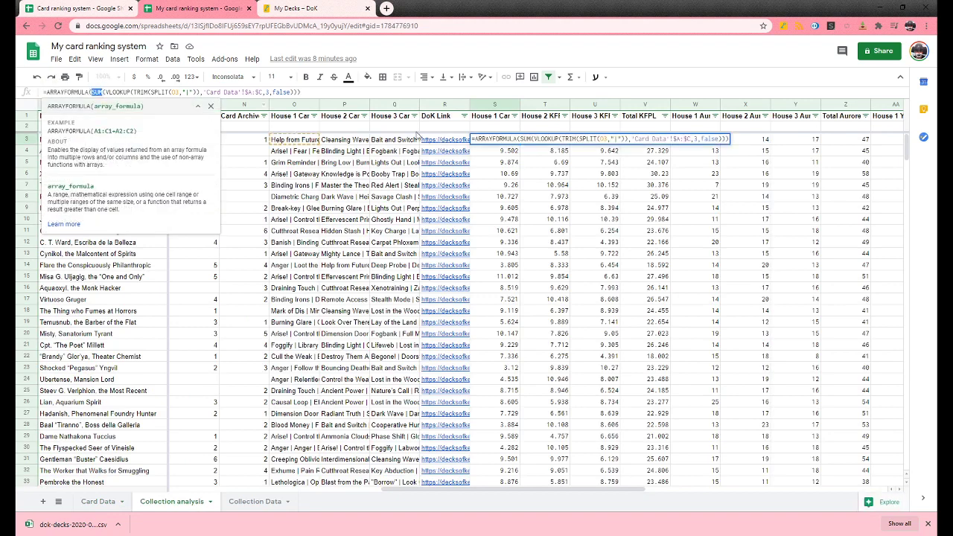
{"action": "left_click", "coordinate": [71, 92]}
{"action": "left_click_drag", "start_coordinate": [179, 92], "coordinate": [172, 92]}
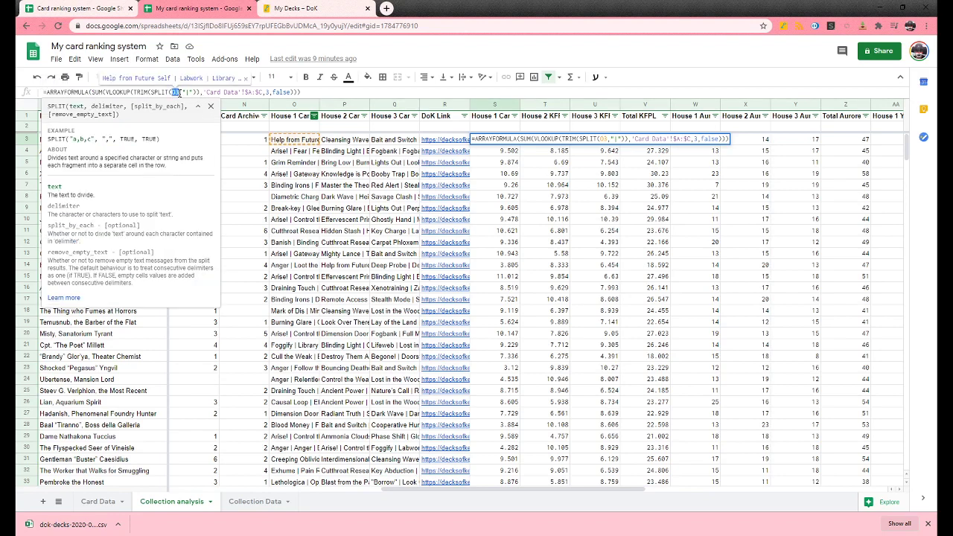
{"action": "key", "text": "Escape"}
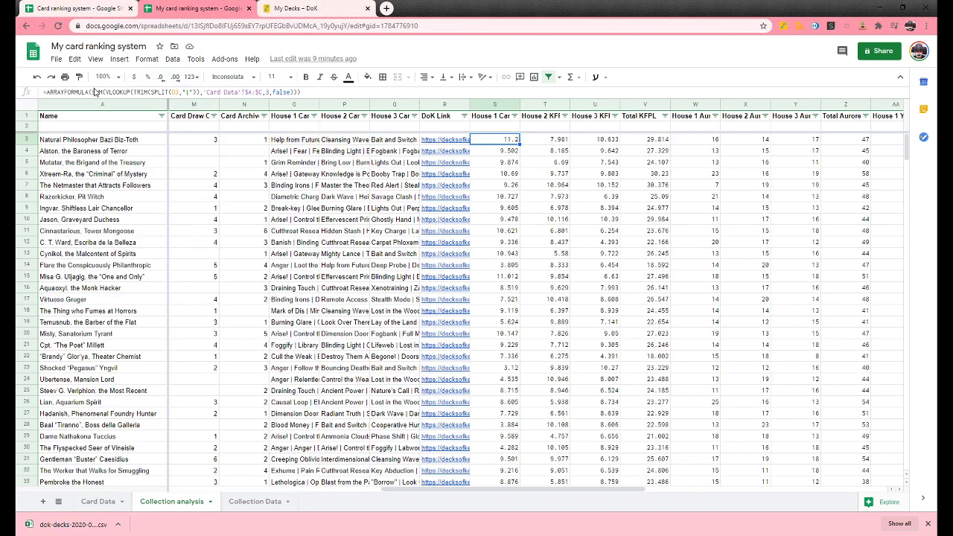
- Try removing the ARRAYFORMULA wrapper from the first deck's House 1 KFPL formula, and undo the change
{"action": "left_click_drag", "start_coordinate": [93, 90], "coordinate": [47, 92]}
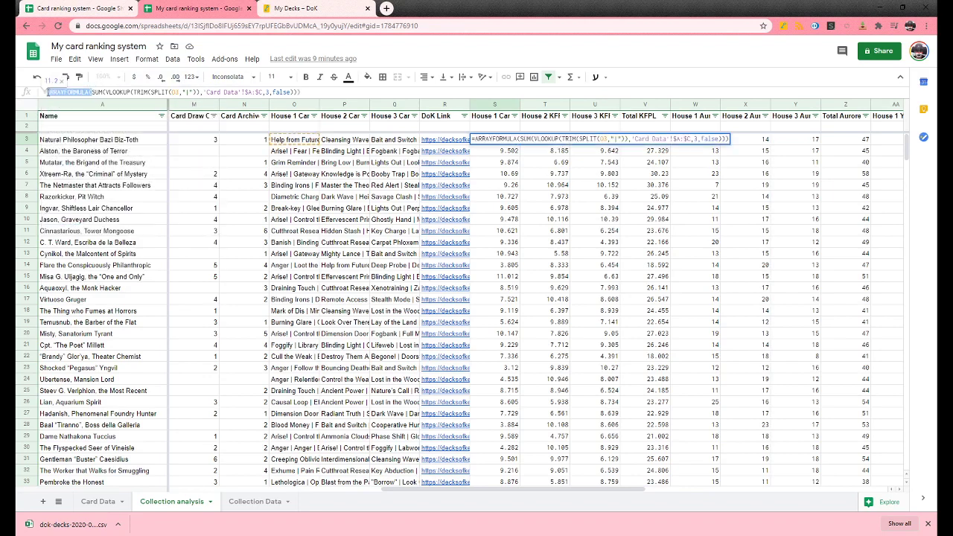
{"action": "key", "text": "BackSpace"}
{"action": "key", "text": "Return"}
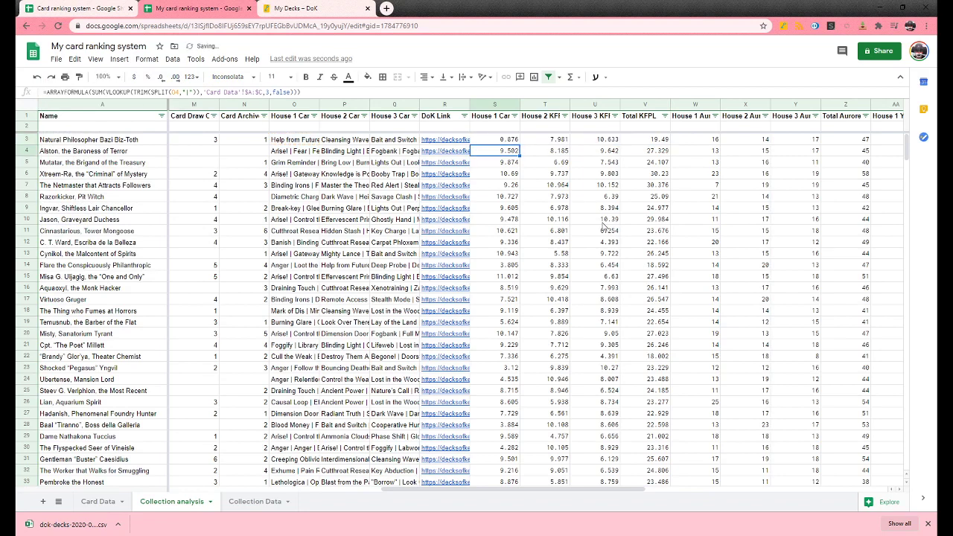
{"action": "key", "text": "ctrl+z"}
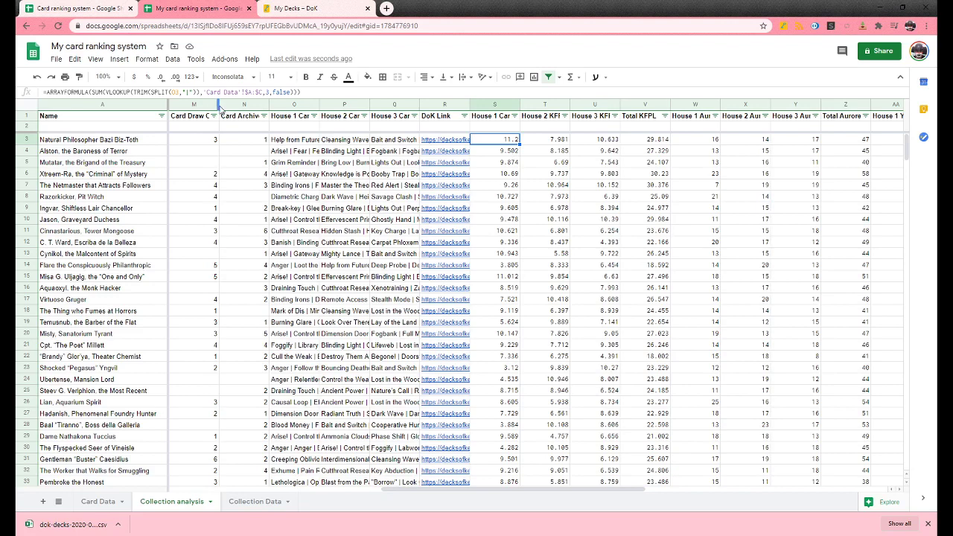
- Examine TRIM in the first deck's House 1 KFPL formula and the false argument in the second deck's, leaving both unchanged
{"action": "left_click", "coordinate": [143, 91]}
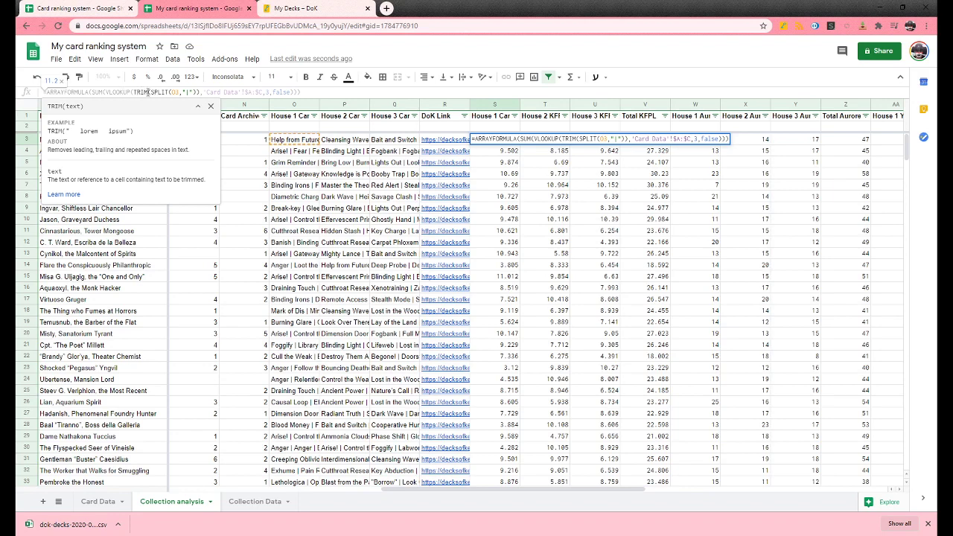
{"action": "key", "text": "Return"}
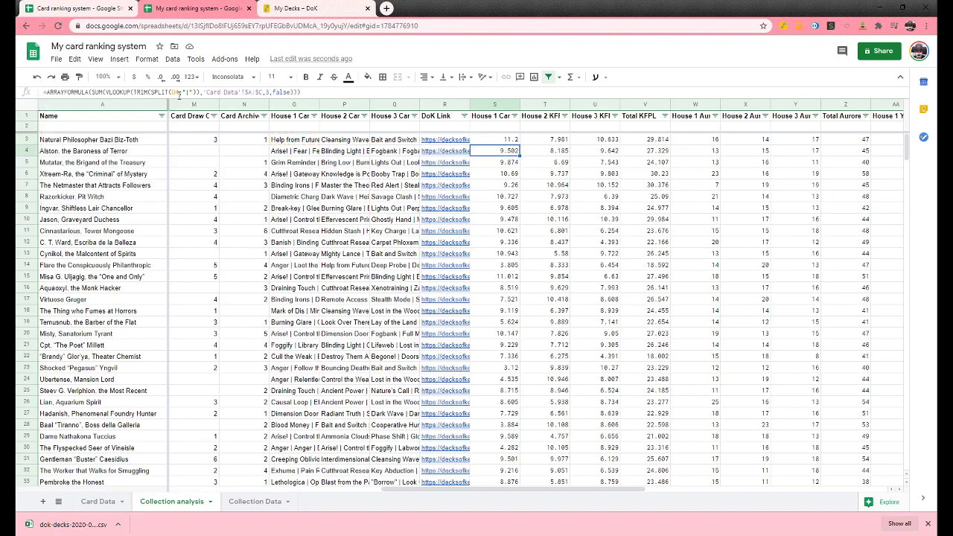
{"action": "left_click", "coordinate": [280, 92]}
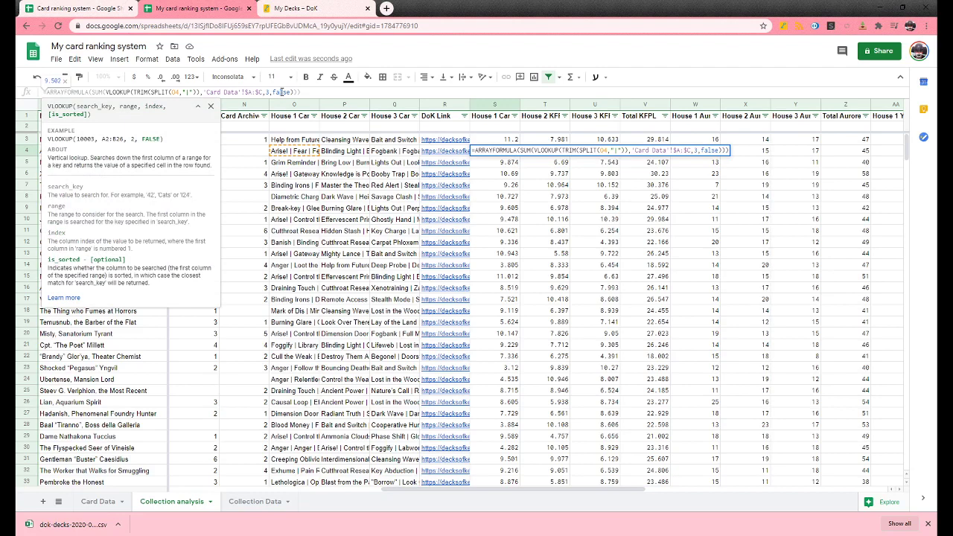
{"action": "key", "text": "Escape"}
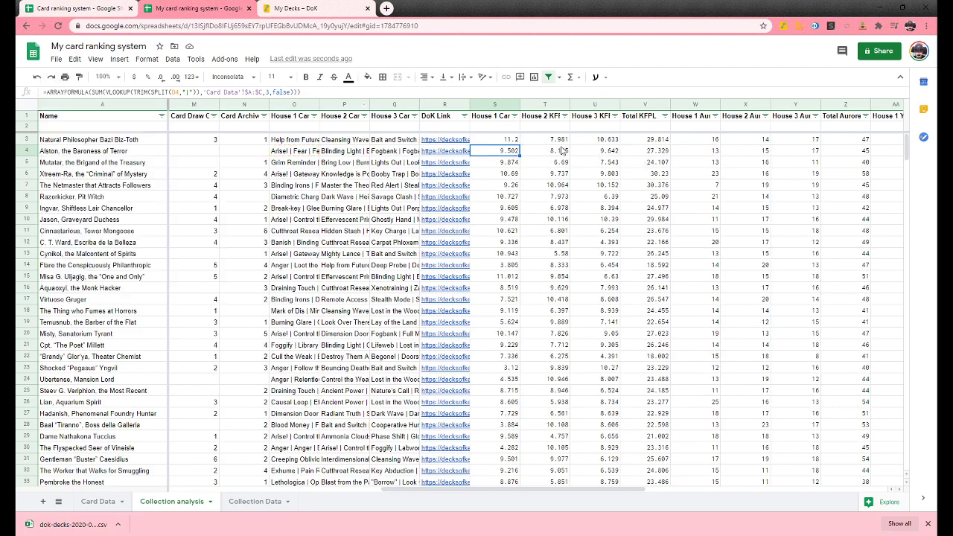
- Examine the first deck's KFPL formulas for Houses 1, 2 and 3 and the Total KFPL formula that adds them
{"action": "left_click", "coordinate": [510, 144]}
{"action": "left_click", "coordinate": [541, 141]}
{"action": "left_click", "coordinate": [582, 142]}
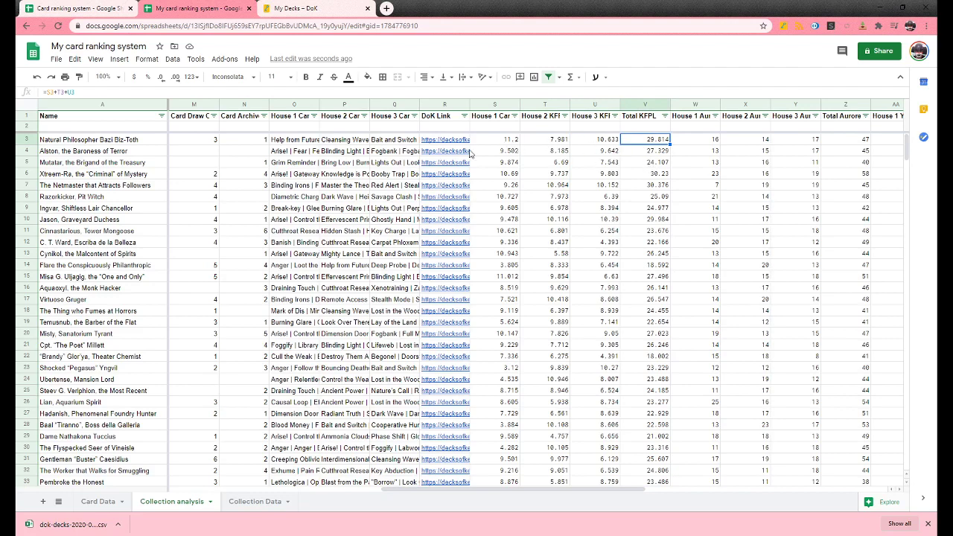
{"action": "left_click_drag", "start_coordinate": [639, 489], "coordinate": [741, 487]}
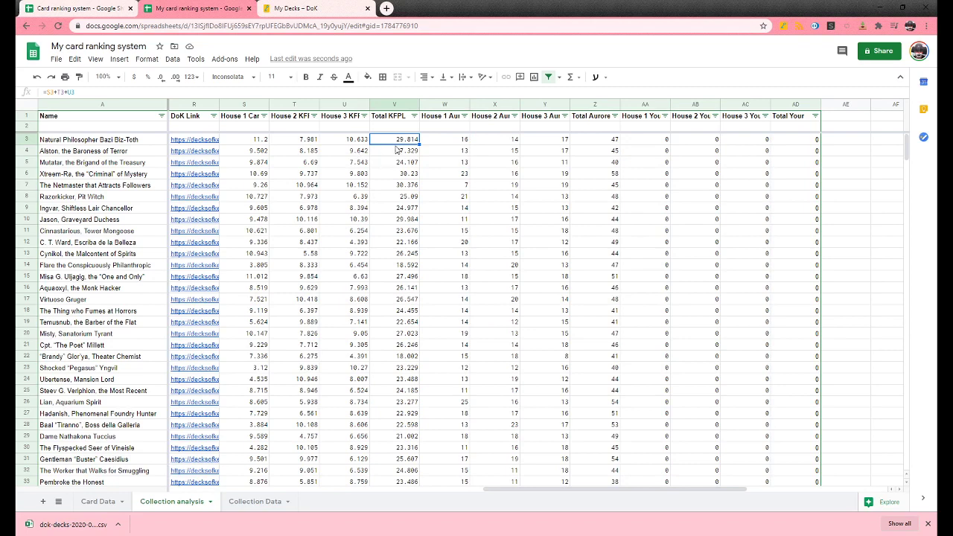
{"action": "left_click", "coordinate": [260, 143]}
{"action": "left_click", "coordinate": [304, 143]}
{"action": "left_click", "coordinate": [342, 143]}
{"action": "left_click", "coordinate": [396, 143]}
- Examine the first deck's House 1 and House 2 Aurore formulas, focusing on the VLOOKUP column index, without changing them
{"action": "left_click", "coordinate": [452, 145]}
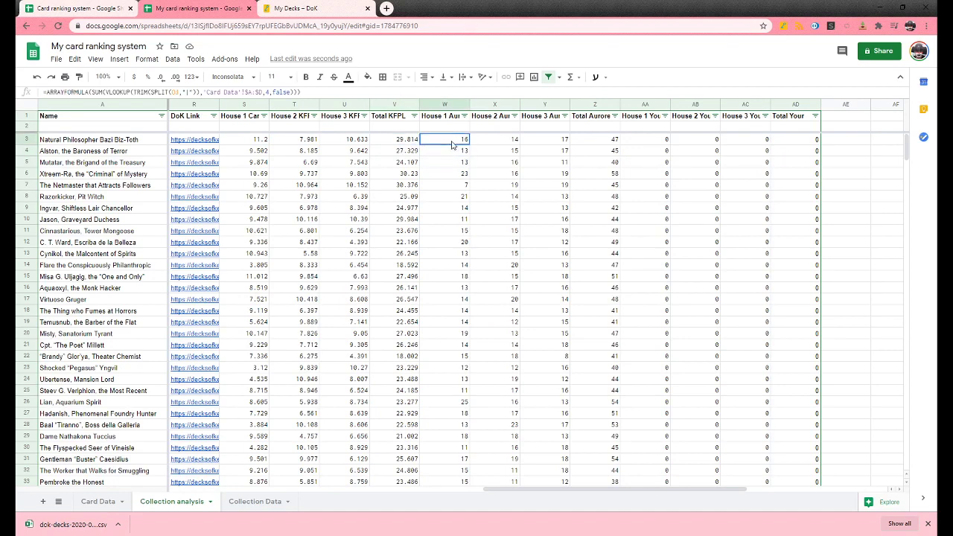
{"action": "left_click", "coordinate": [505, 141]}
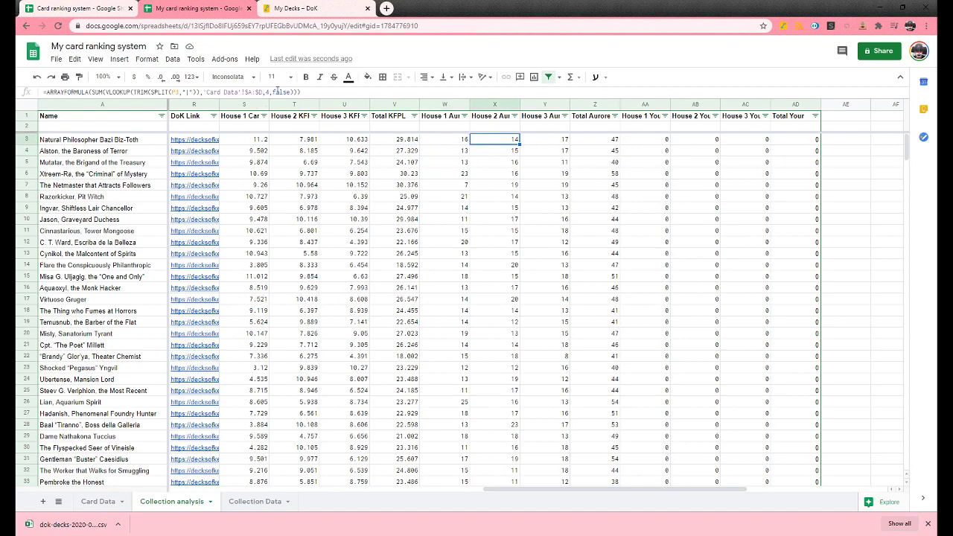
{"action": "left_click", "coordinate": [270, 91]}
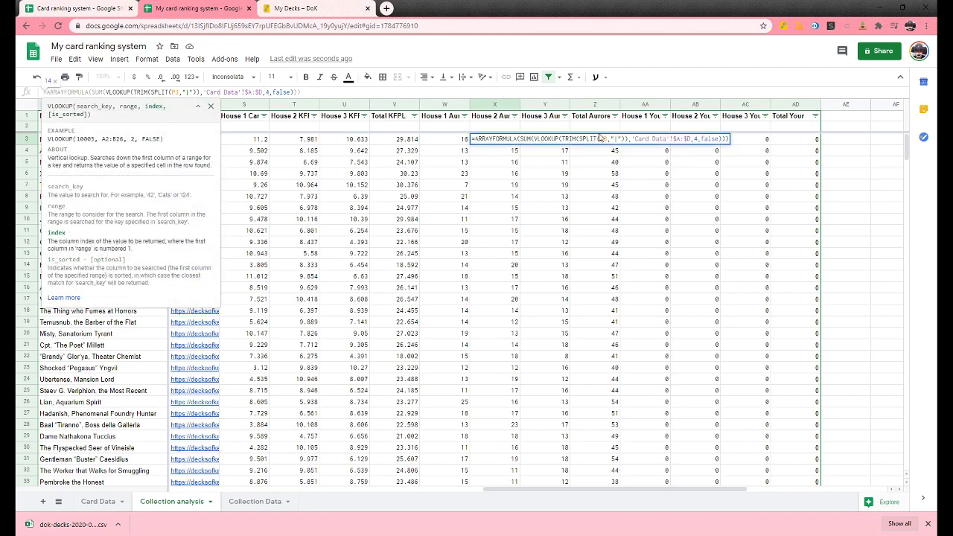
{"action": "key", "text": "Escape"}
- Examine the first deck's House 1 and House 2 Your score formulas and the House 1 Your column's filter options, without filtering
{"action": "left_click", "coordinate": [635, 141]}
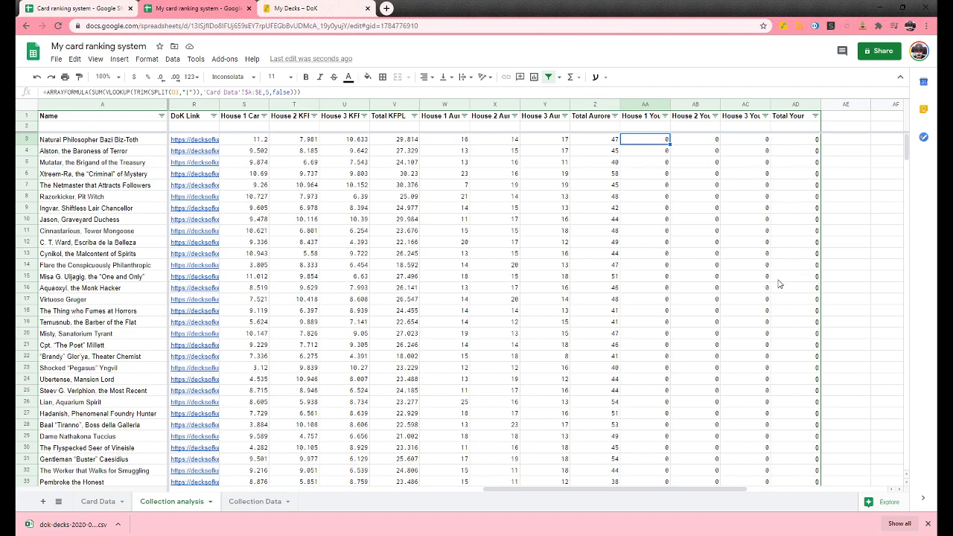
{"action": "scroll", "coordinate": [783, 235], "scroll_direction": "down", "scroll_amount": 7}
{"action": "scroll", "coordinate": [778, 256], "scroll_direction": "up", "scroll_amount": 7}
{"action": "left_click", "coordinate": [665, 117]}
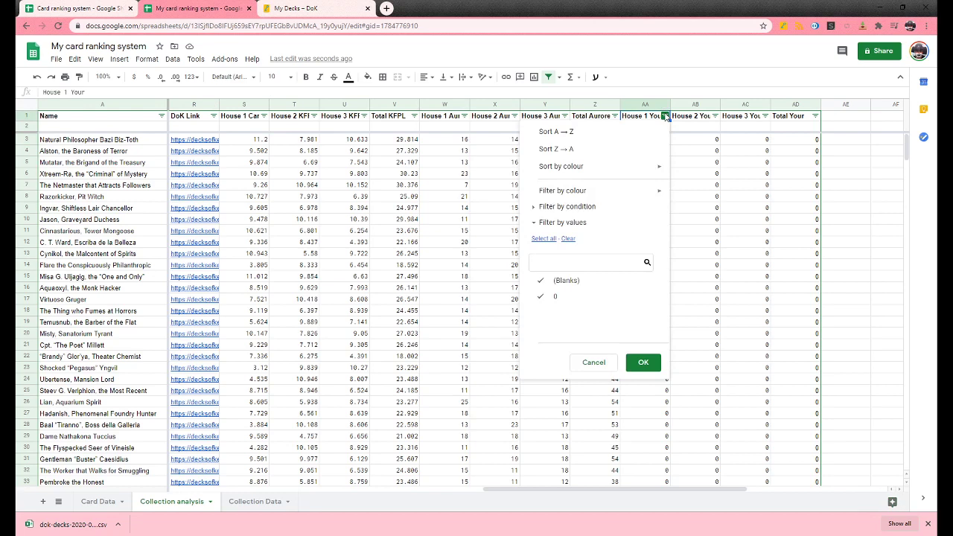
{"action": "left_click", "coordinate": [708, 143]}
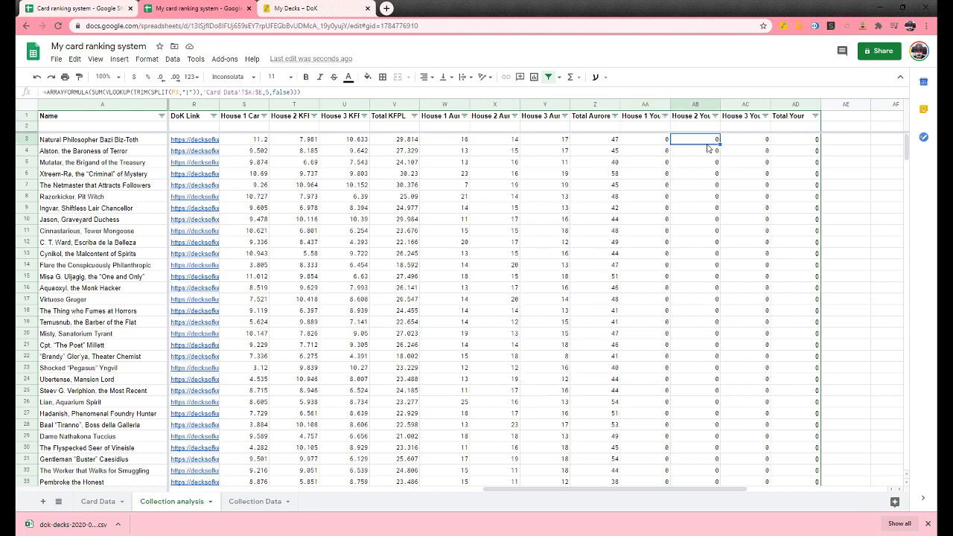
- Try sorting the decks by Total Aurore from Z to A, and inspect the Total Aurore cell of the top deck
{"action": "left_click", "coordinate": [614, 116]}
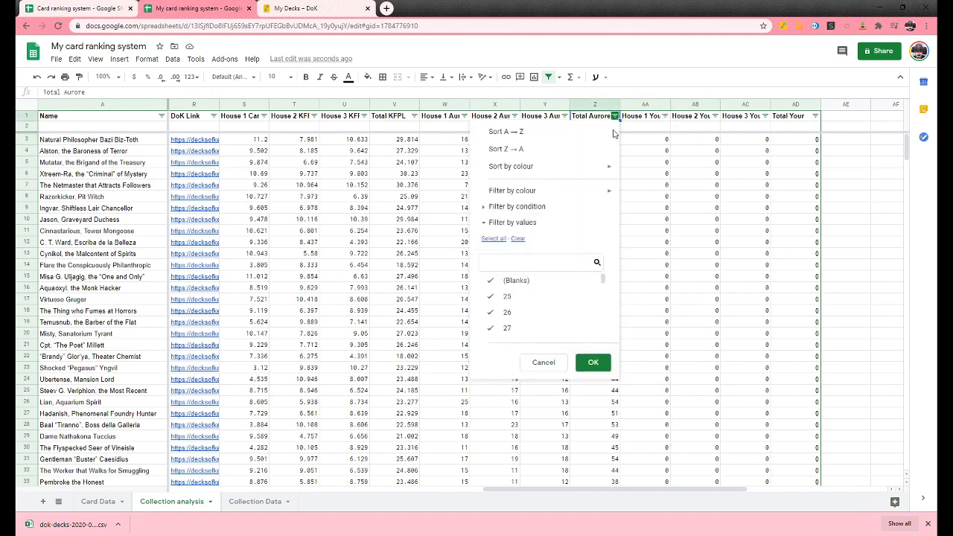
{"action": "left_click", "coordinate": [562, 151]}
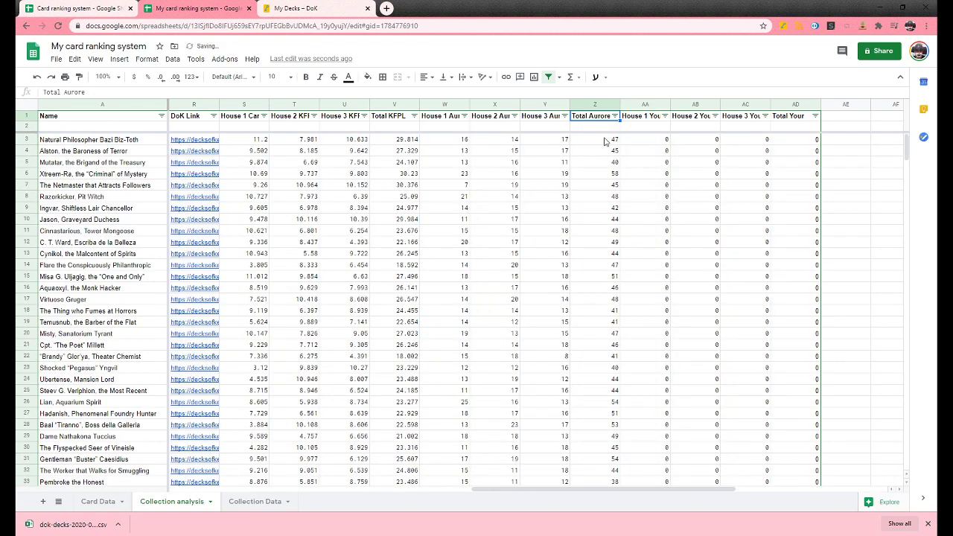
{"action": "left_click", "coordinate": [605, 140]}
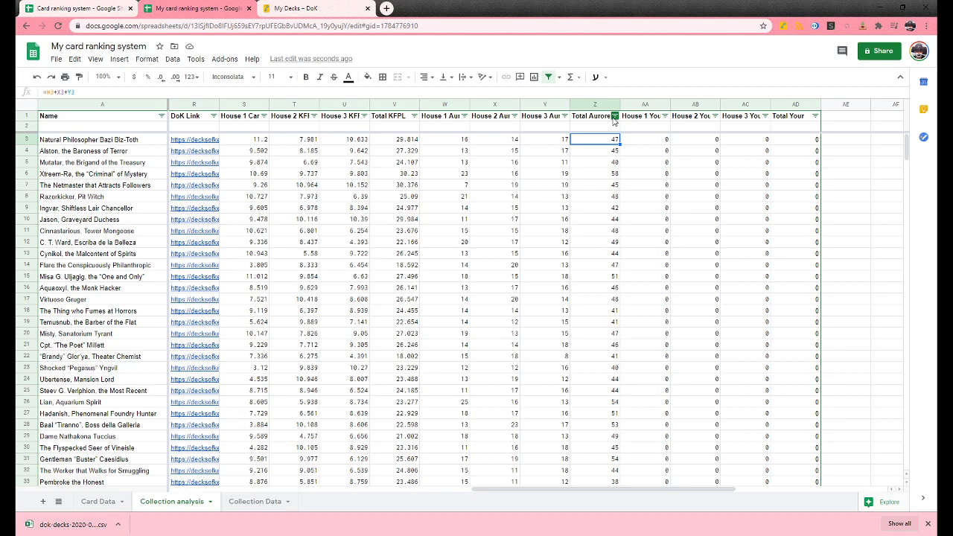
{"action": "left_click", "coordinate": [615, 118]}
{"action": "left_click", "coordinate": [576, 153]}
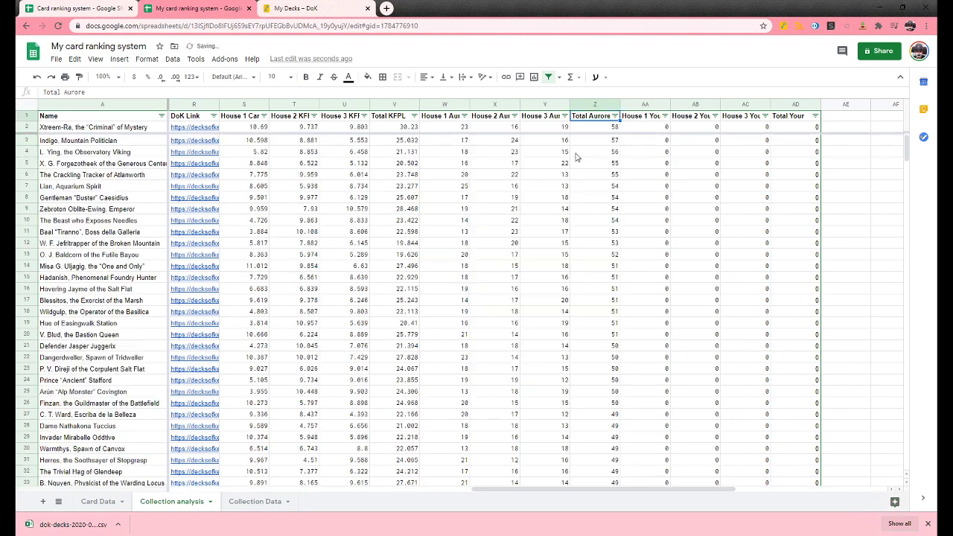
{"action": "left_click", "coordinate": [608, 130]}
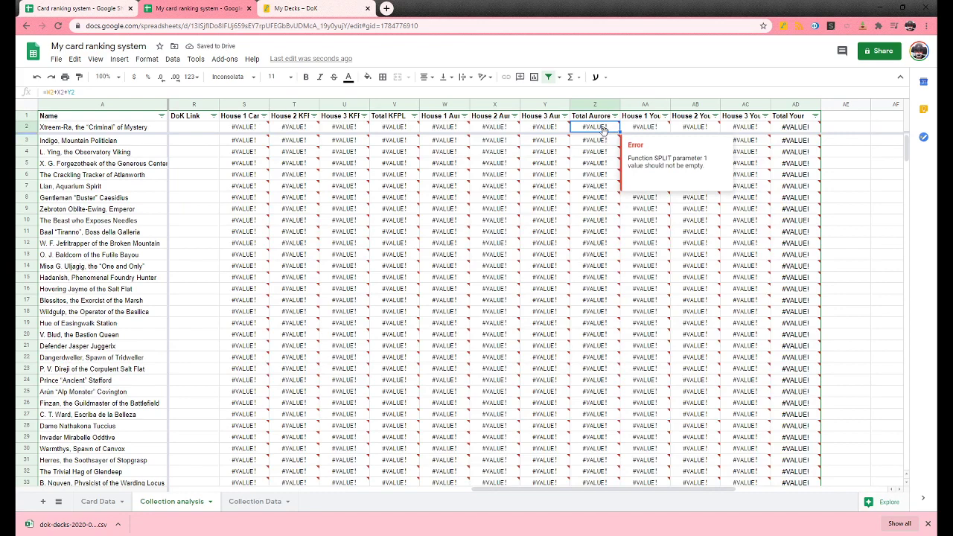
- Undo the Total Aurore sort, and look through the deck rows with their card lists and house totals
{"action": "left_click_drag", "start_coordinate": [574, 491], "coordinate": [499, 483]}
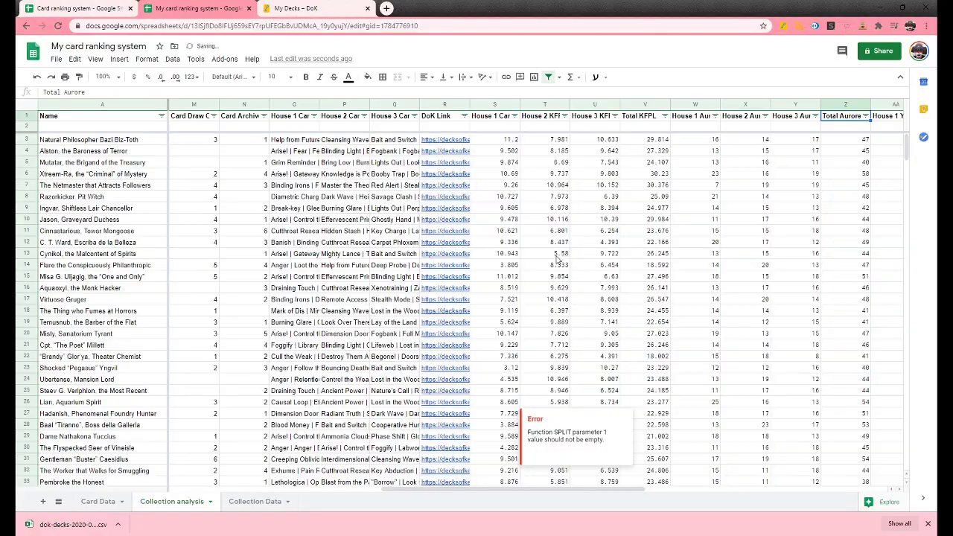
{"action": "scroll", "coordinate": [679, 299], "scroll_direction": "down", "scroll_amount": 20}
{"action": "scroll", "coordinate": [679, 299], "scroll_direction": "down", "scroll_amount": 20}
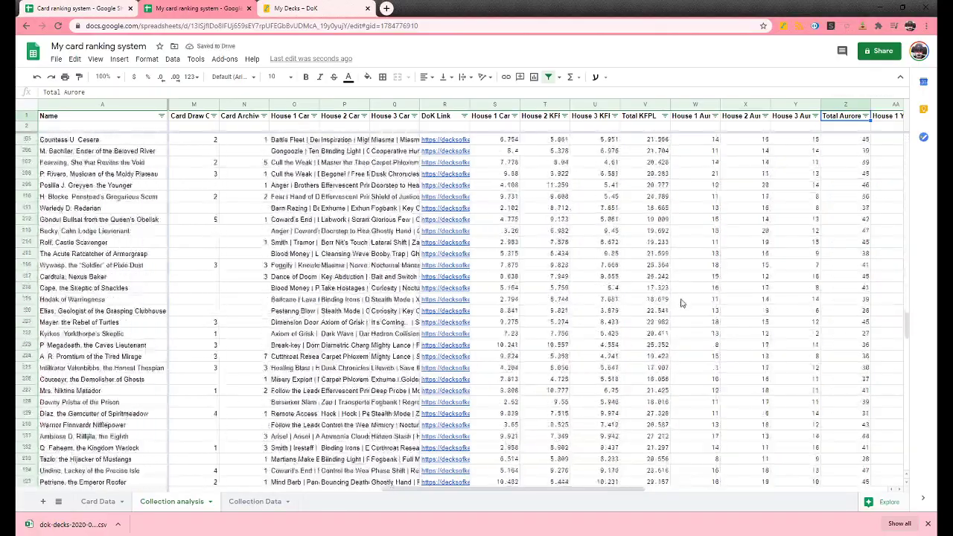
{"action": "scroll", "coordinate": [685, 325], "scroll_direction": "up", "scroll_amount": 20}
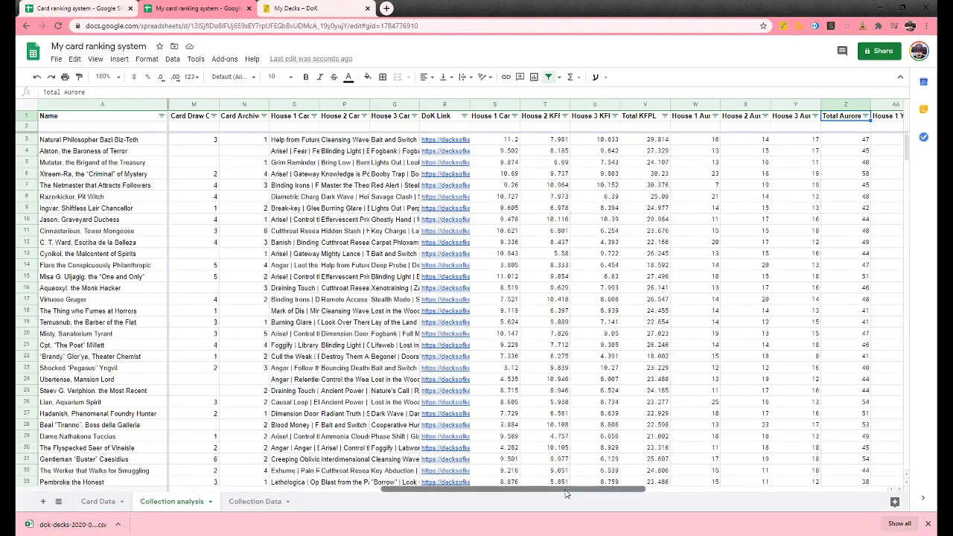
- Filter the decks by condition to those with a Total Aurore greater than 48
{"action": "left_click_drag", "start_coordinate": [566, 493], "coordinate": [669, 485]}
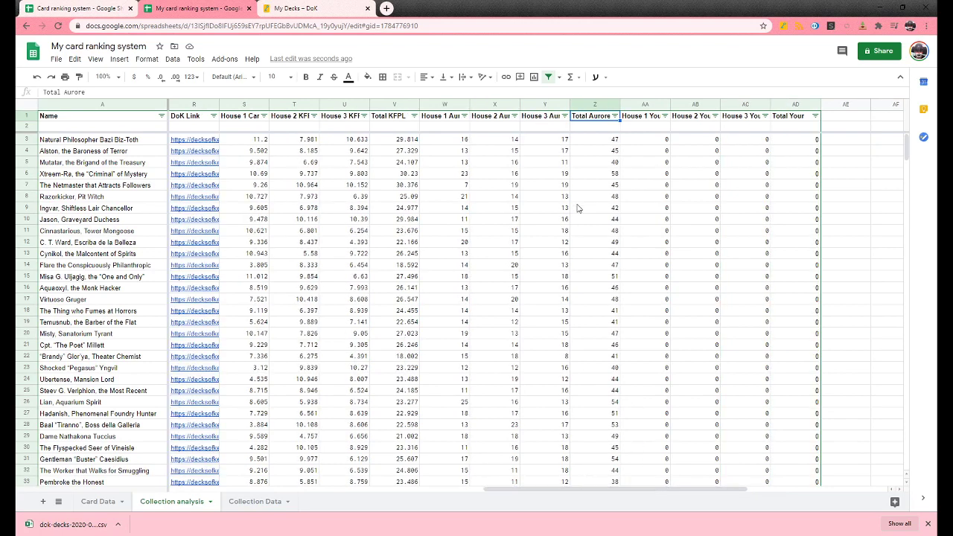
{"action": "left_click", "coordinate": [615, 117]}
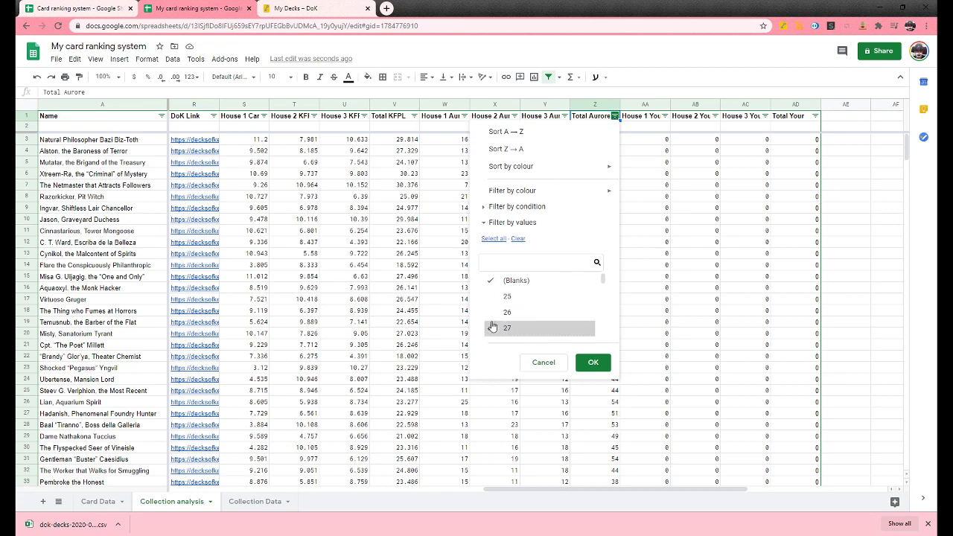
{"action": "left_click", "coordinate": [587, 363]}
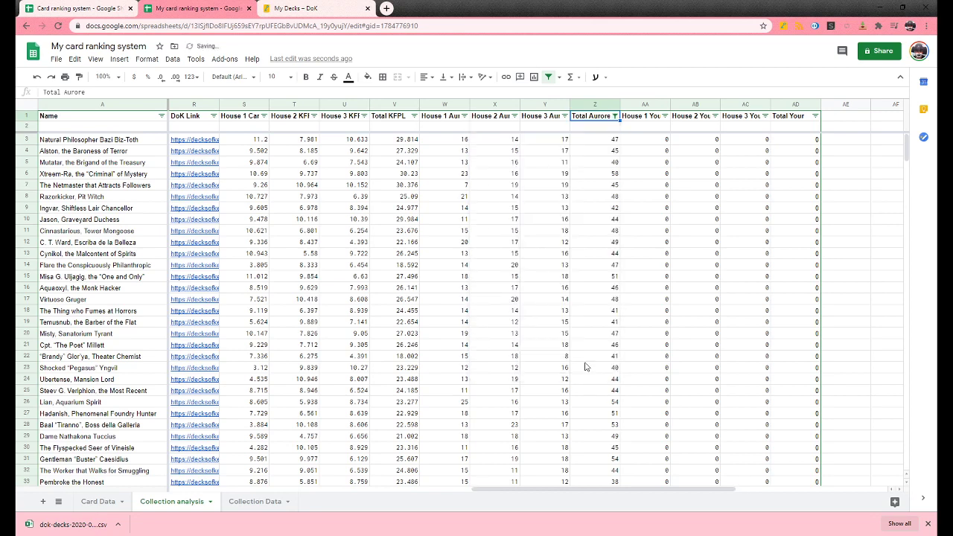
{"action": "left_click", "coordinate": [615, 116]}
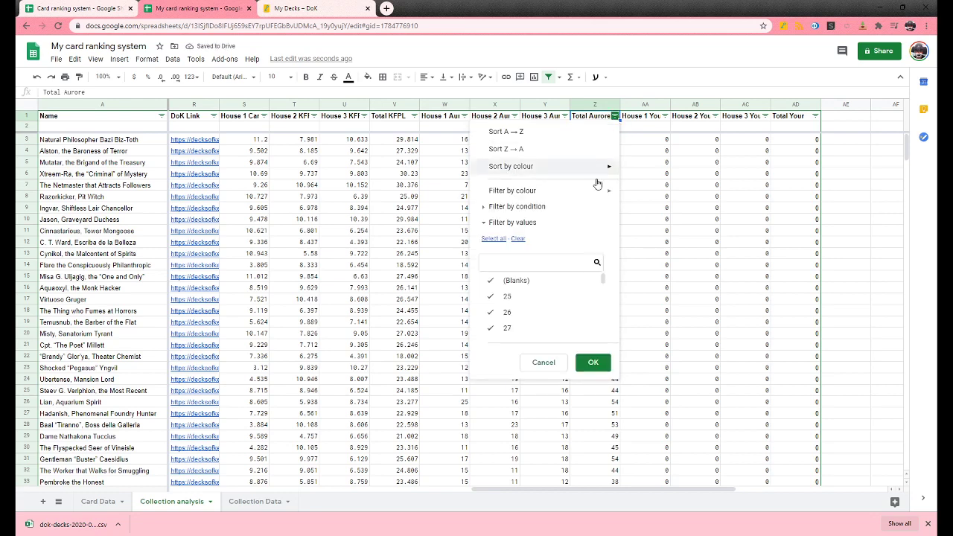
{"action": "left_click", "coordinate": [530, 208]}
{"action": "left_click", "coordinate": [529, 225]}
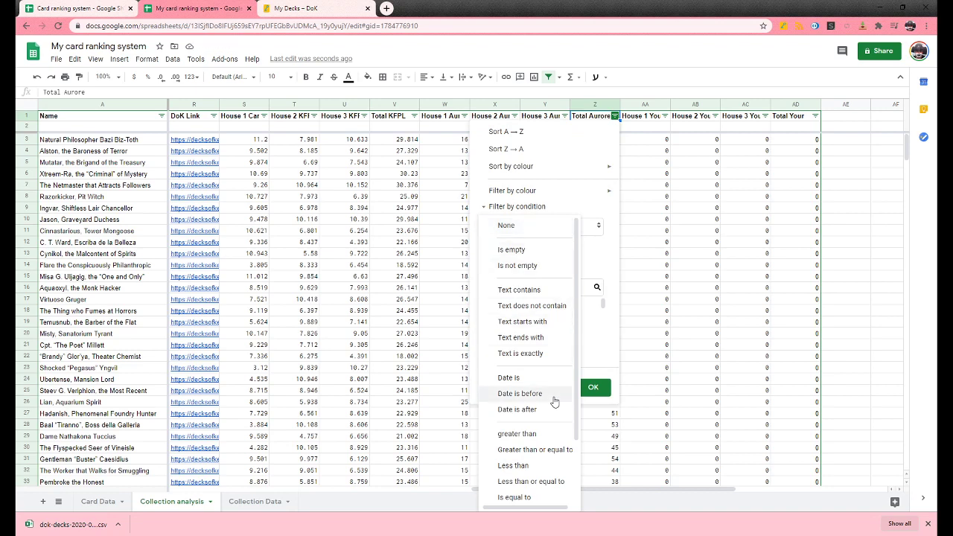
{"action": "left_click", "coordinate": [542, 436]}
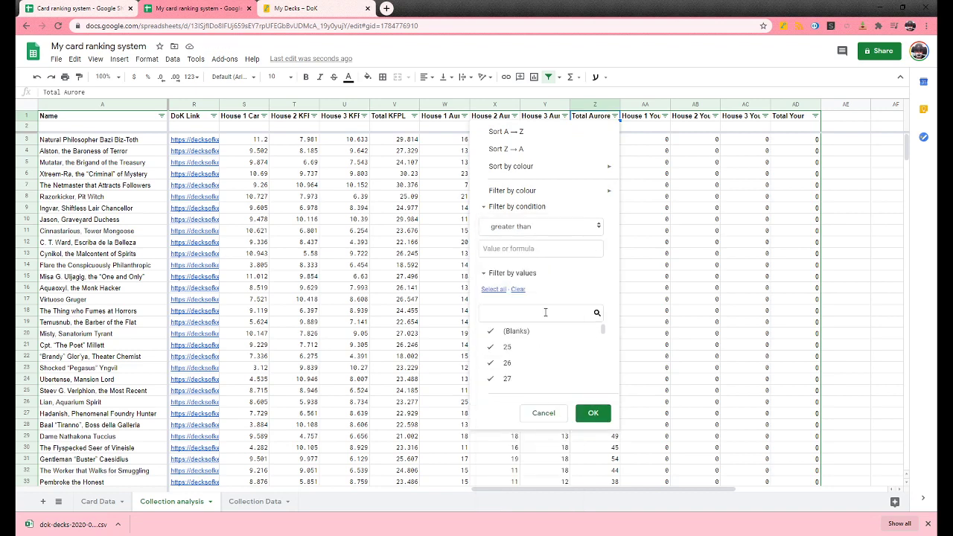
{"action": "left_click", "coordinate": [538, 246]}
{"action": "type", "text": "48"}
{"action": "left_click", "coordinate": [593, 412]}
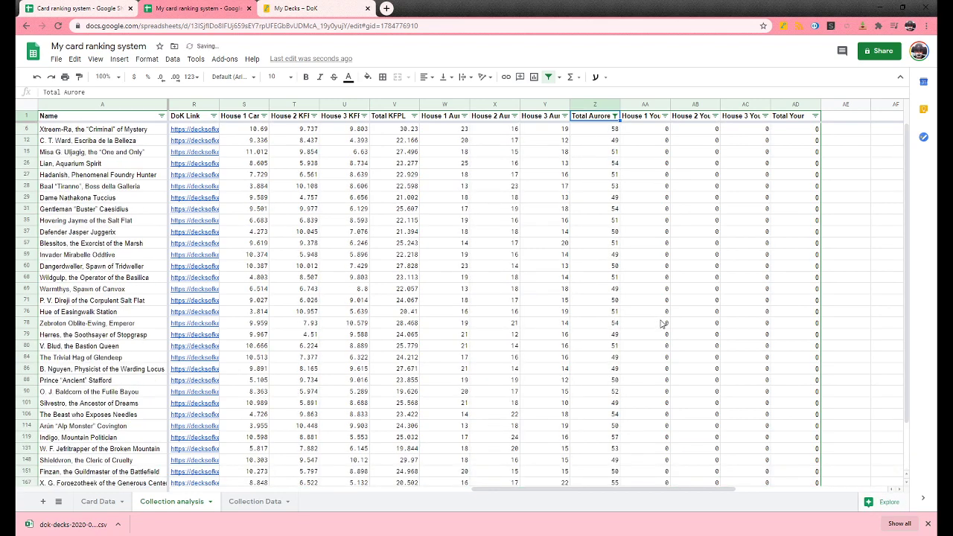
- Look through the filtered decks, and reset the Total Aurore filter condition to None
{"action": "scroll", "coordinate": [626, 406], "scroll_direction": "up", "scroll_amount": 3}
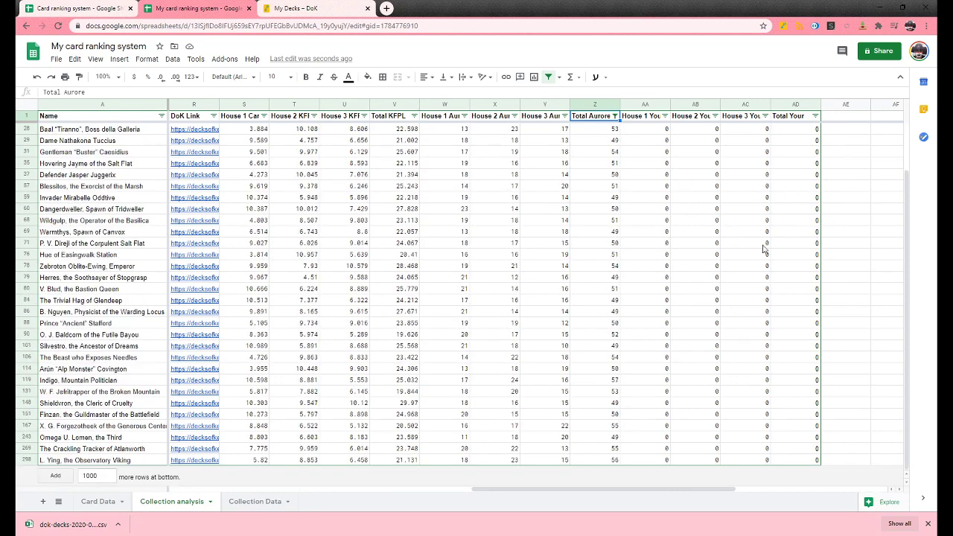
{"action": "scroll", "coordinate": [668, 195], "scroll_direction": "down", "scroll_amount": 3}
{"action": "scroll", "coordinate": [668, 195], "scroll_direction": "up", "scroll_amount": 3}
{"action": "scroll", "coordinate": [668, 195], "scroll_direction": "down", "scroll_amount": 3}
{"action": "scroll", "coordinate": [669, 196], "scroll_direction": "up", "scroll_amount": 1}
{"action": "scroll", "coordinate": [668, 195], "scroll_direction": "up", "scroll_amount": 1}
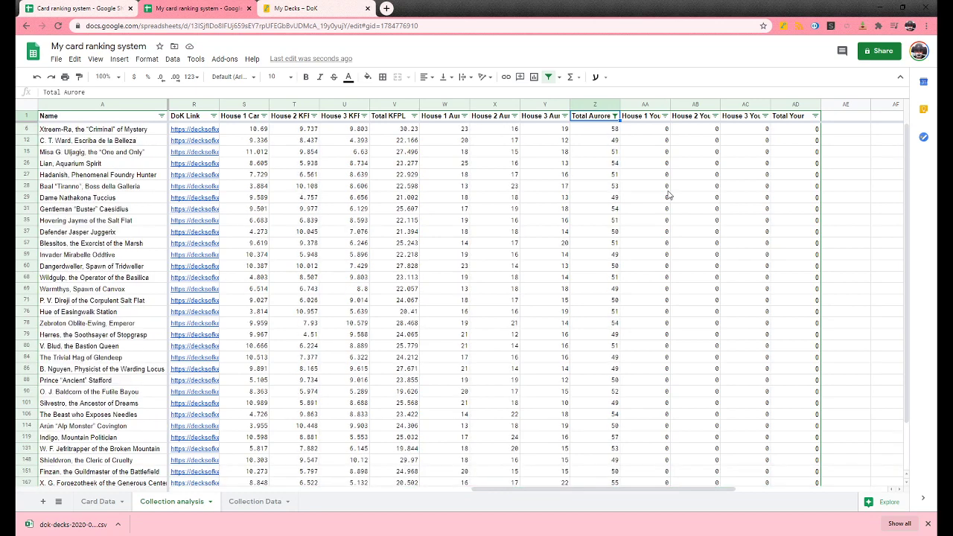
{"action": "left_click", "coordinate": [615, 116]}
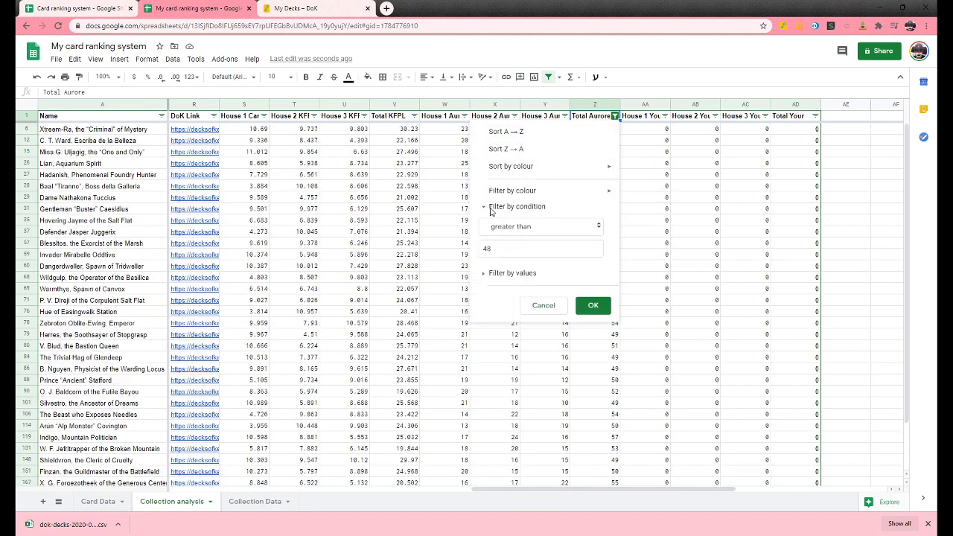
{"action": "left_click", "coordinate": [539, 226]}
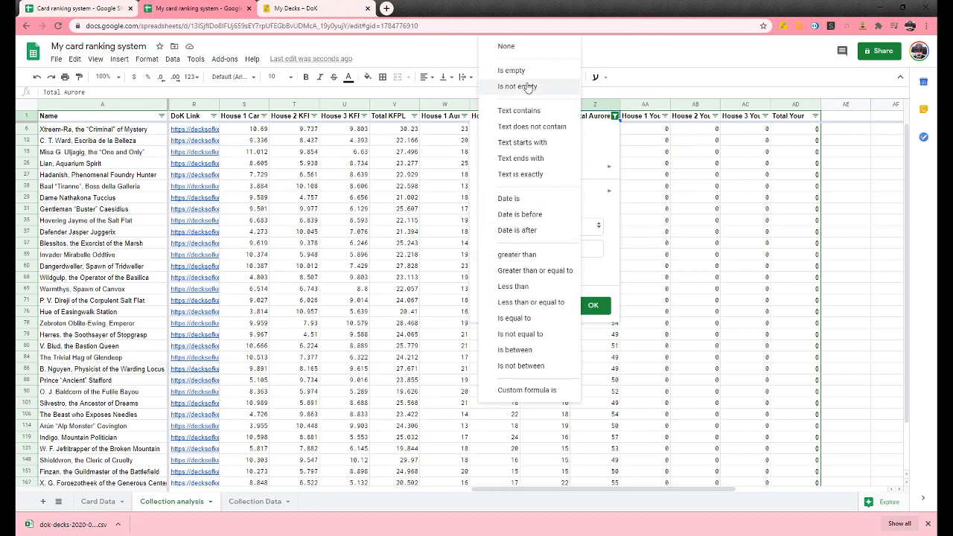
{"action": "left_click", "coordinate": [521, 50]}
{"action": "left_click", "coordinate": [593, 280]}
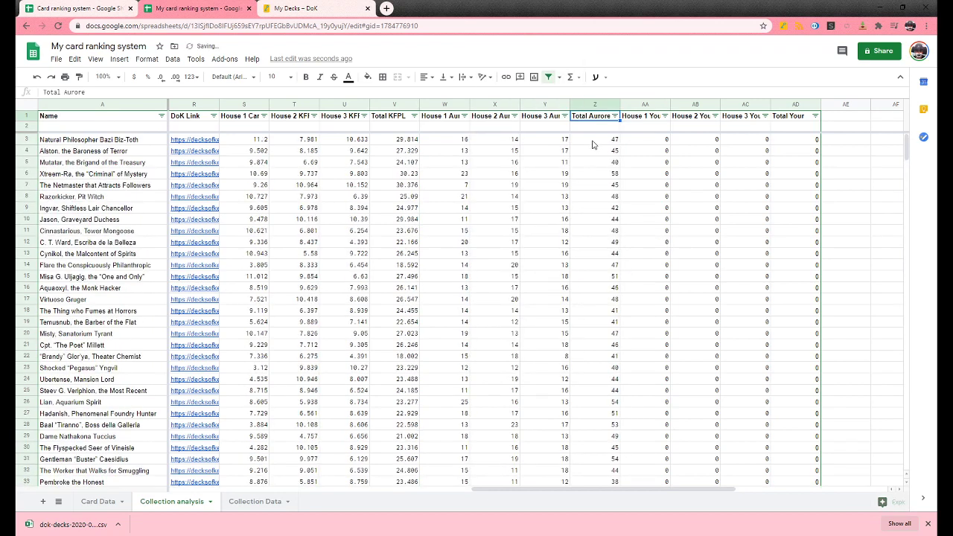
- Check several row 2 cells below the headers, and turn off the filter on the Collection analysis sheet
{"action": "left_click", "coordinate": [422, 128]}
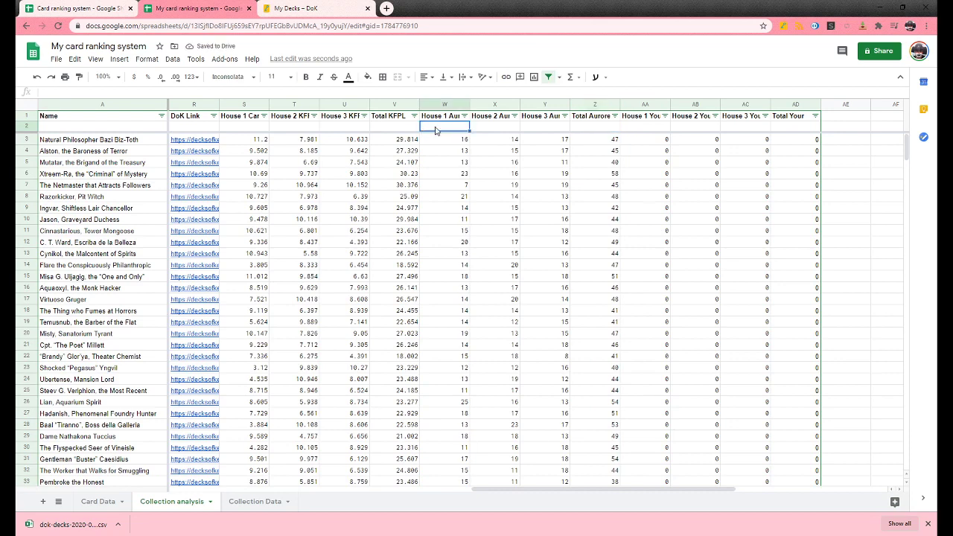
{"action": "left_click", "coordinate": [360, 128]}
{"action": "left_click", "coordinate": [259, 129]}
{"action": "left_click", "coordinate": [215, 128]}
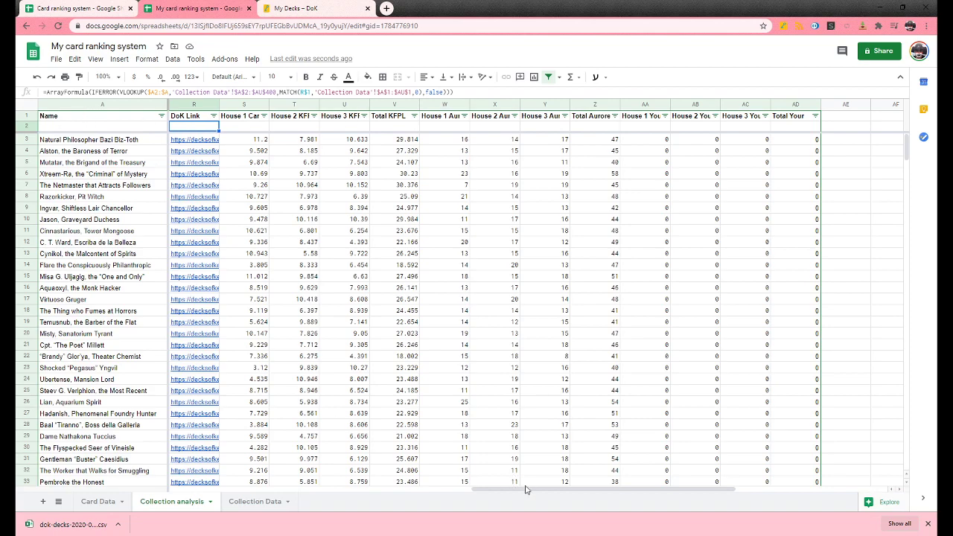
{"action": "left_click_drag", "start_coordinate": [528, 490], "coordinate": [226, 490]}
{"action": "left_click", "coordinate": [172, 58]}
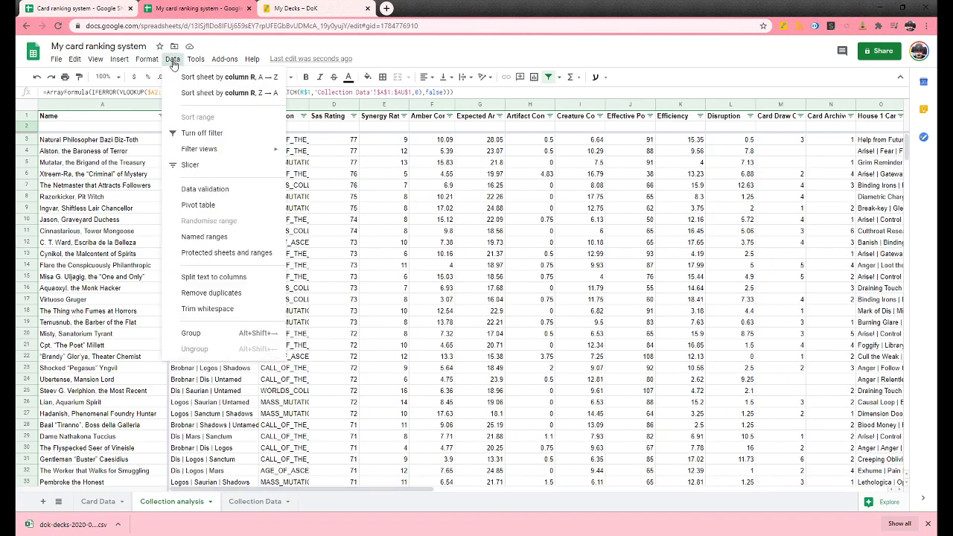
{"action": "left_click", "coordinate": [234, 134]}
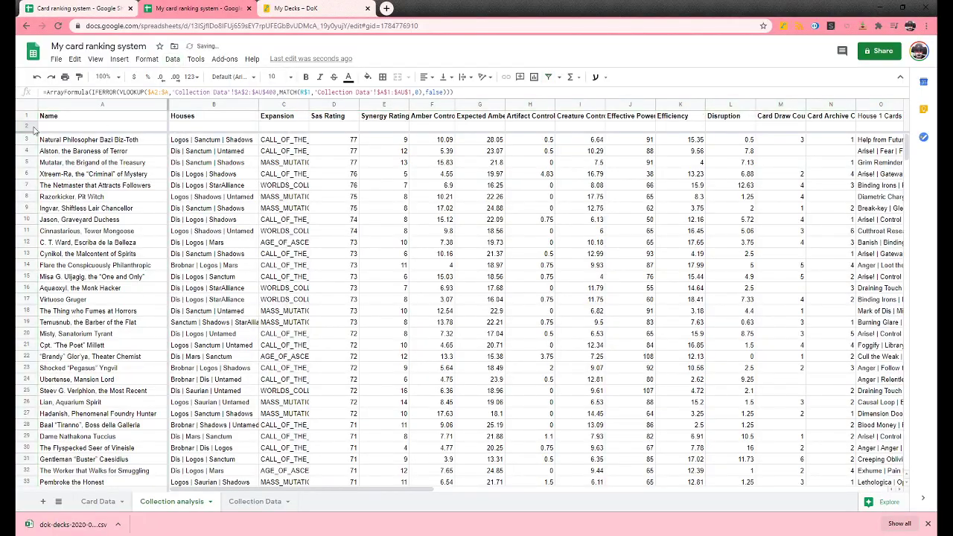
{"action": "scroll", "coordinate": [318, 257], "scroll_direction": "down", "scroll_amount": 20}
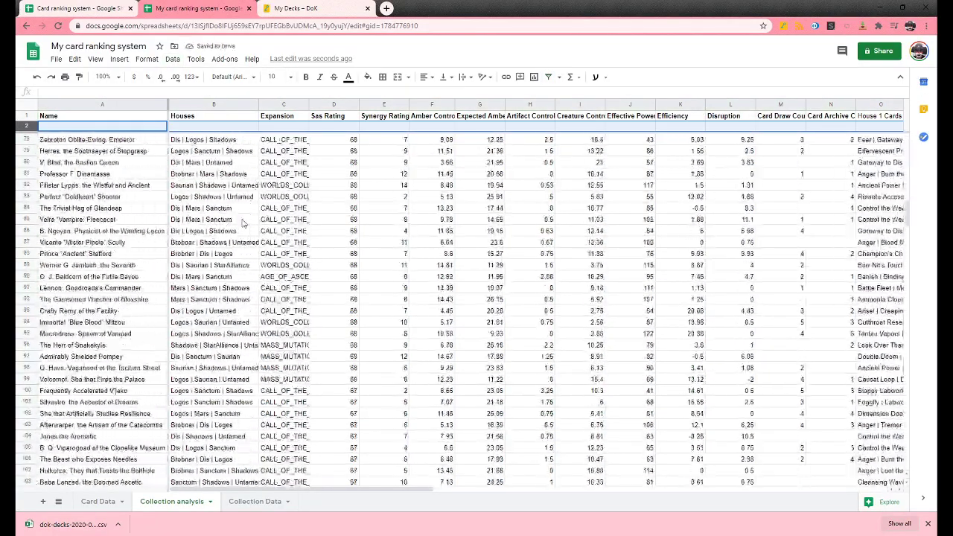
{"action": "scroll", "coordinate": [260, 208], "scroll_direction": "down", "scroll_amount": 10}
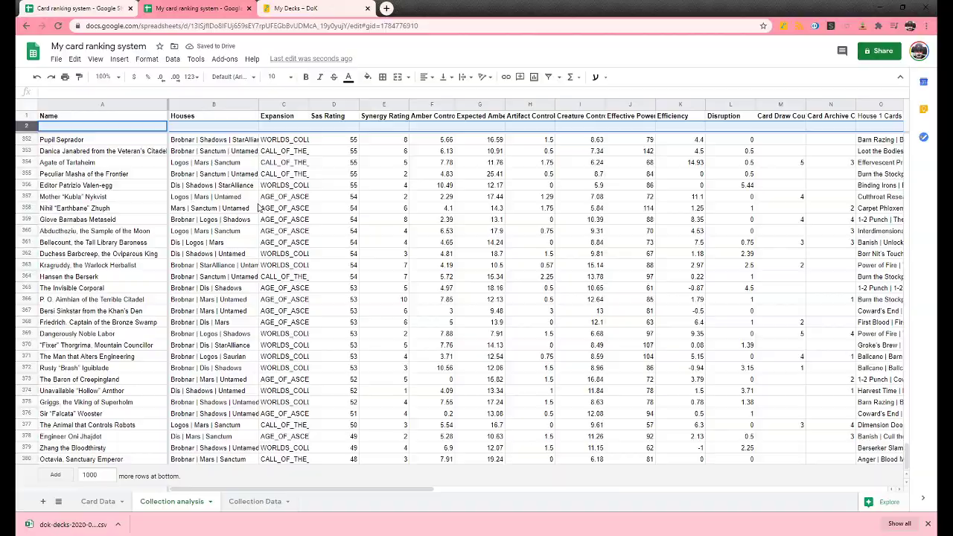
{"action": "left_click", "coordinate": [26, 459]}
{"action": "scroll", "coordinate": [74, 227], "scroll_direction": "up", "scroll_amount": 20}
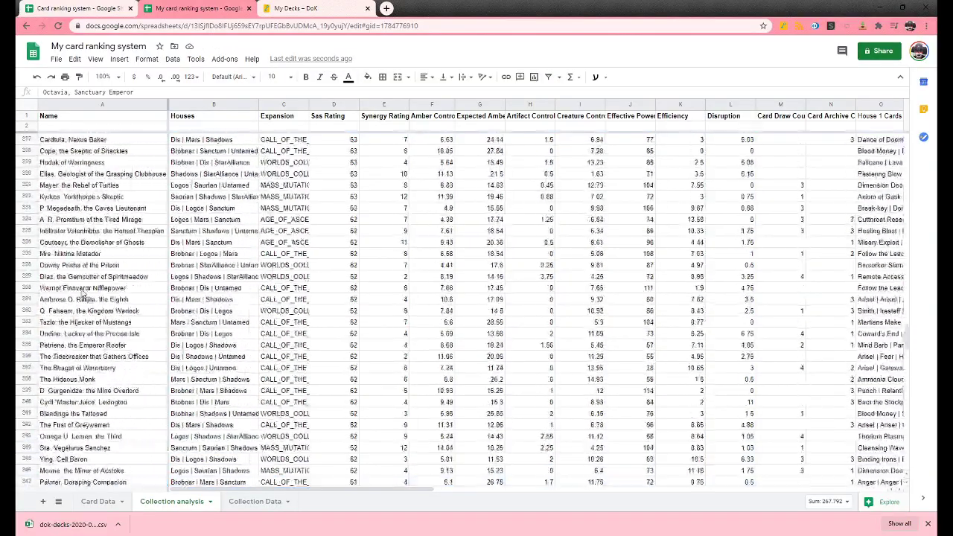
{"action": "scroll", "coordinate": [75, 227], "scroll_direction": "up", "scroll_amount": 20}
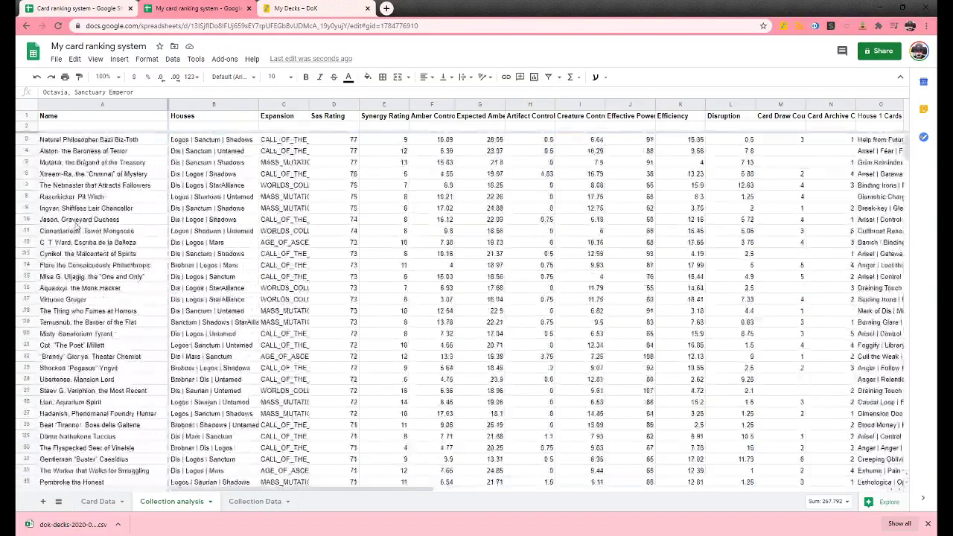
- Create a filter over rows 2 to 380 so that the filter row sits below the column headers
{"action": "left_click", "coordinate": [27, 127]}
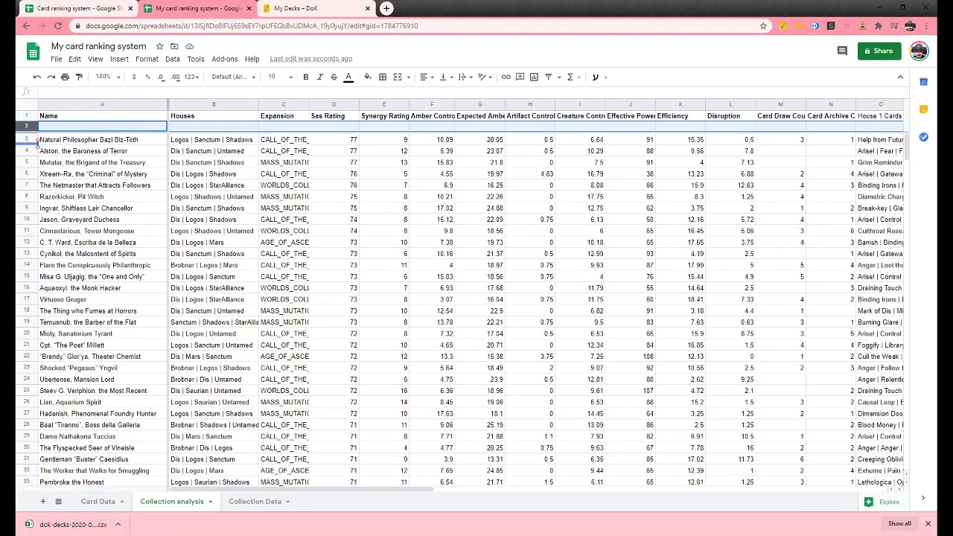
{"action": "scroll", "coordinate": [51, 299], "scroll_direction": "down", "scroll_amount": 20}
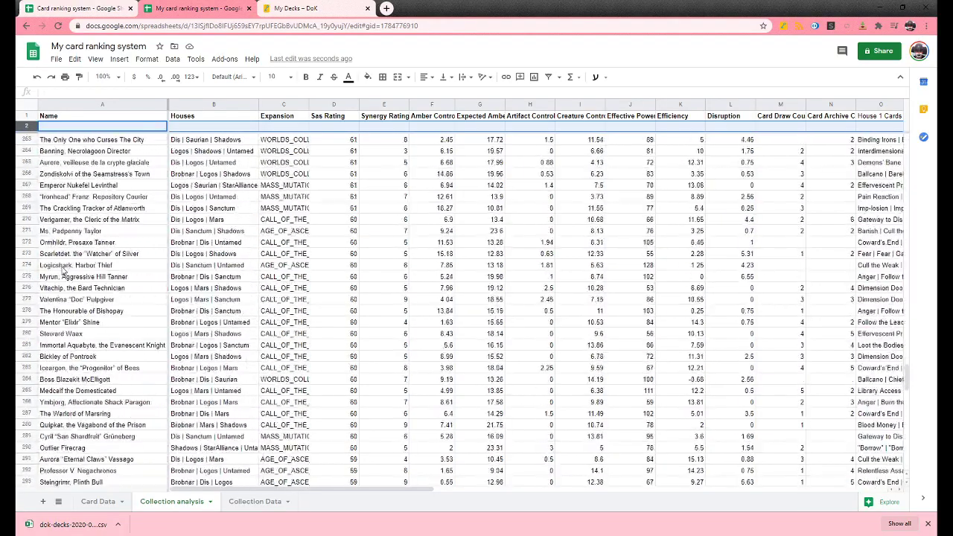
{"action": "left_click", "coordinate": [26, 459], "text": "shift"}
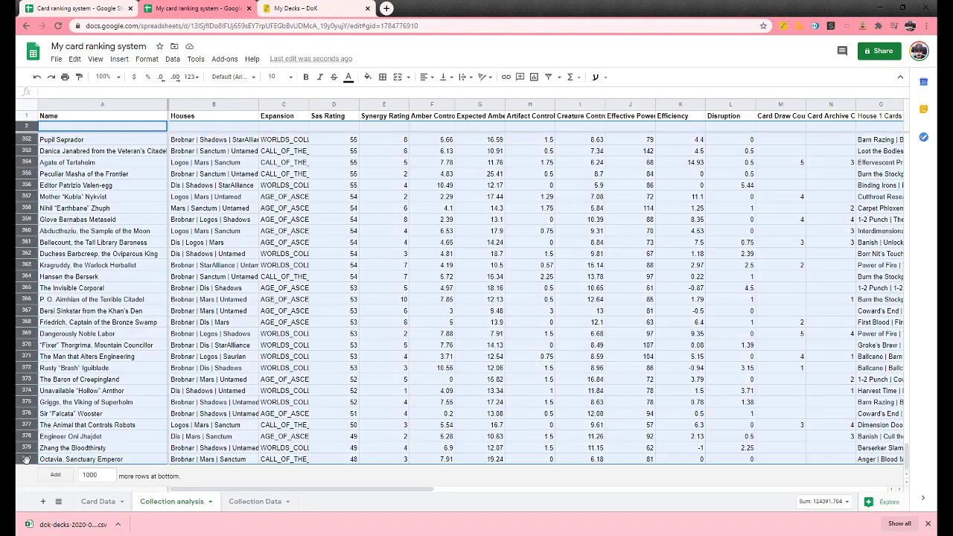
{"action": "left_click", "coordinate": [172, 59]}
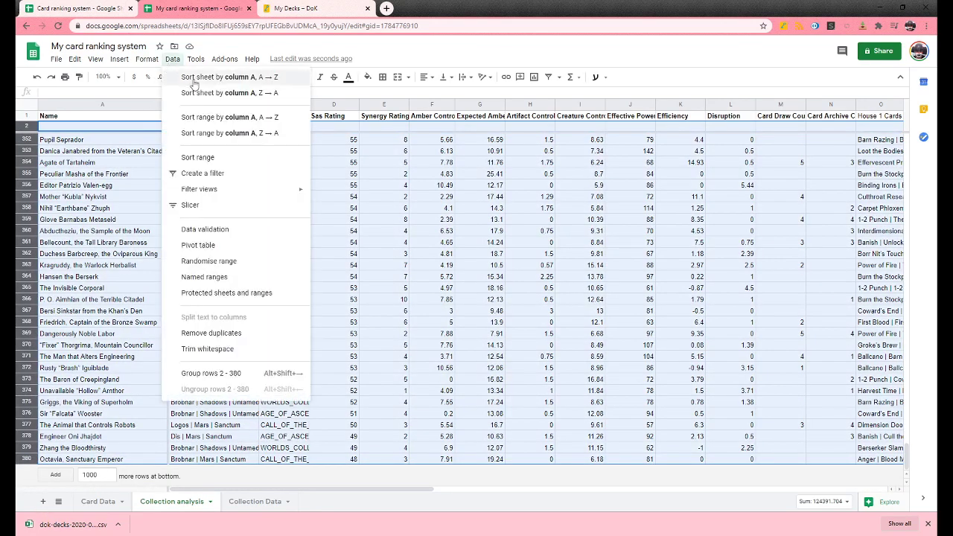
{"action": "left_click", "coordinate": [235, 173]}
- Sort the decks by Total Aurore from Z to A
{"action": "scroll", "coordinate": [540, 307], "scroll_direction": "up", "scroll_amount": 15}
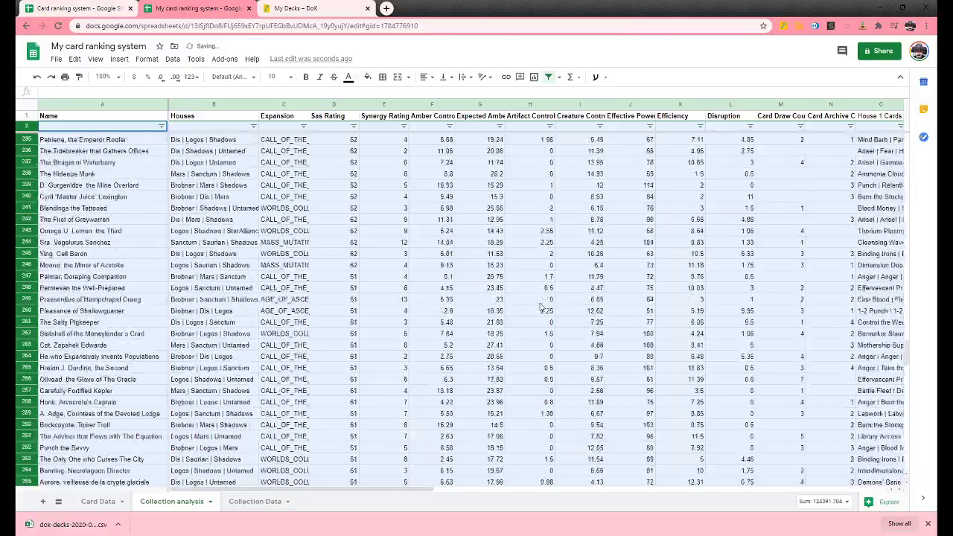
{"action": "scroll", "coordinate": [540, 307], "scroll_direction": "up", "scroll_amount": 20}
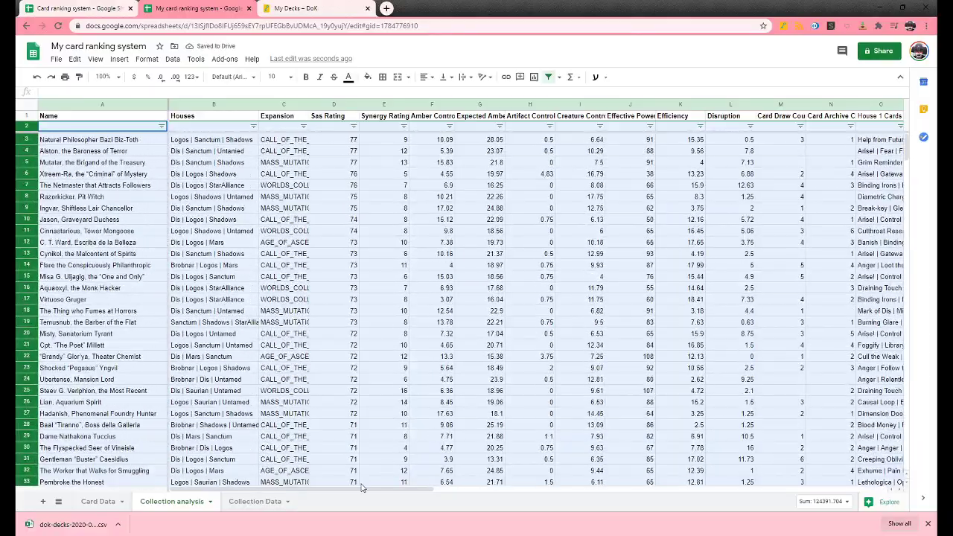
{"action": "left_click_drag", "start_coordinate": [414, 497], "coordinate": [700, 493]}
{"action": "left_click", "coordinate": [744, 242]}
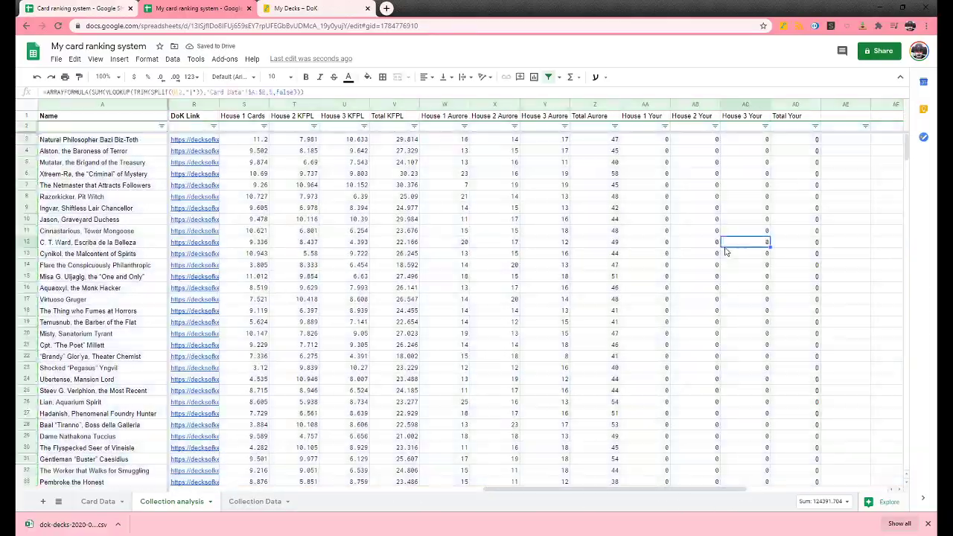
{"action": "left_click", "coordinate": [615, 126]}
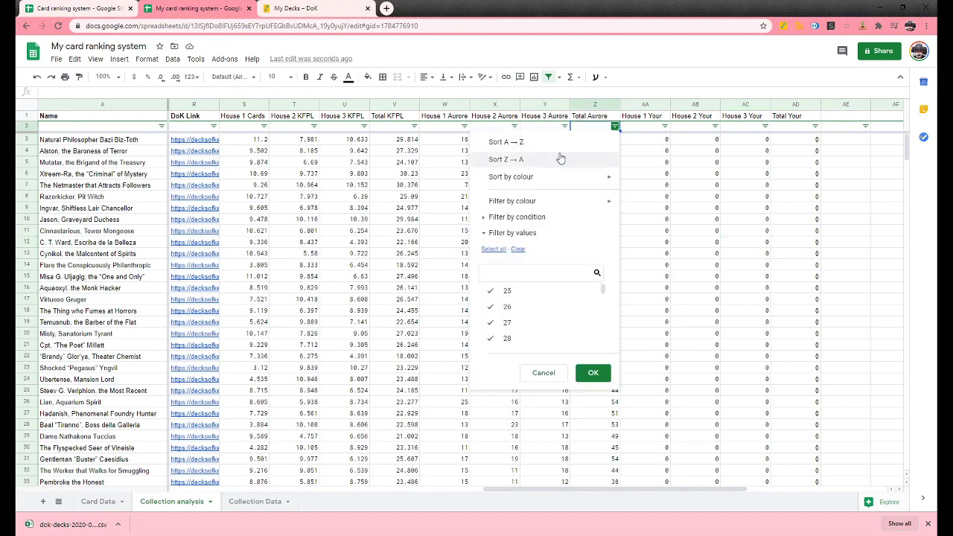
{"action": "key", "text": "Return"}
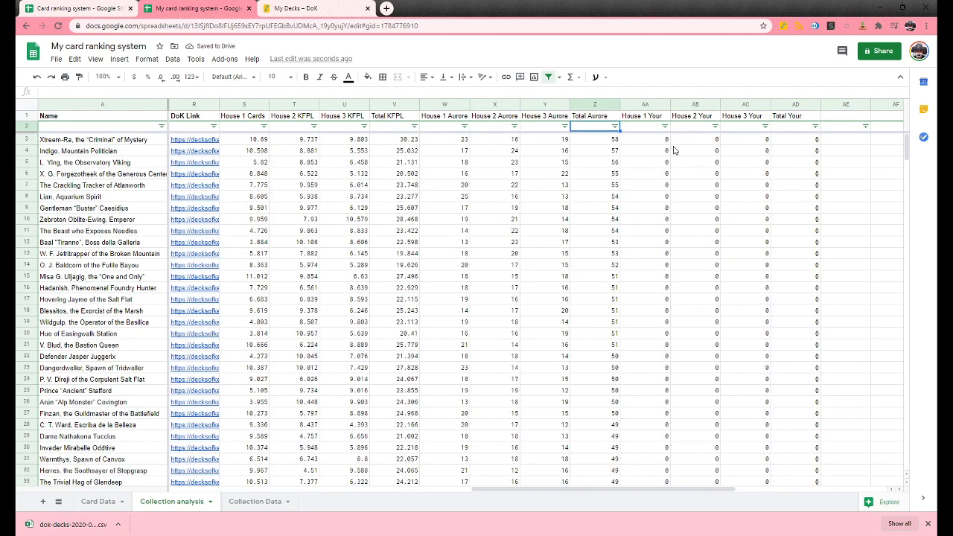
- Inspect the Total Aurore formulas of the top two decks, and check the second deck's name, expansion and house score columns
{"action": "left_click", "coordinate": [603, 140]}
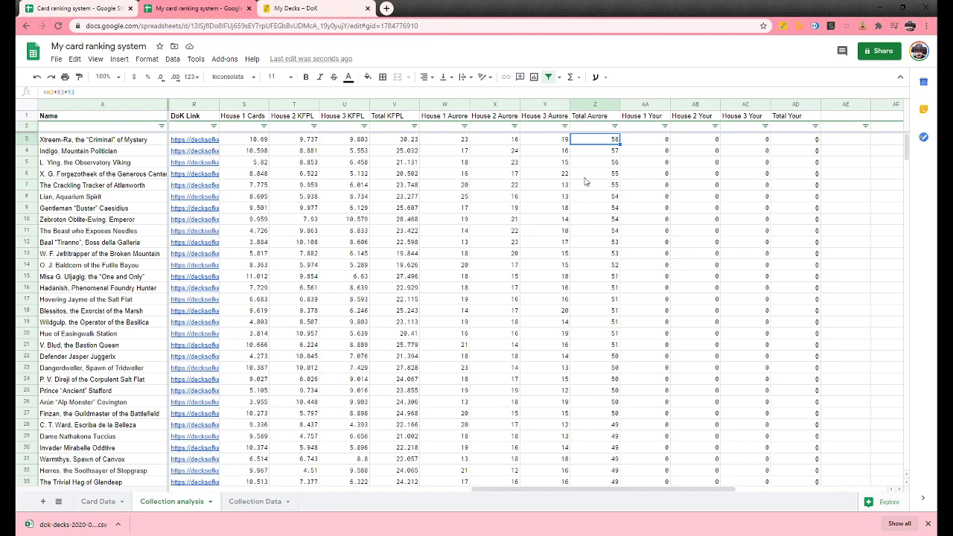
{"action": "key", "text": "Down"}
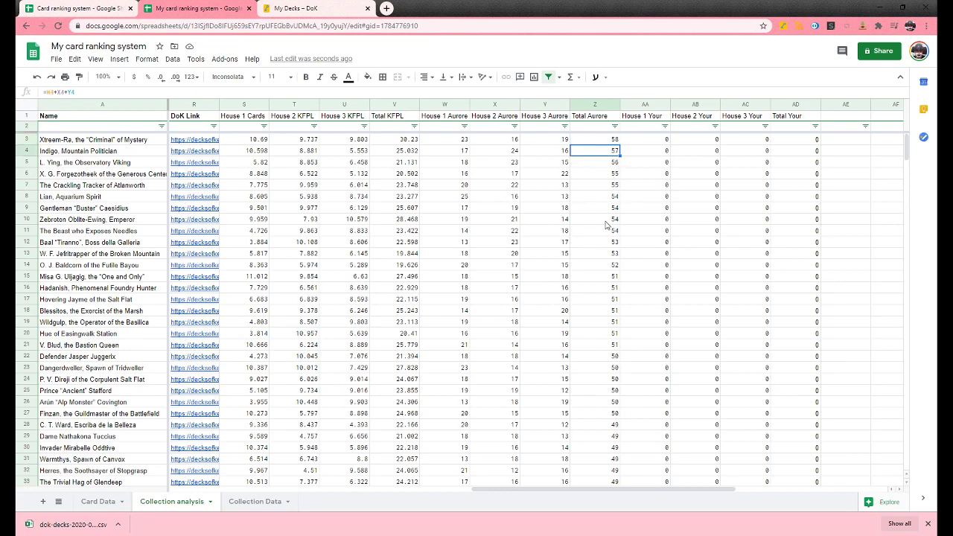
{"action": "left_click_drag", "start_coordinate": [667, 489], "coordinate": [354, 505]}
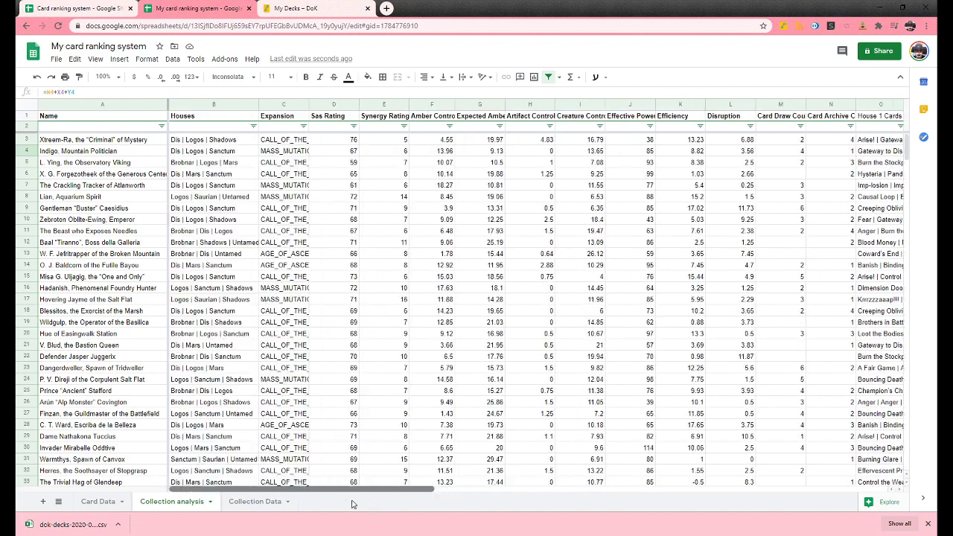
{"action": "left_click", "coordinate": [118, 152]}
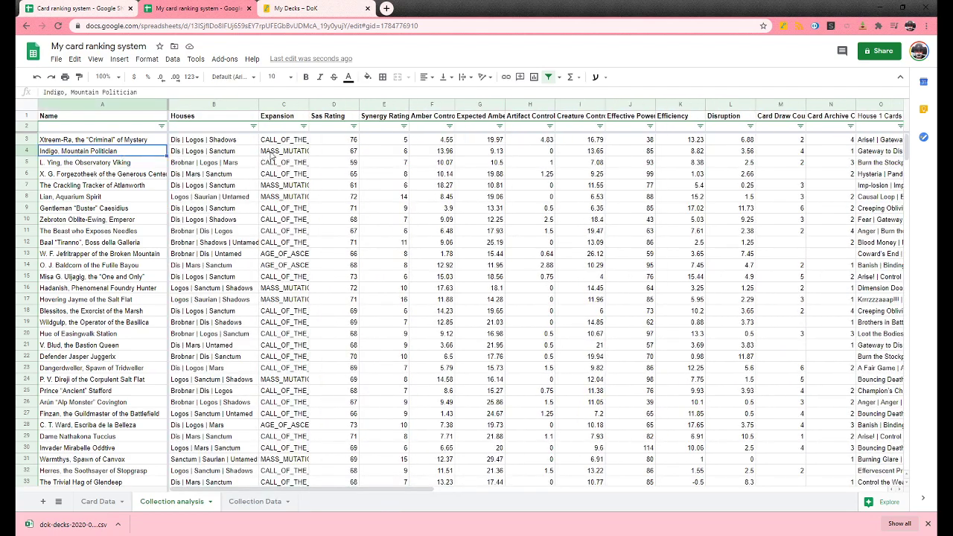
{"action": "left_click", "coordinate": [273, 156]}
{"action": "left_click", "coordinate": [148, 155]}
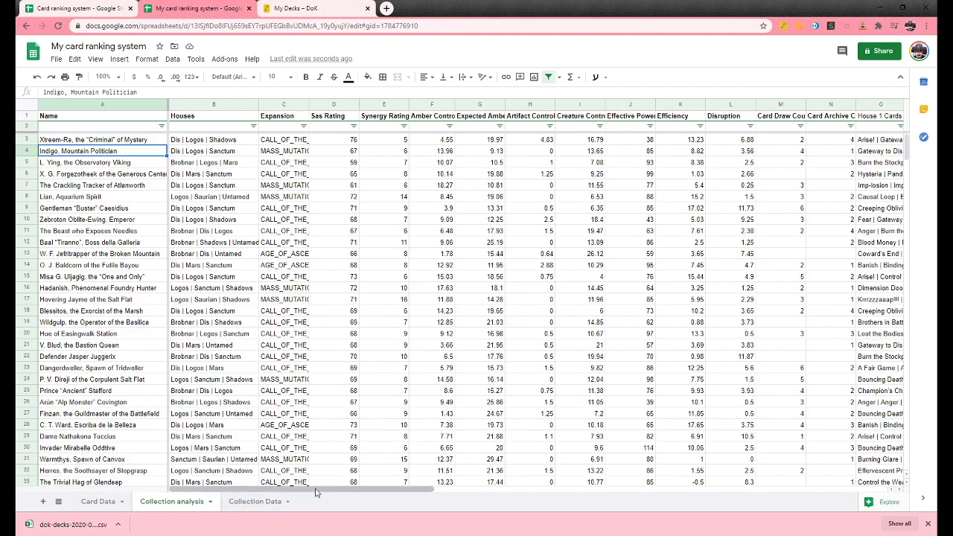
{"action": "left_click_drag", "start_coordinate": [313, 490], "coordinate": [650, 493]}
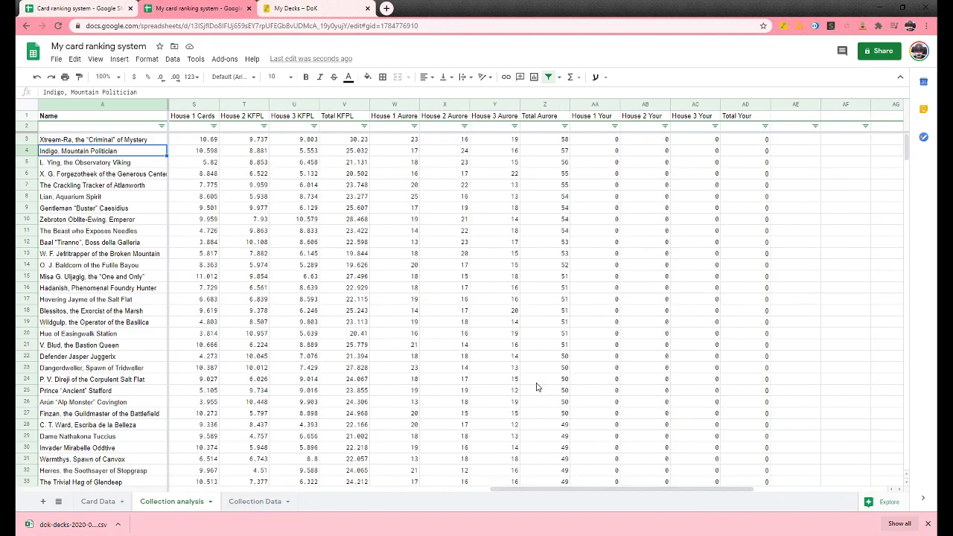